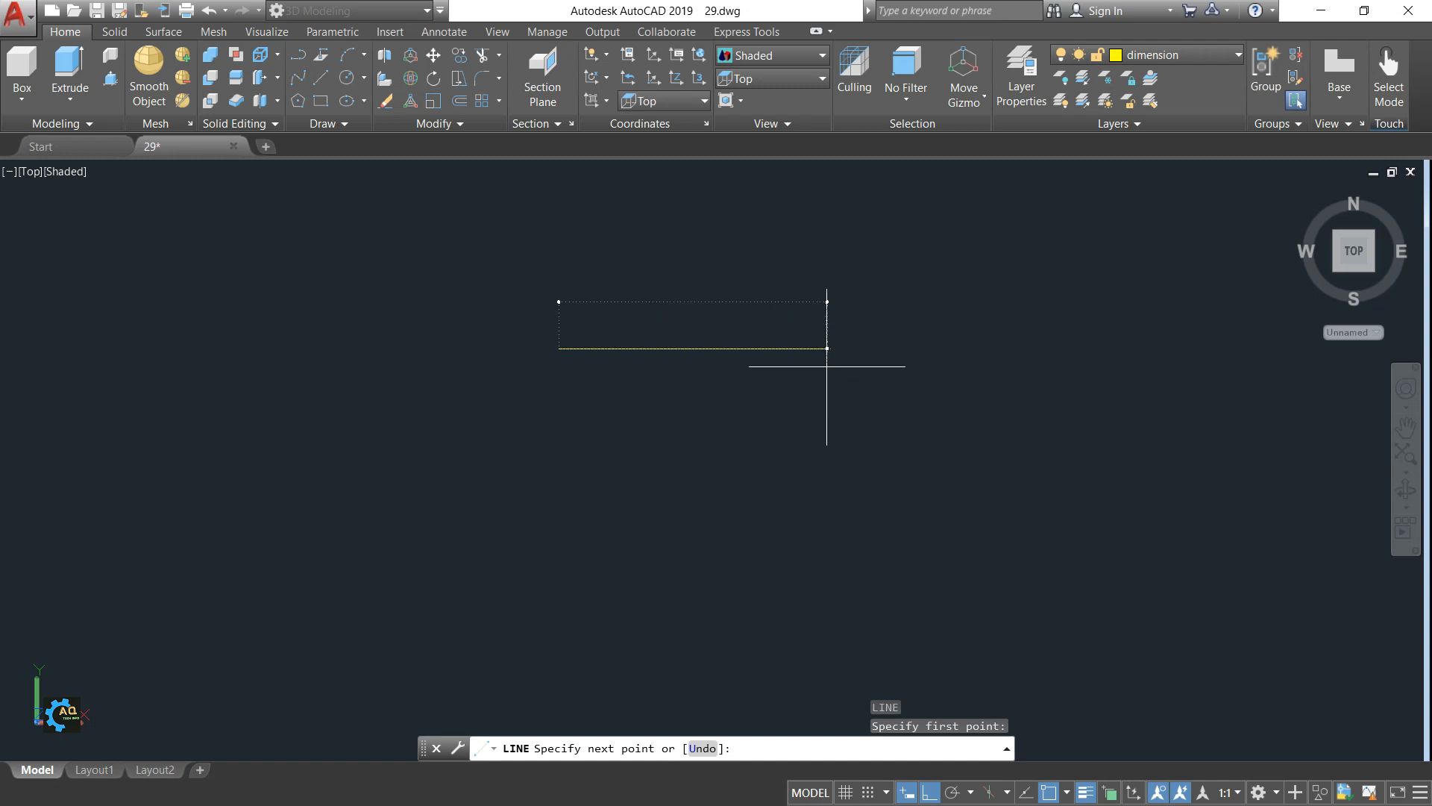
Step: From the left end of the horizontal line, draw connected segments 5 units down, 10 units left and 10 units down
key("Escape")
scroll(538, 378, "up", 3)
scroll(582, 300, "up", 2)
middle_click_drag(627, 270, 586, 293)
type("l")
key("Return")
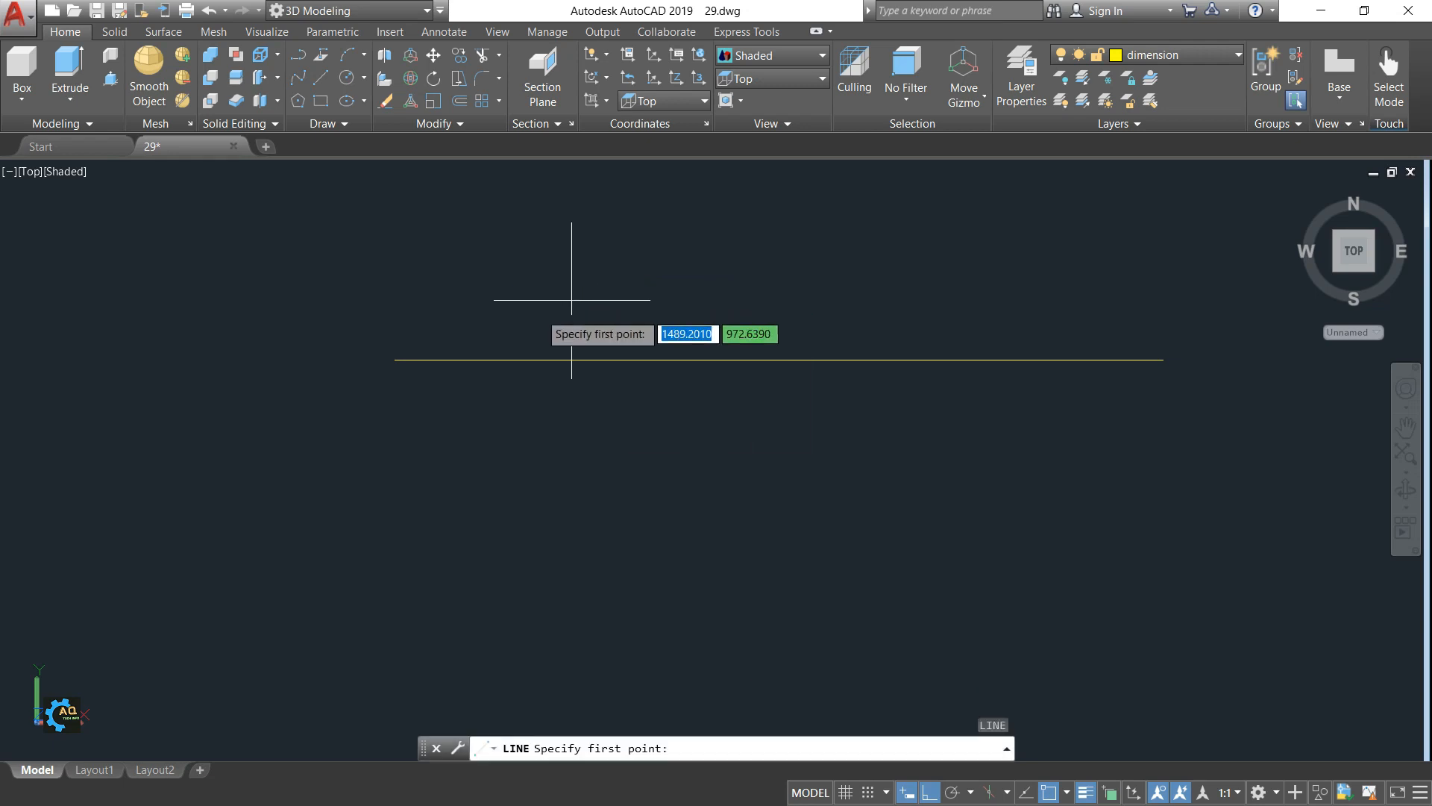
left_click(392, 360)
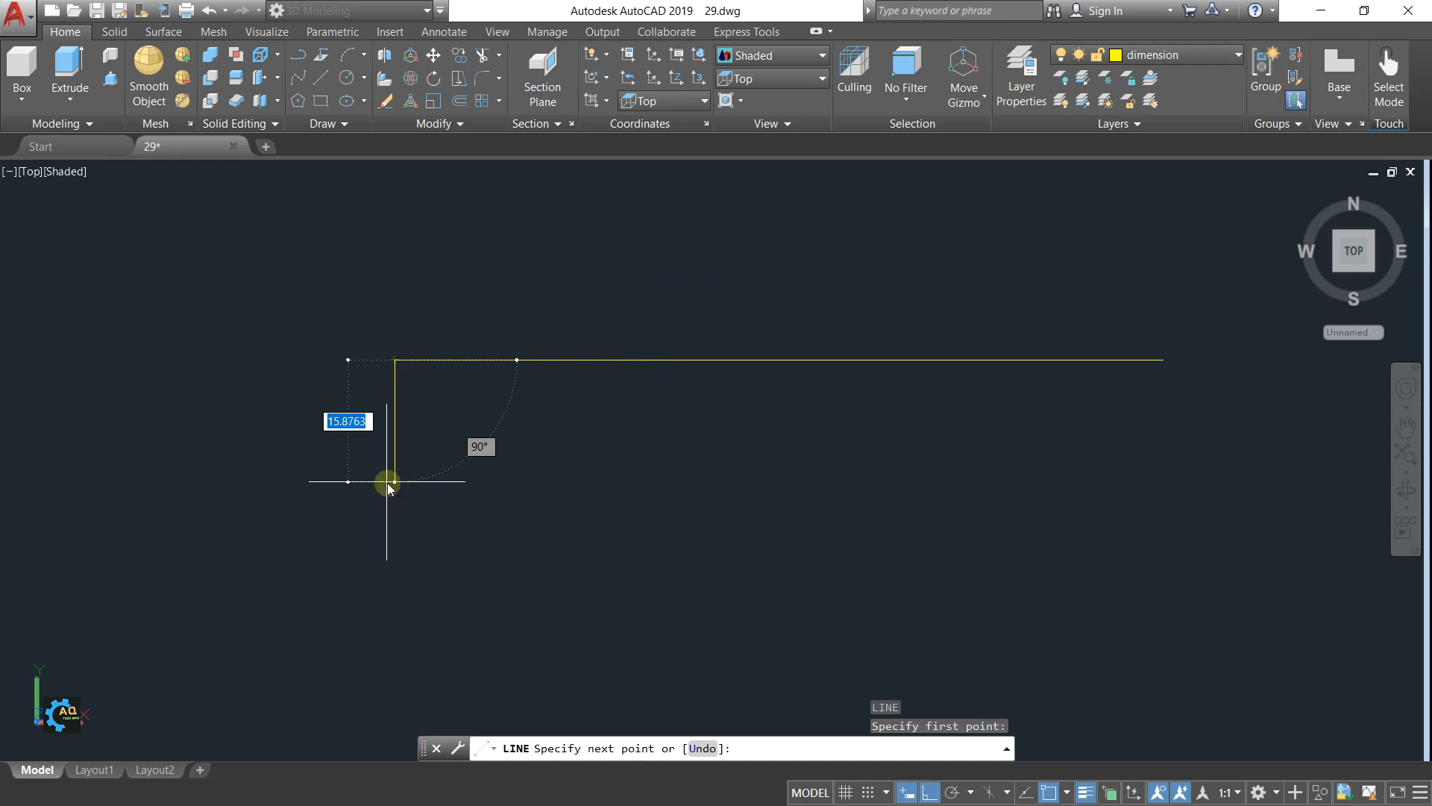
key("Return")
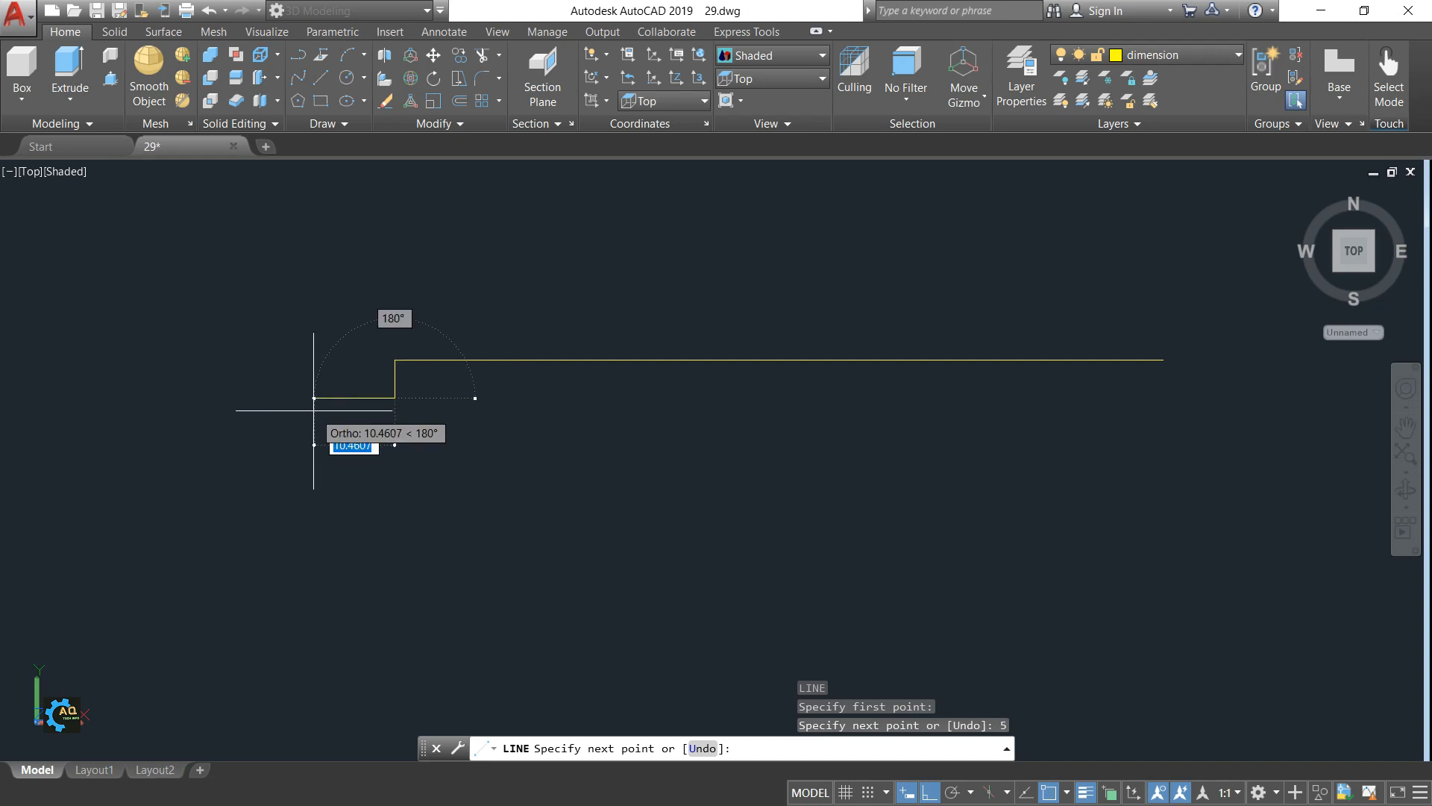
type("10")
key("Return")
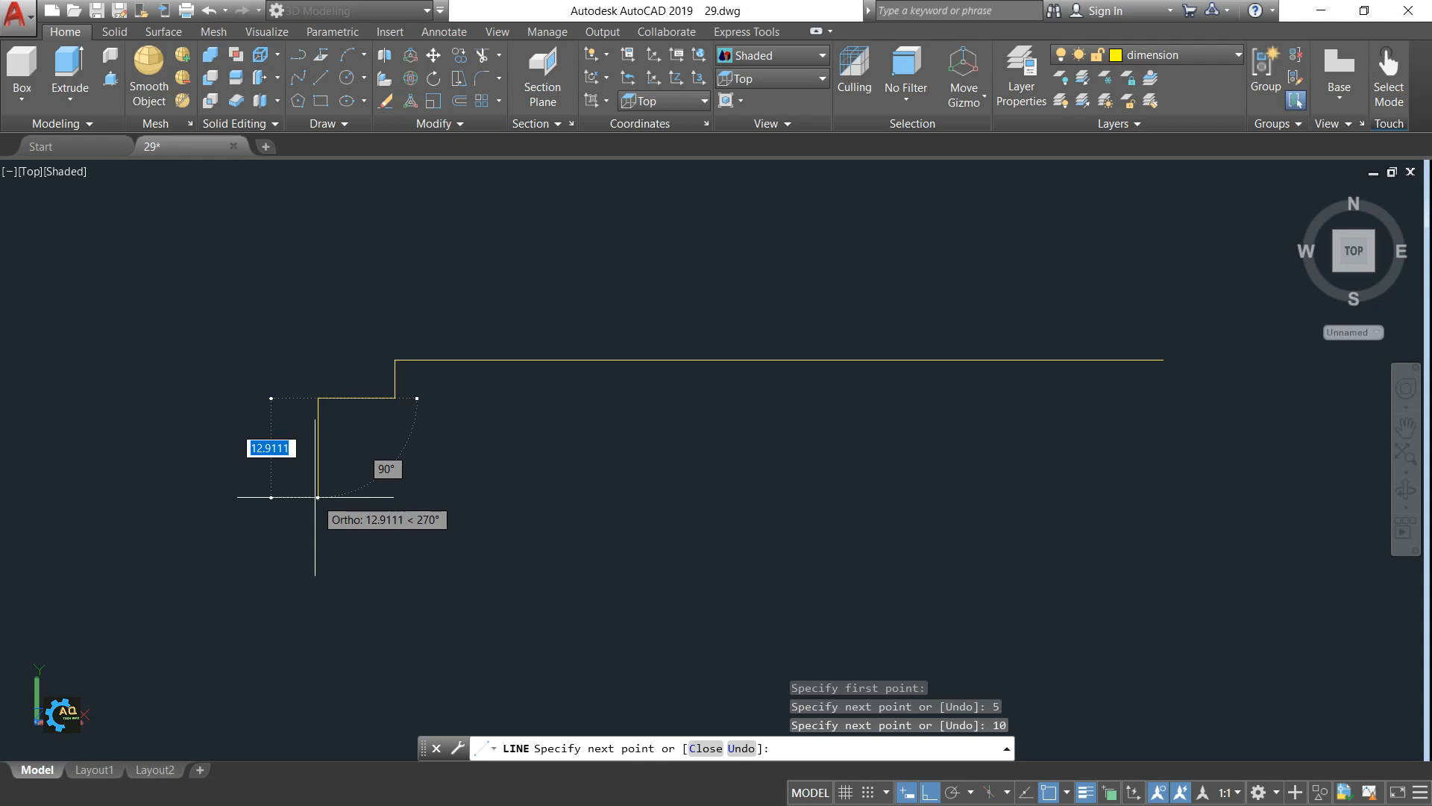
type("10")
key("Return")
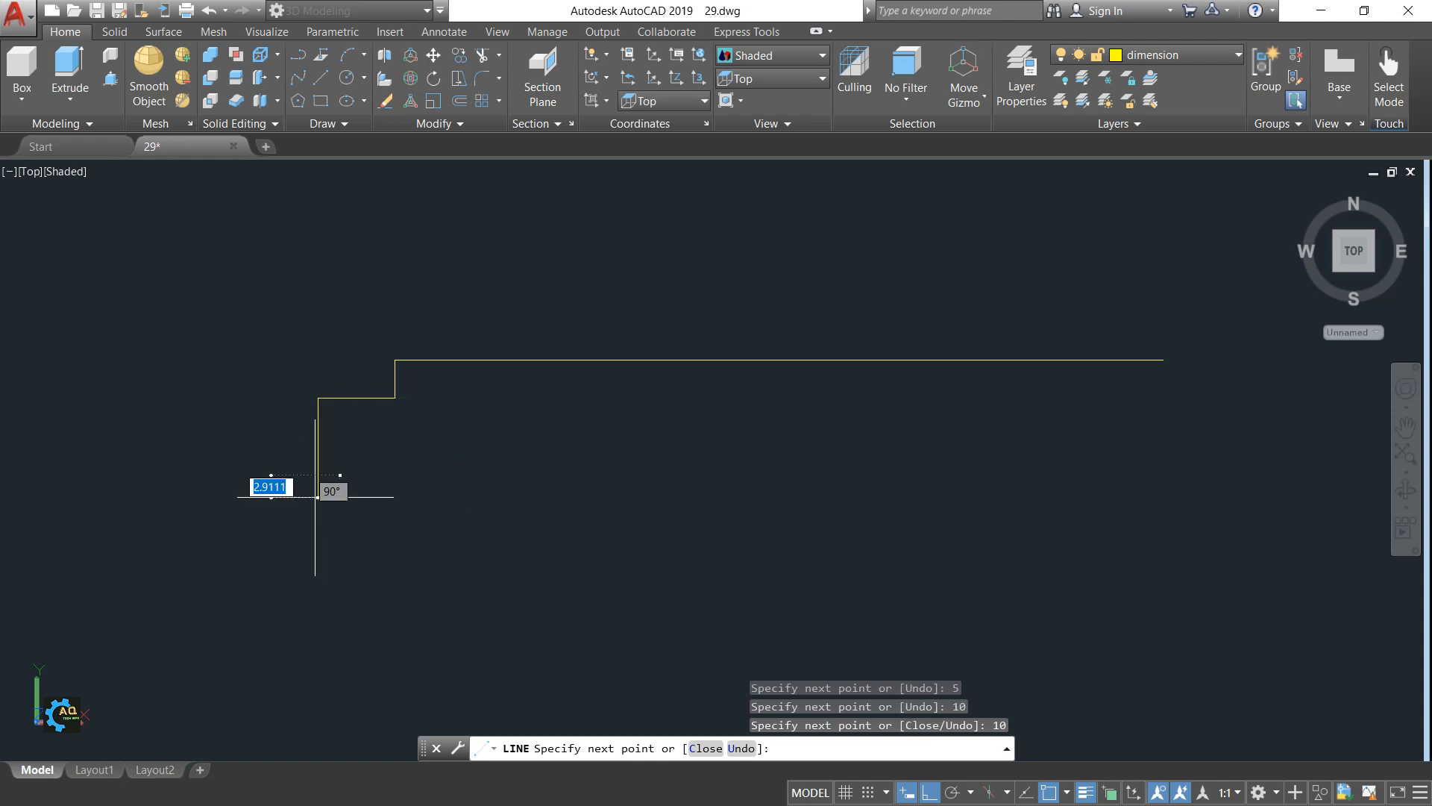
key("Escape")
Step: Fillet the outer corner between the left vertical line and the short horizontal line with radius 5
middle_click_drag(502, 461, 429, 480)
key("Return")
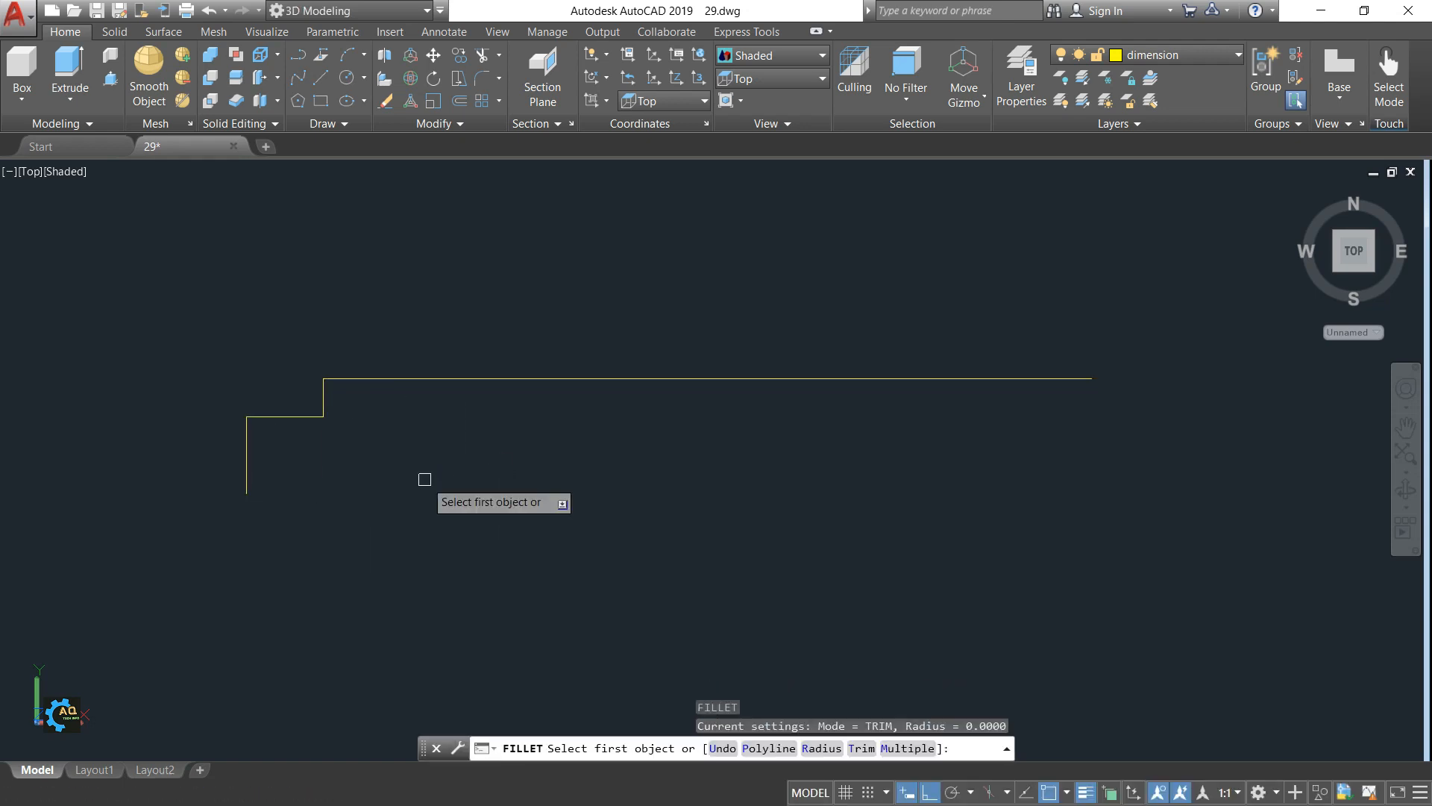
key("Return")
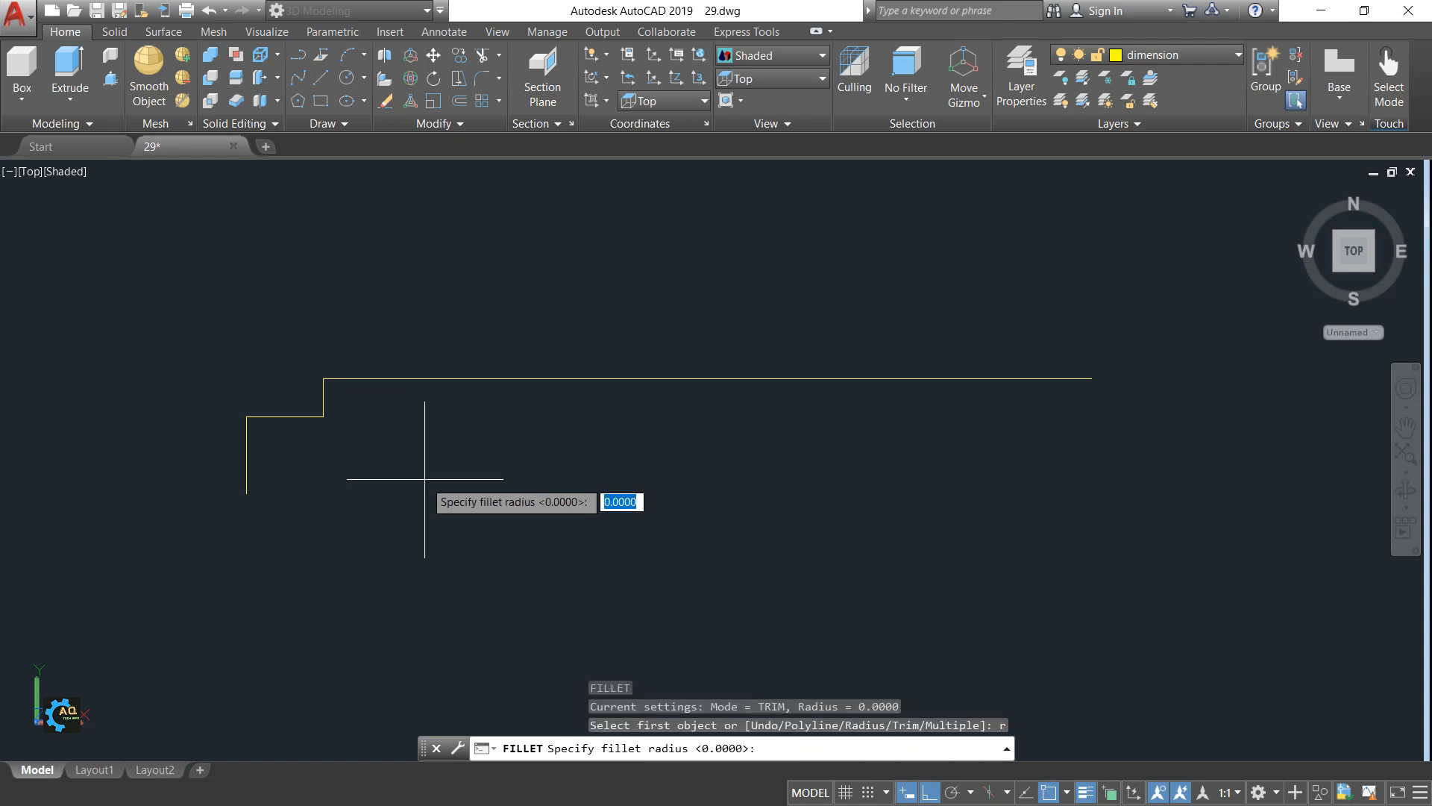
type("5")
key("Return")
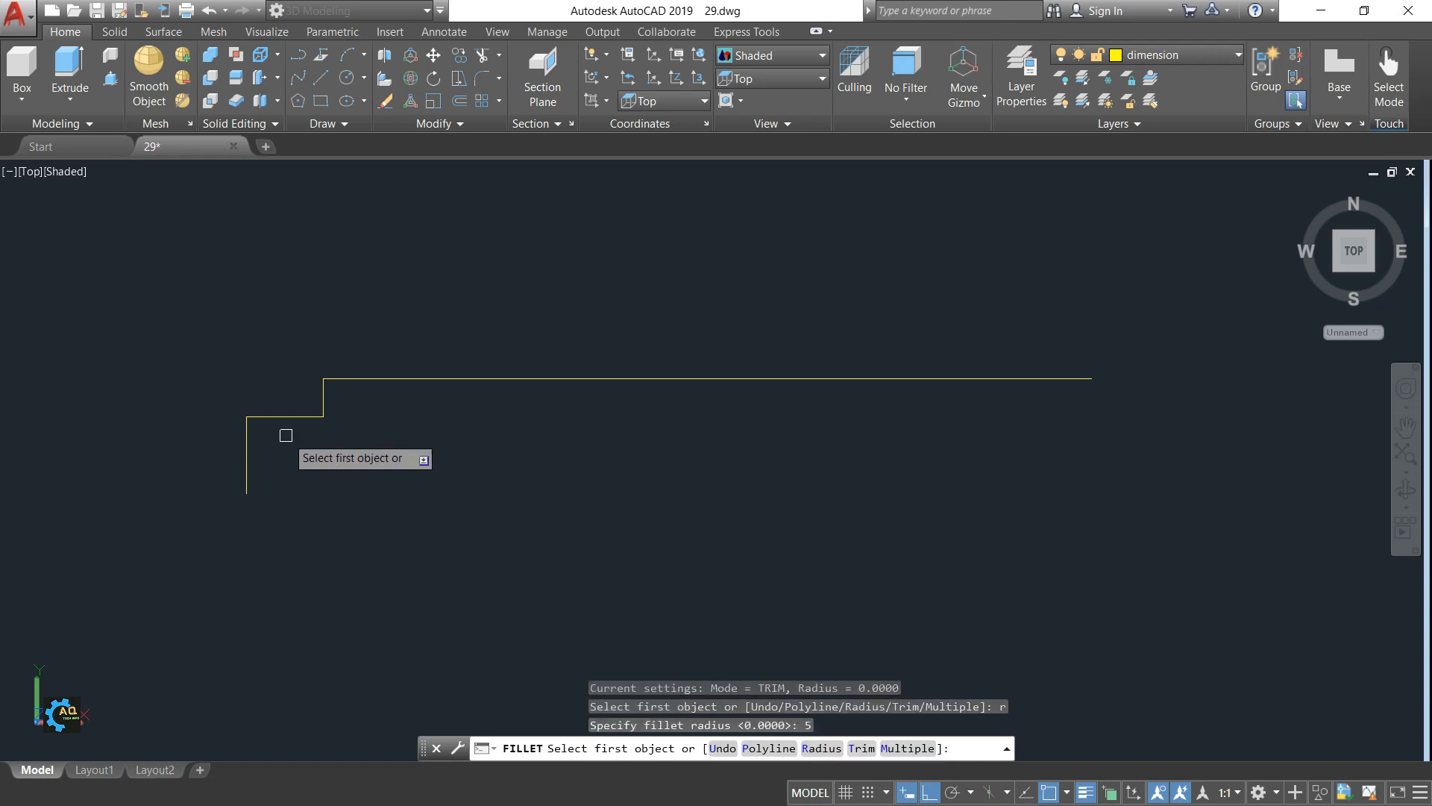
left_click(246, 442)
left_click(306, 416)
Step: Fillet the inner corner between the short horizontal line and the step's vertical line with radius 2
scroll(306, 416, "up", 2)
type("f")
key("Return")
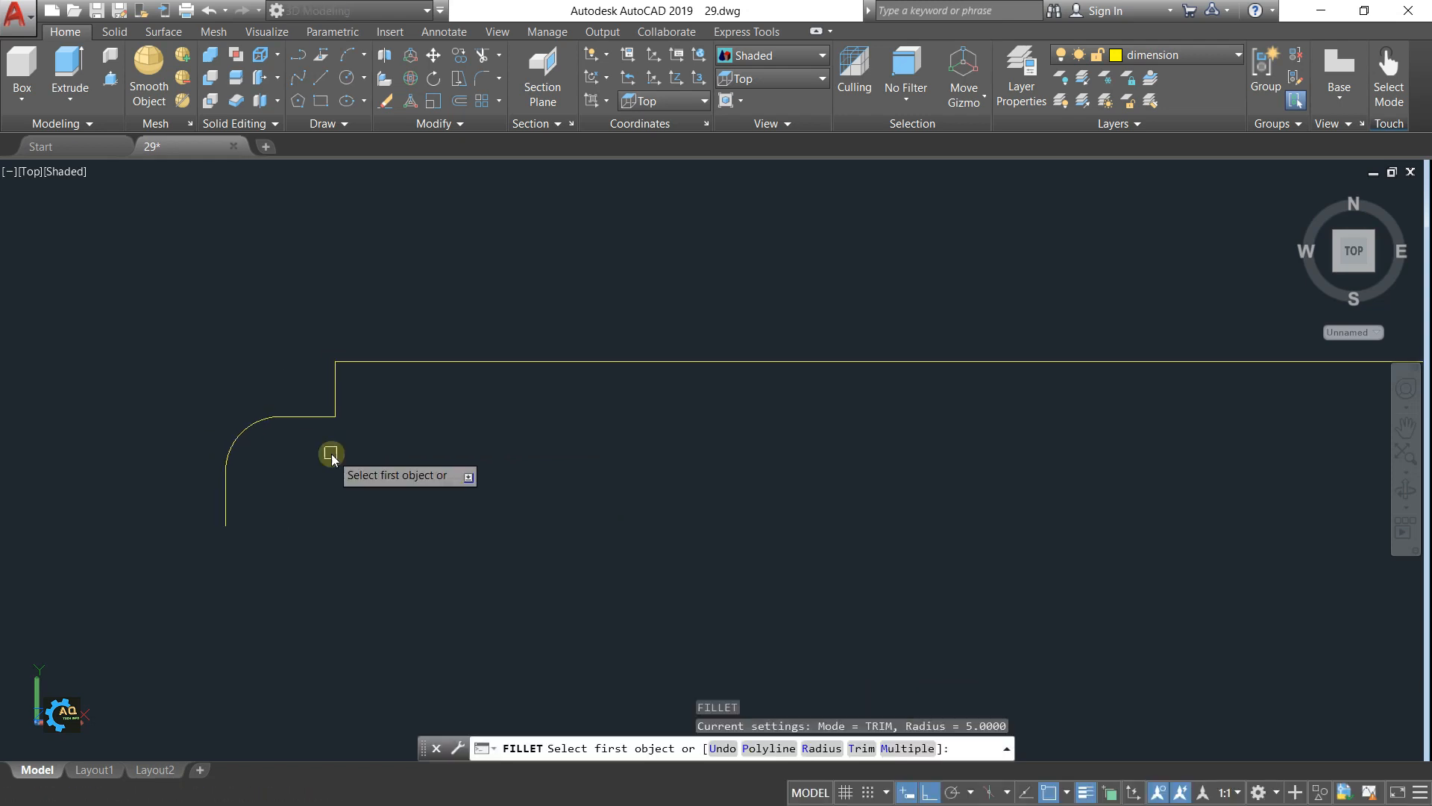
type("r")
key("Return")
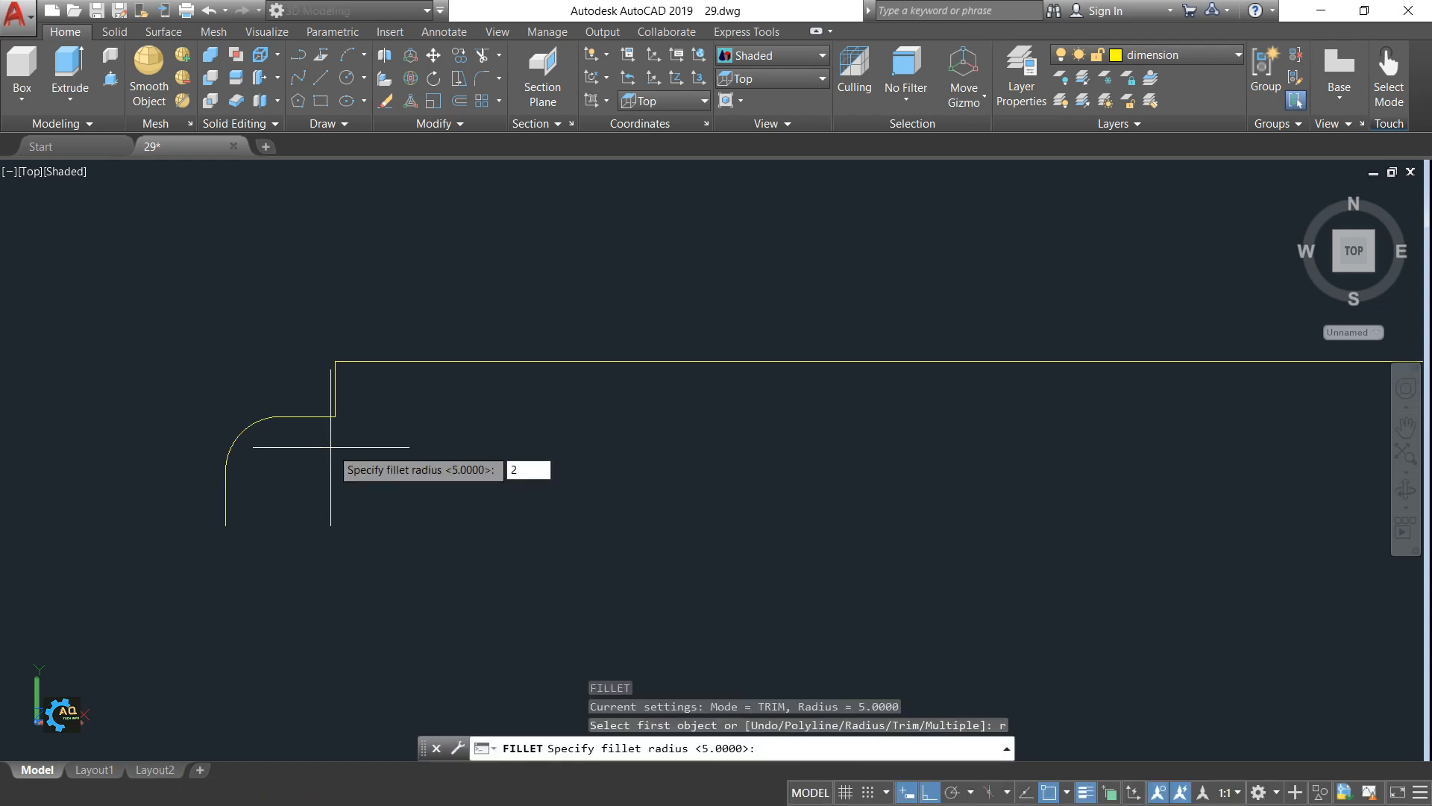
key("Return")
left_click(313, 416)
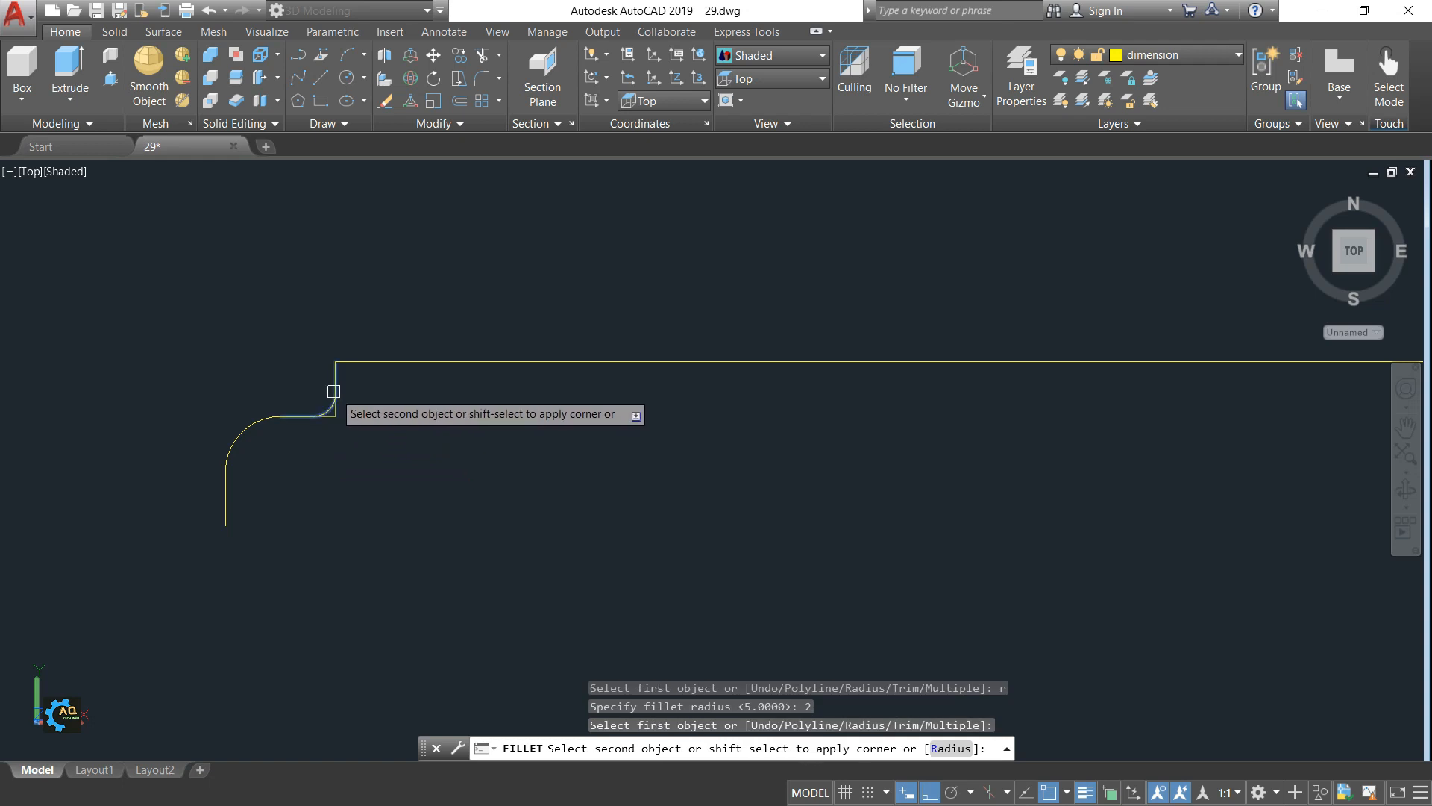
left_click(333, 391)
Step: Fillet the corner between the step's vertical line and the long horizontal line with radius 2
scroll(393, 416, "up", 2)
key("Return")
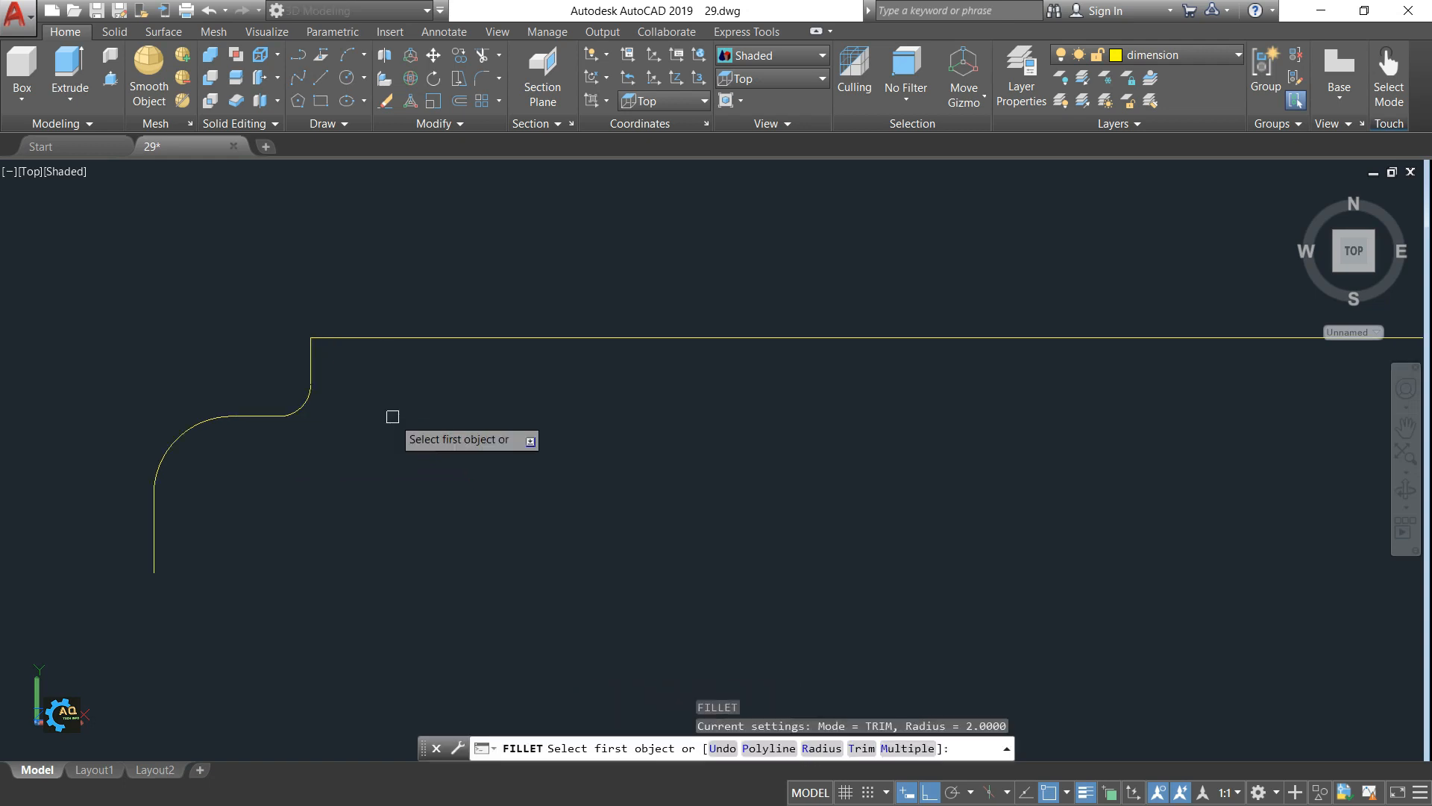
type("r")
key("Return")
key("Return")
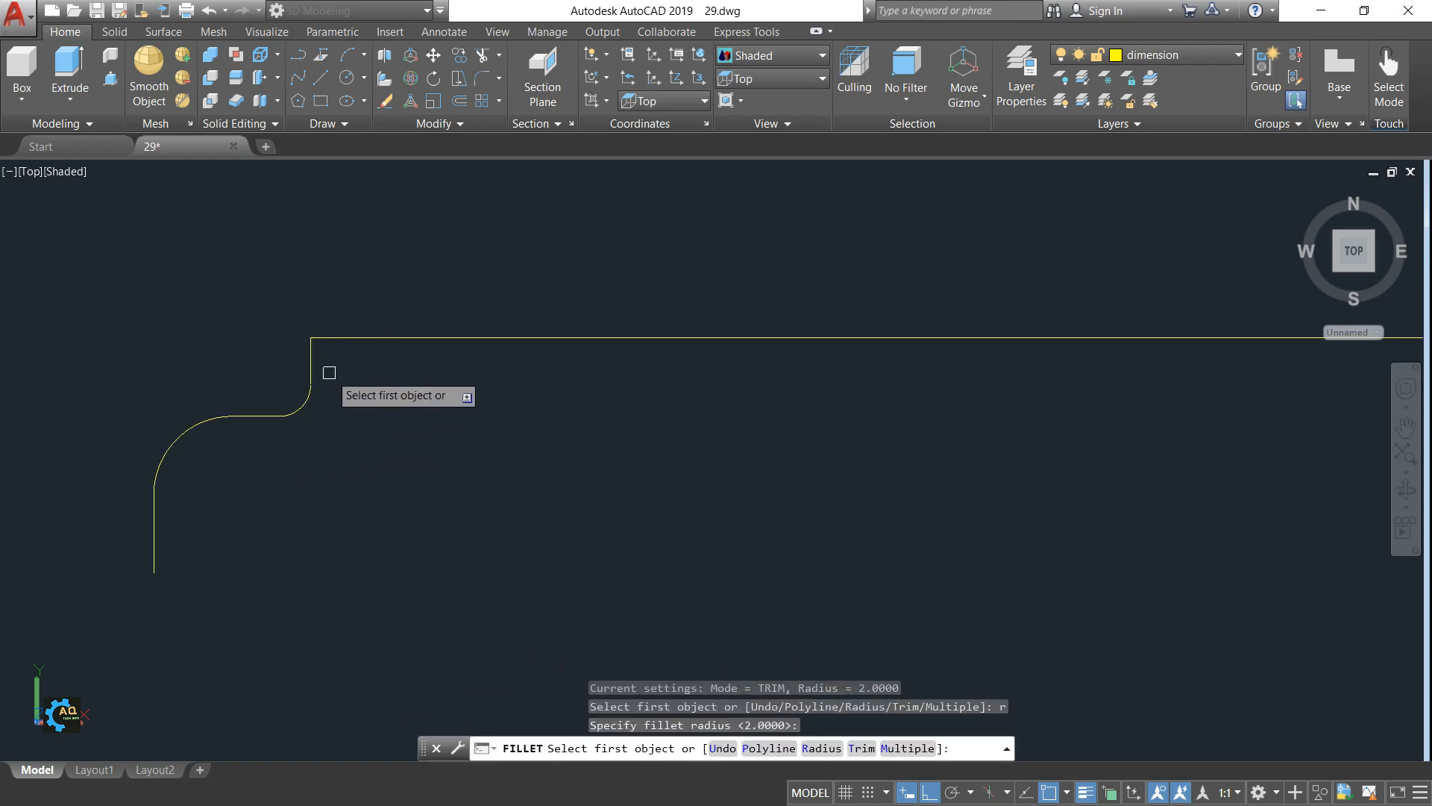
left_click(311, 368)
left_click(385, 338)
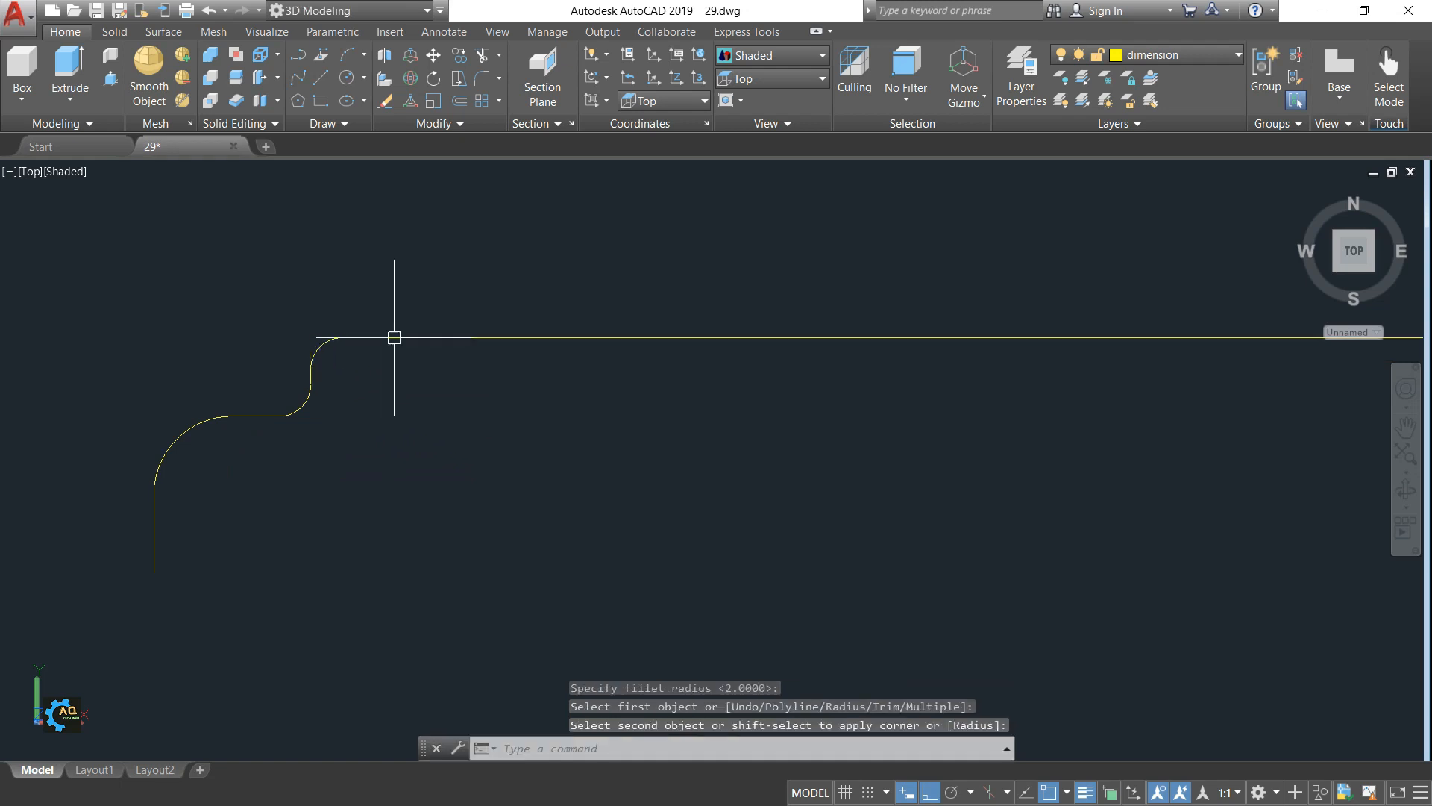
Step: Join all the lines and fillet arcs of the stepped profile into one polyline
scroll(411, 373, "down", 4)
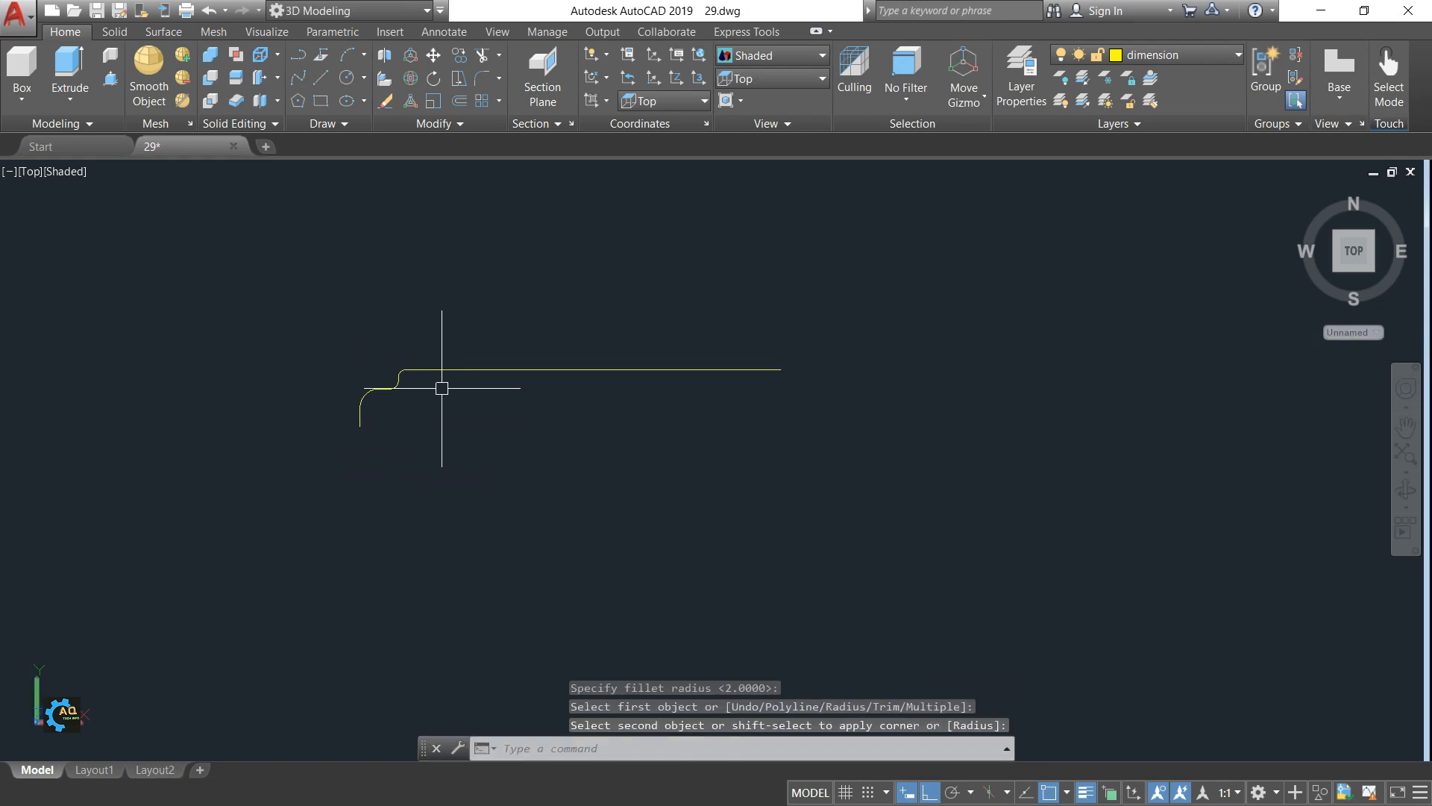
key("Return")
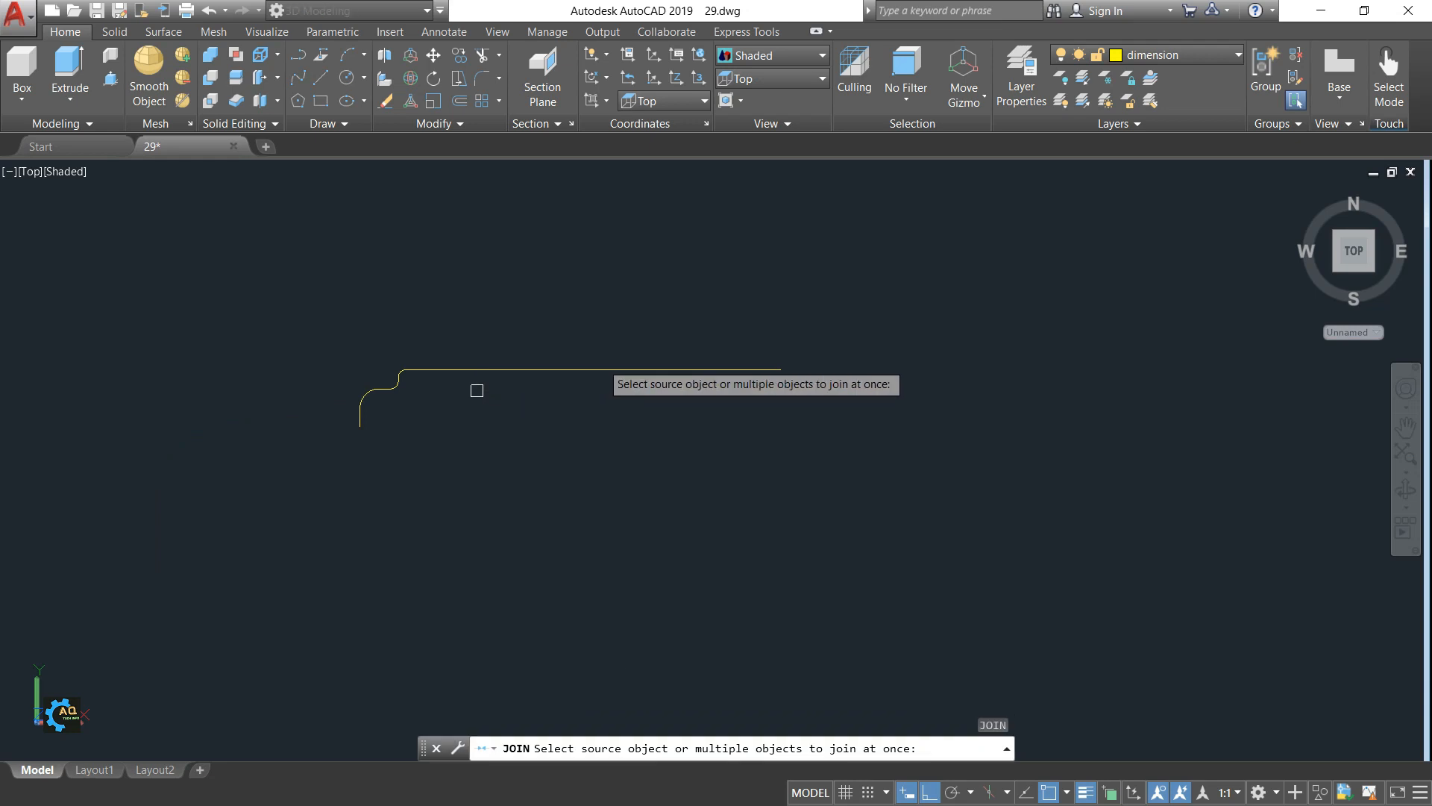
left_click(816, 313)
left_click(340, 444)
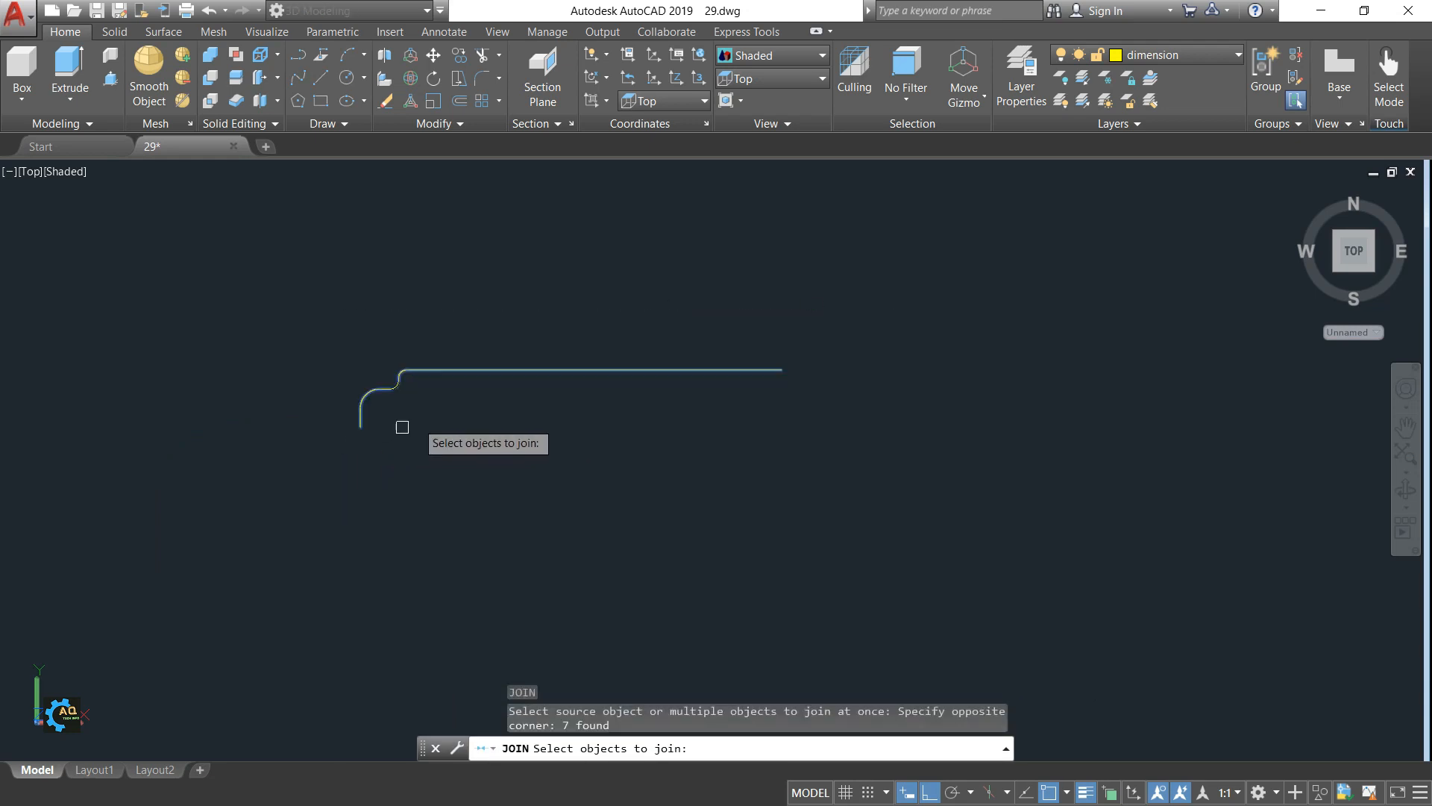
key("Return")
left_click(370, 379)
scroll(369, 379, "up", 3)
key("Escape")
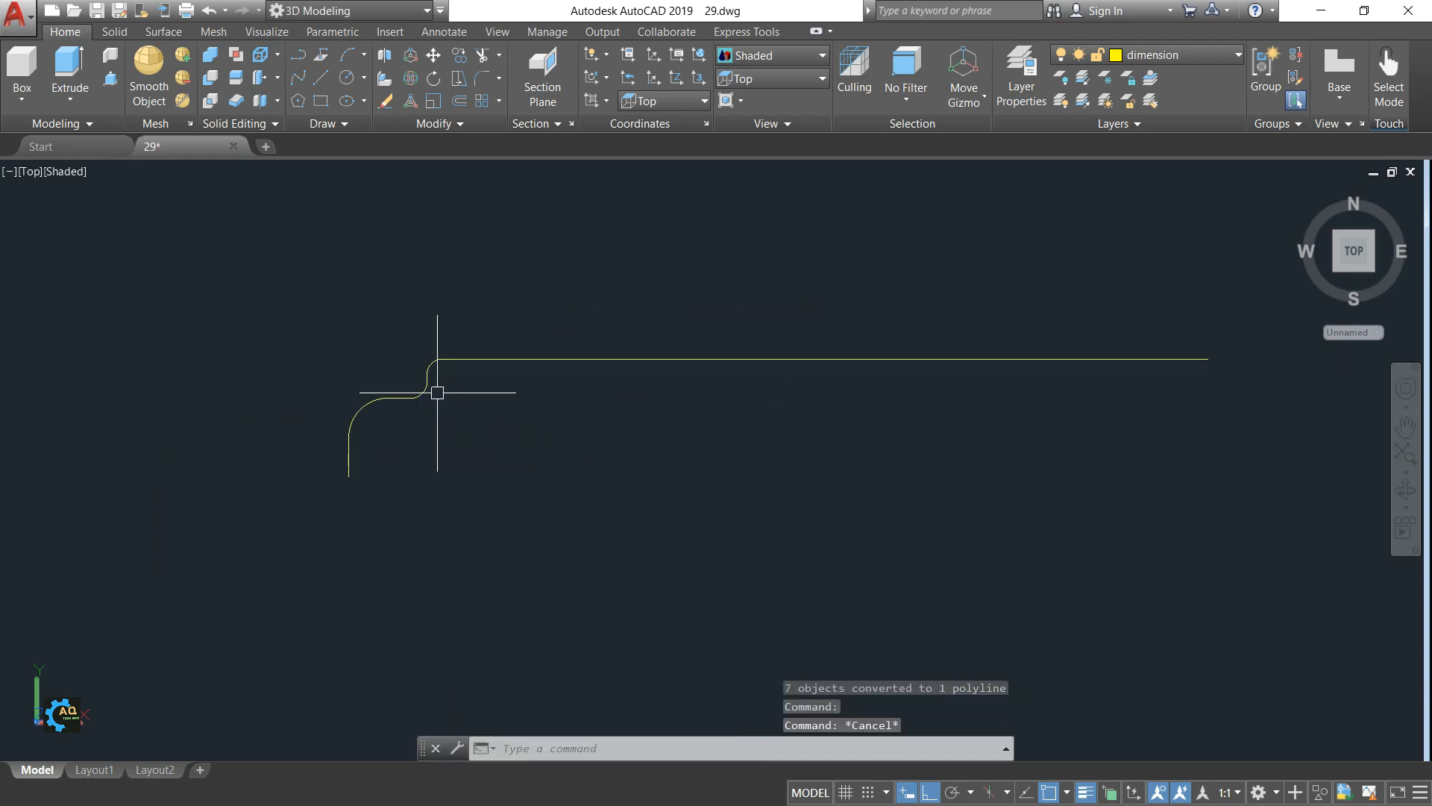
Step: Offset the profile polyline 5 units toward its lower side
key("Return")
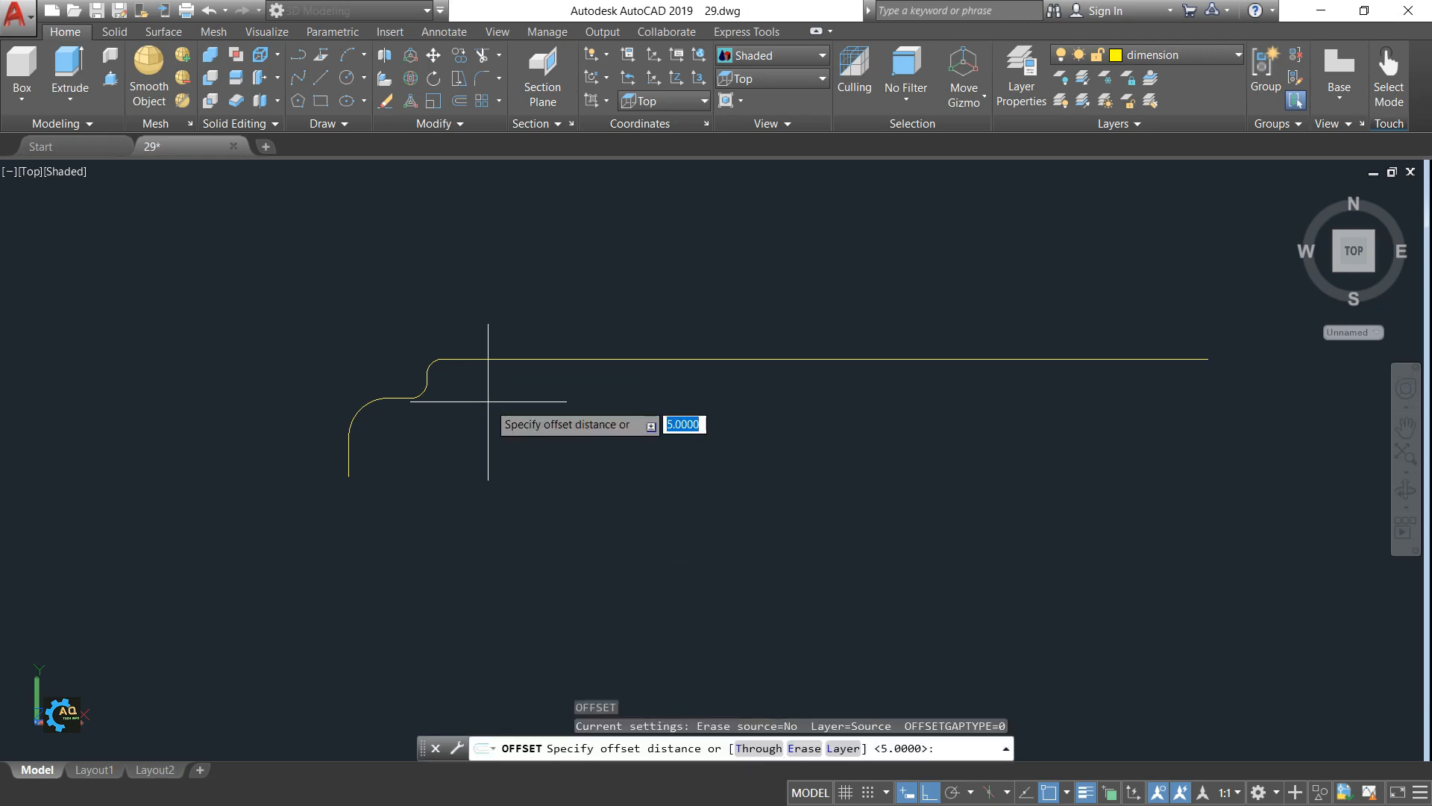
key("Return")
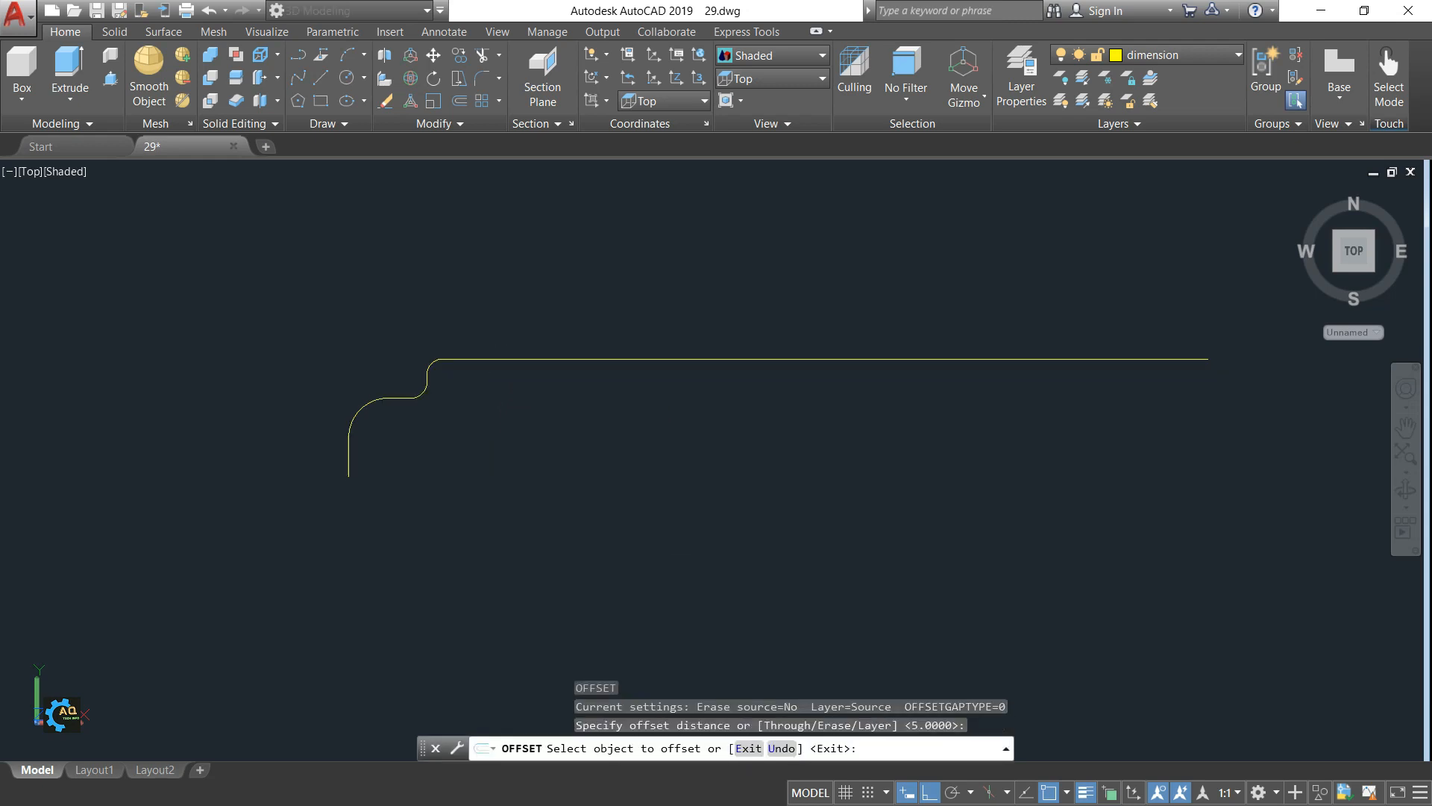
left_click(499, 359)
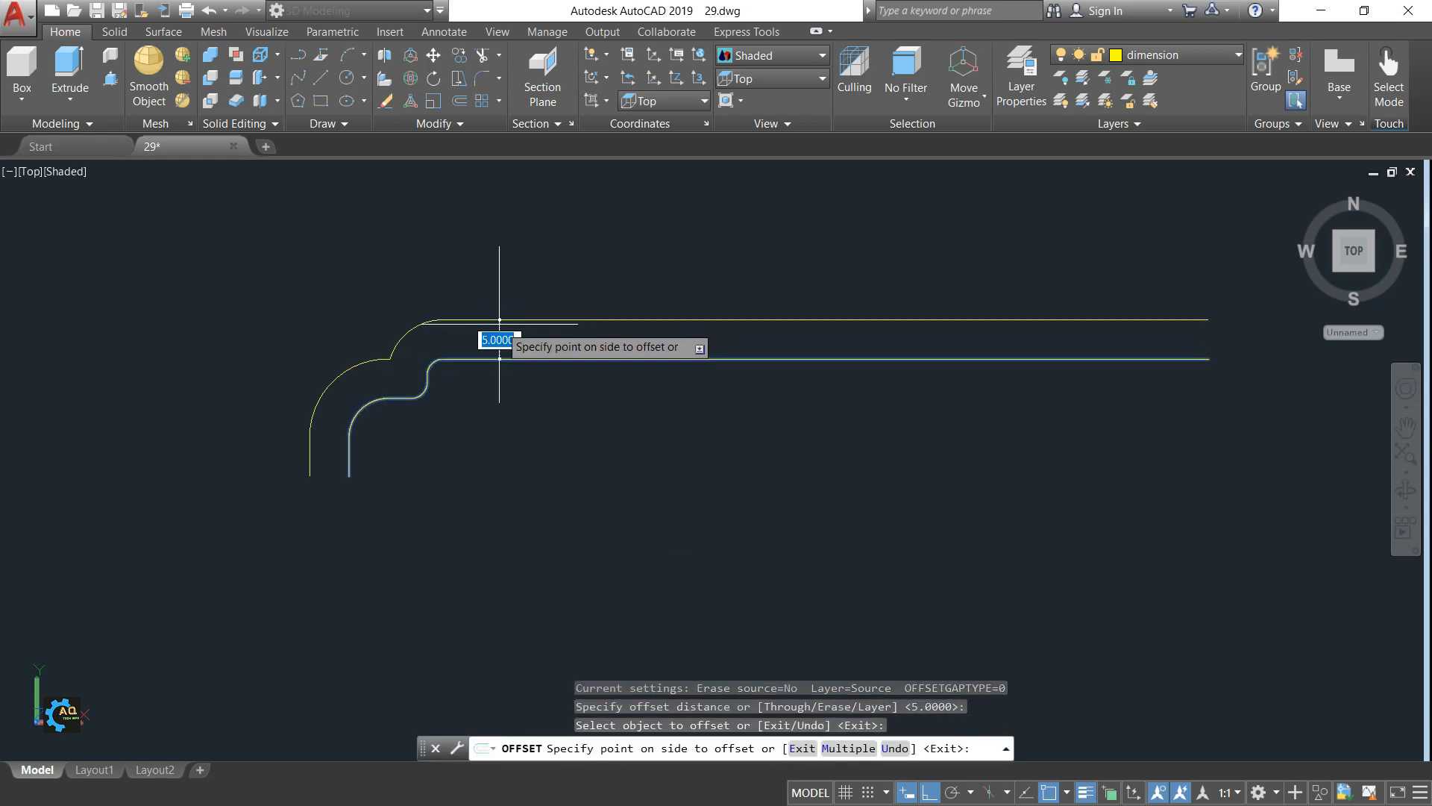
left_click(529, 402)
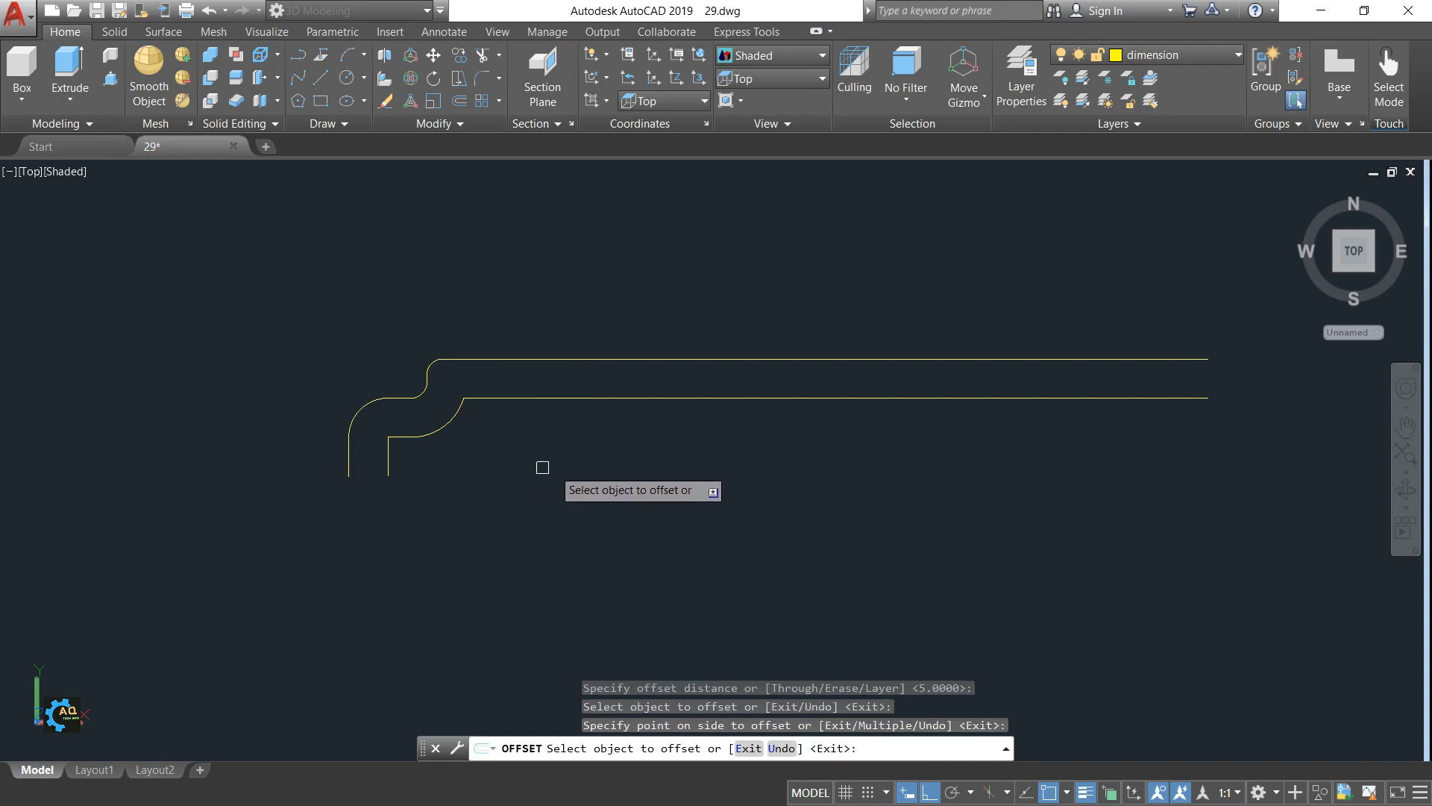
middle_click_drag(529, 467, 512, 476)
key("Escape")
key("Escape")
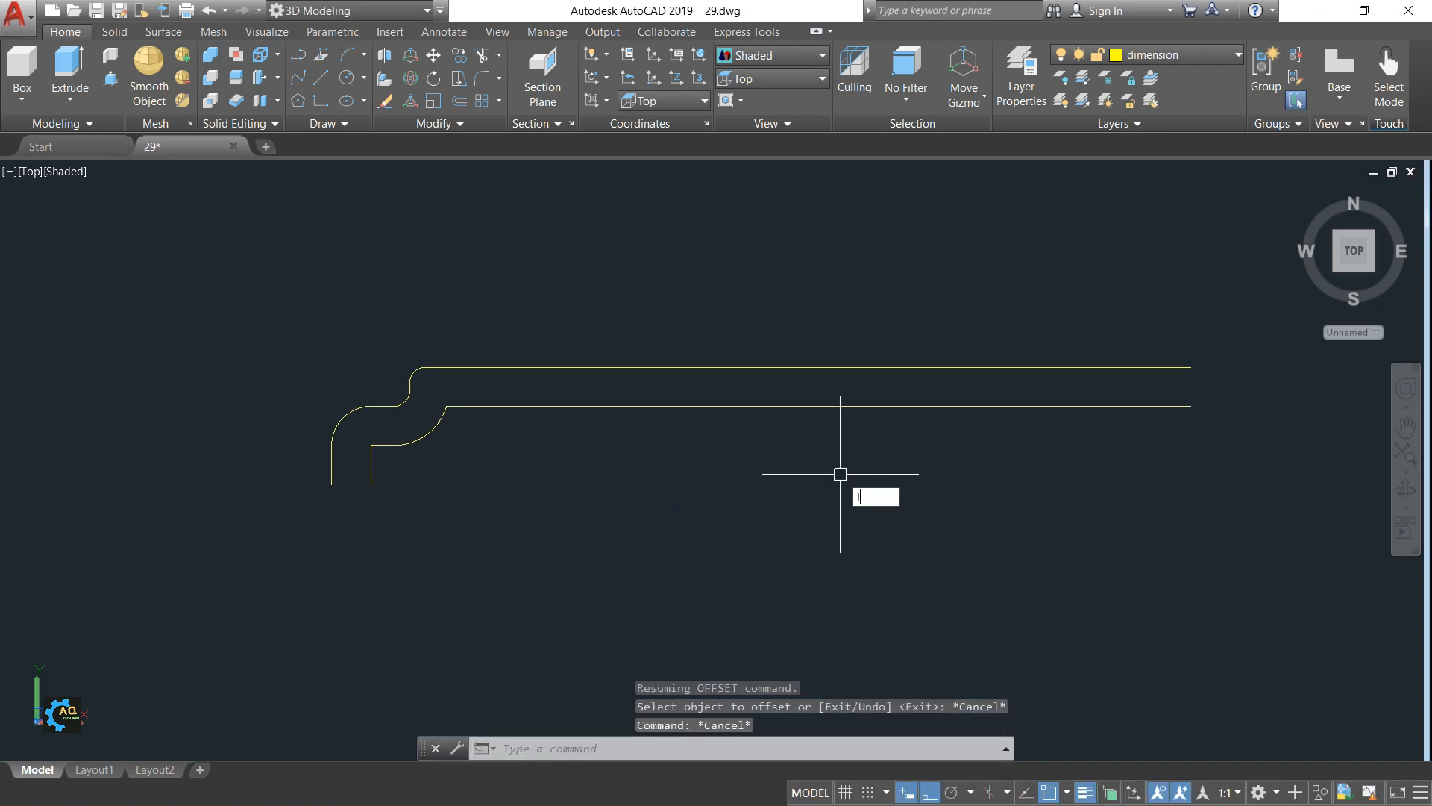
Step: Close both open ends between the original and offset polylines with short straight lines
type("l")
key("Return")
left_click(1191, 367)
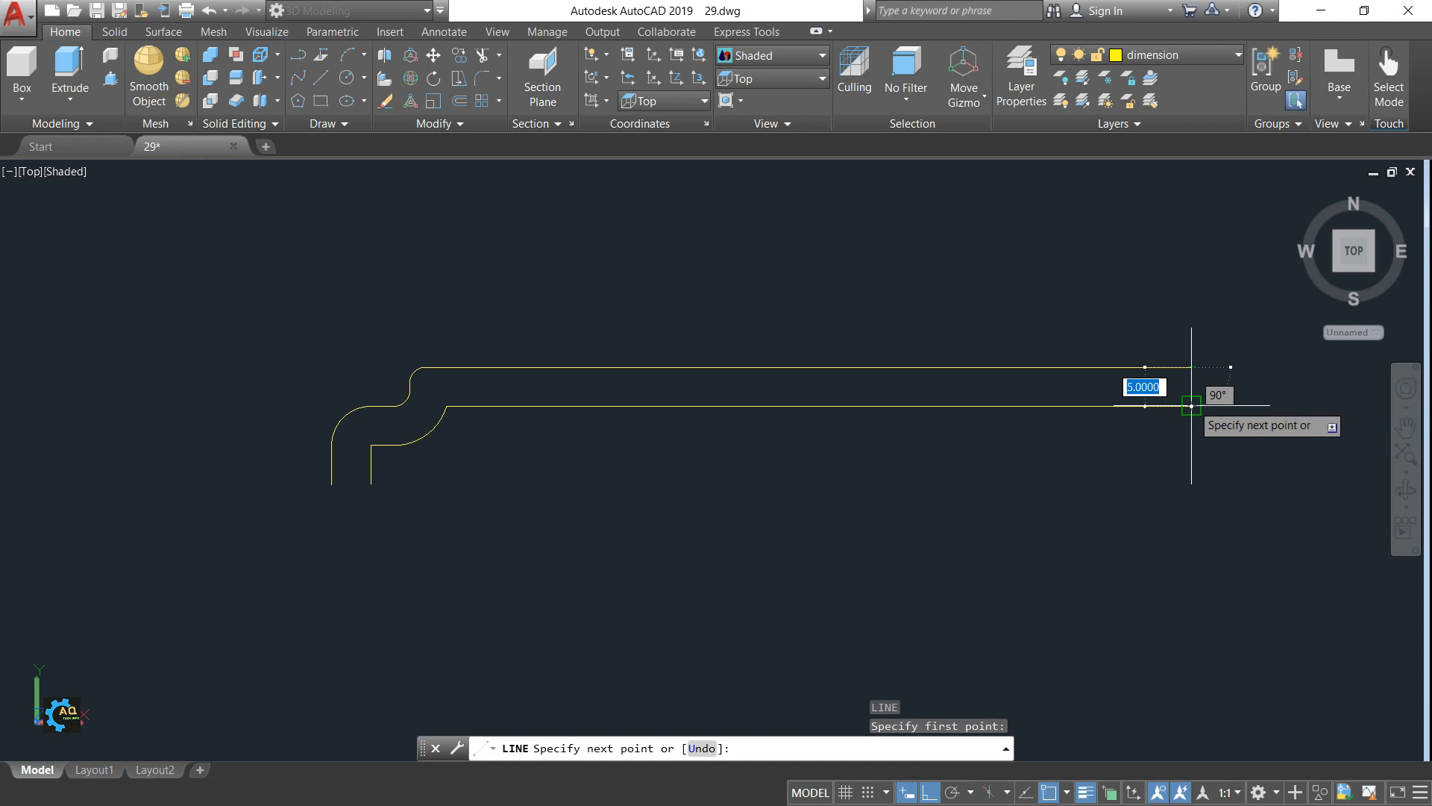
left_click(1191, 406)
key("Return")
key("Return")
left_click(331, 484)
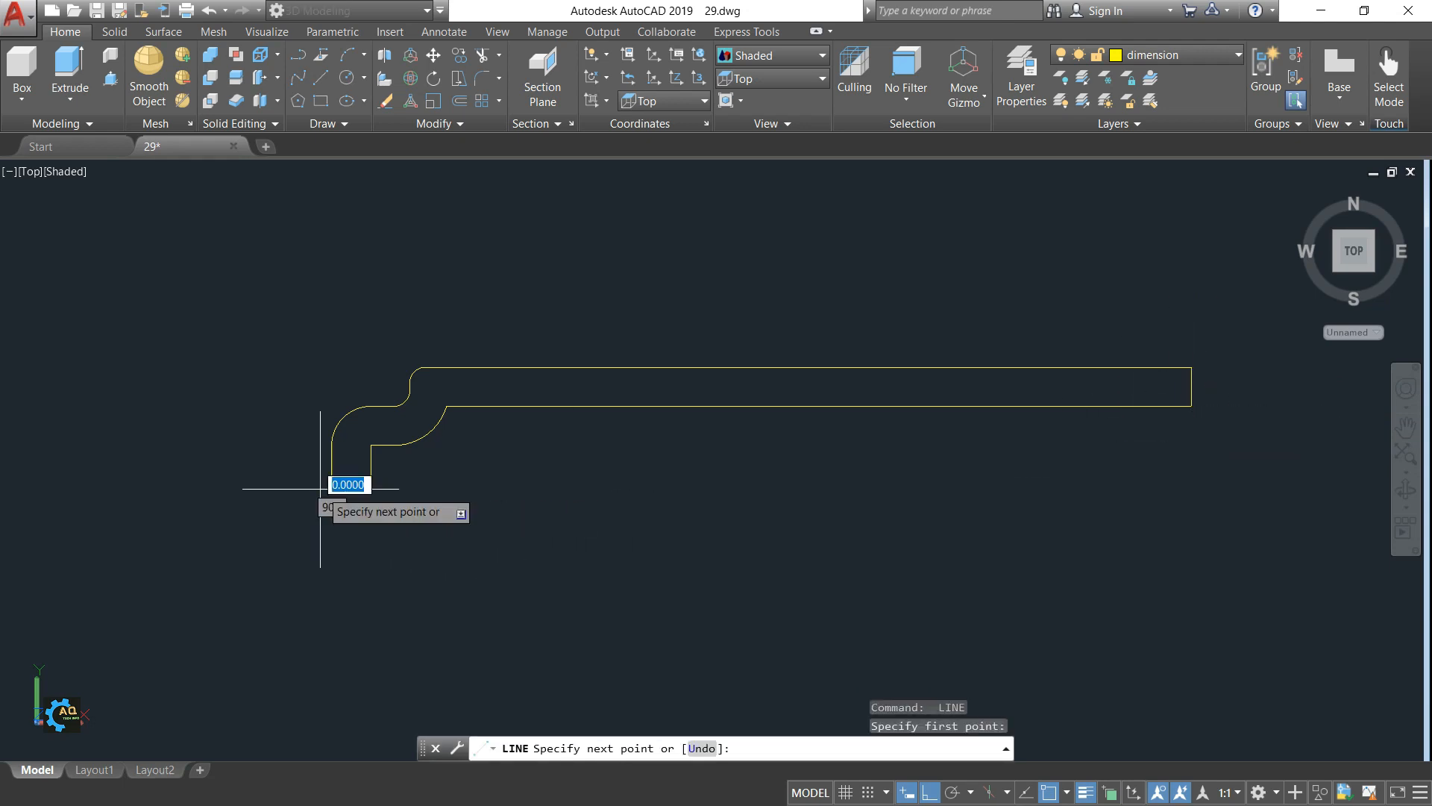
left_click(370, 483)
key("Escape")
key("Escape")
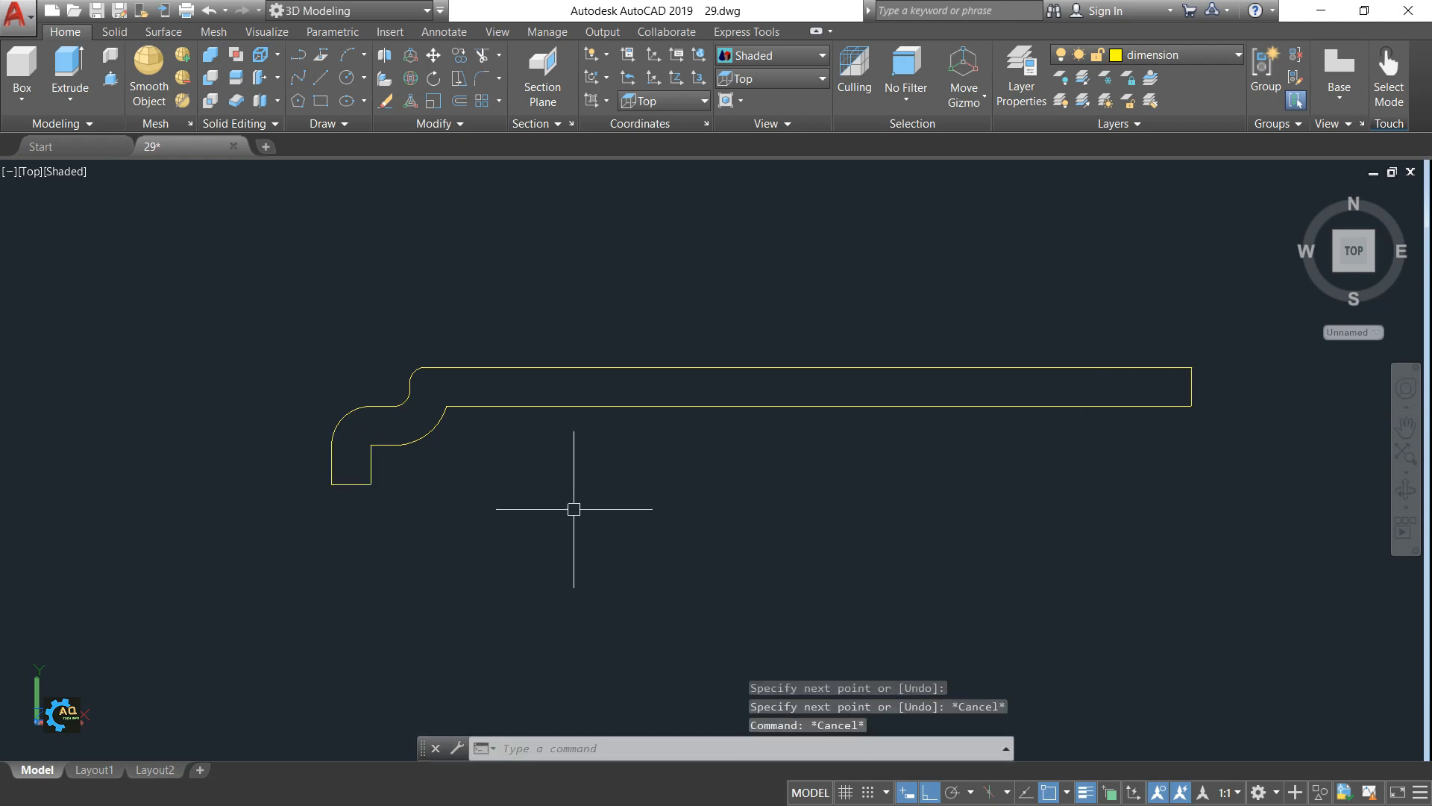
Step: Join the two polylines and their end lines into a single closed profile
type("j")
key("Return")
left_click(1260, 320)
left_click(320, 594)
key("Return")
left_click(534, 407)
key("Escape")
Step: Draw a 100 by 100 square starting from a corner below the left end of the profile
scroll(546, 488, "down", 2)
middle_click_drag(675, 510, 687, 440)
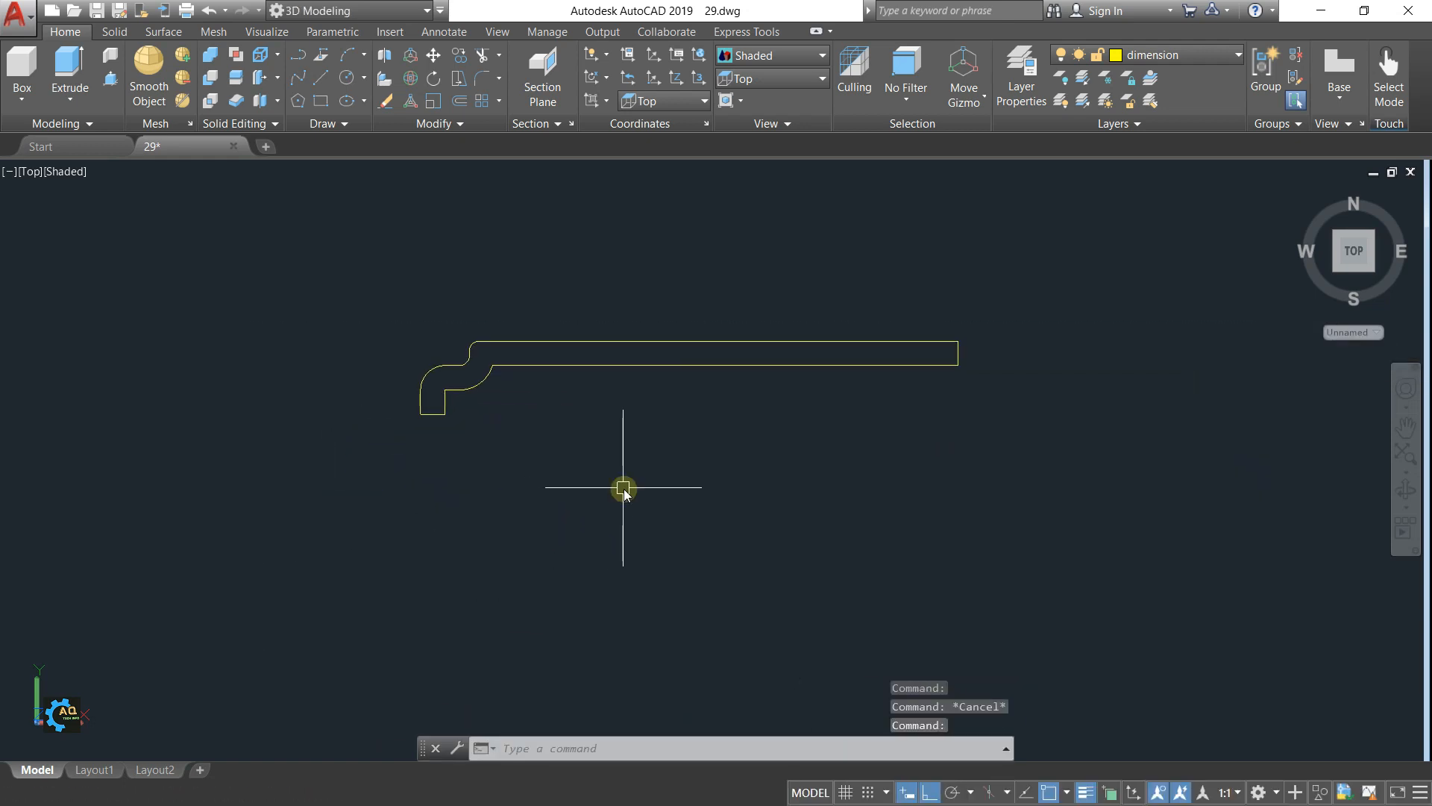
type("rec")
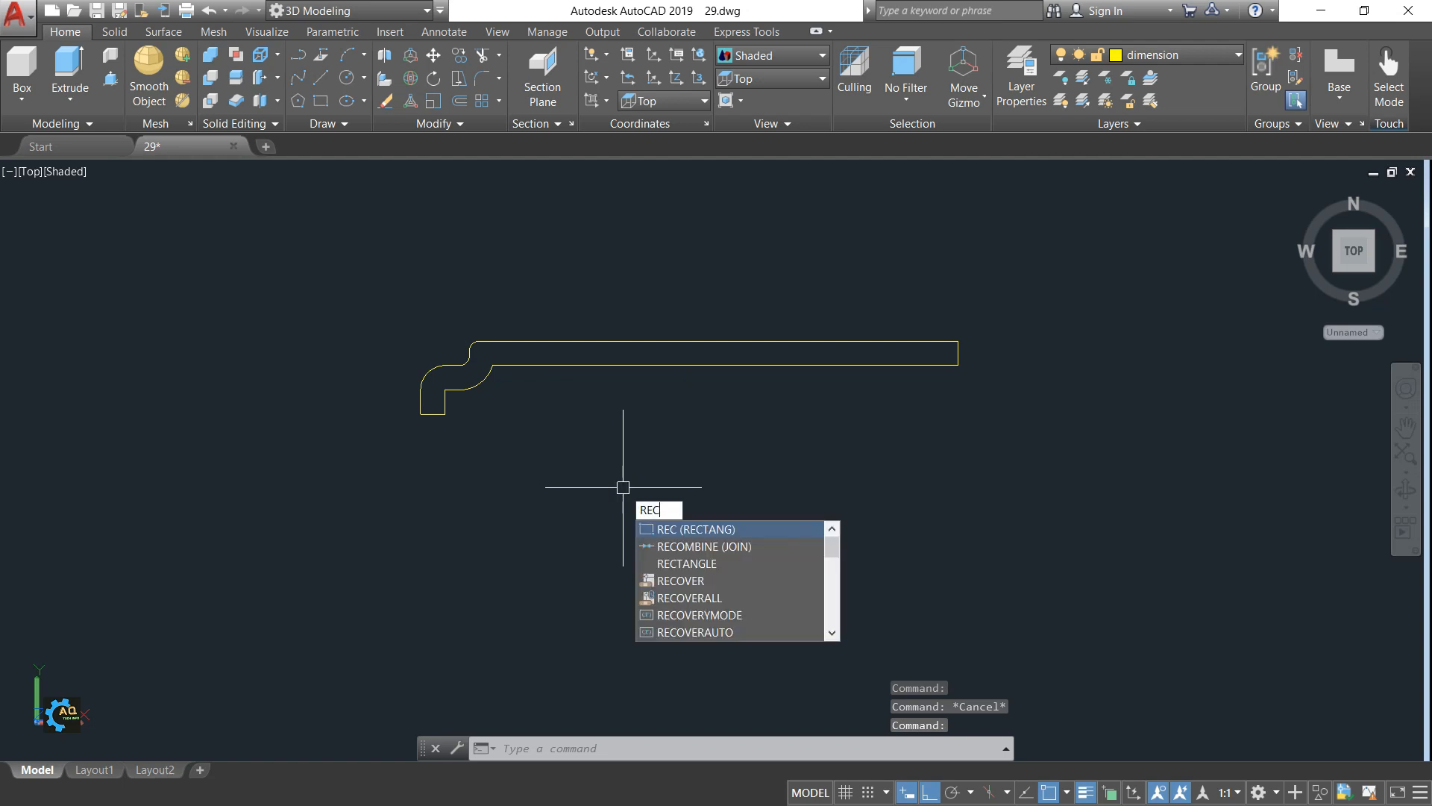
key("Return")
left_click(414, 495)
left_click(793, 565)
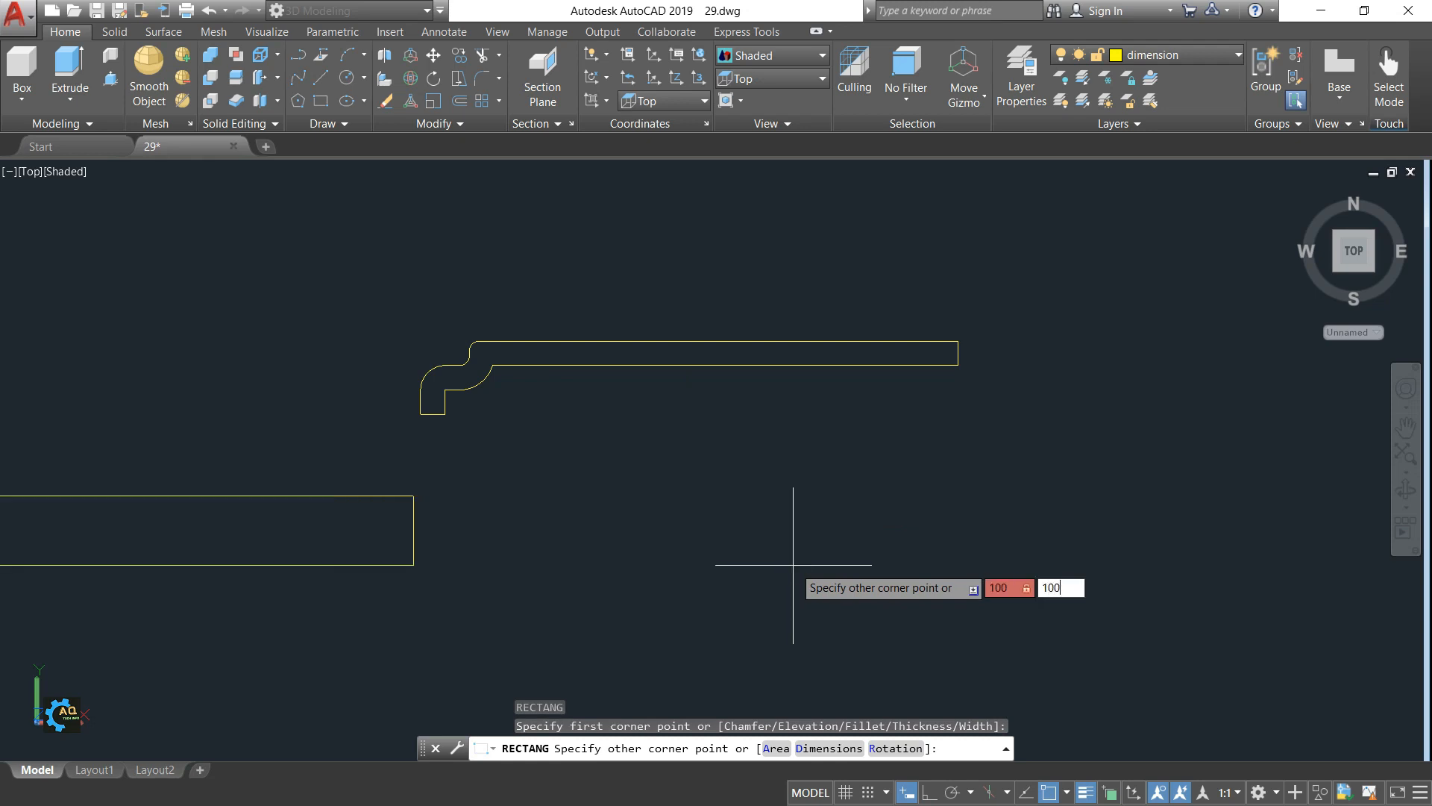
key("Return")
Step: Move the closed profile horizontally to the left until it lies clear outside the square
scroll(788, 570, "down", 4)
scroll(748, 485, "up", 1)
middle_click_drag(766, 516, 771, 522)
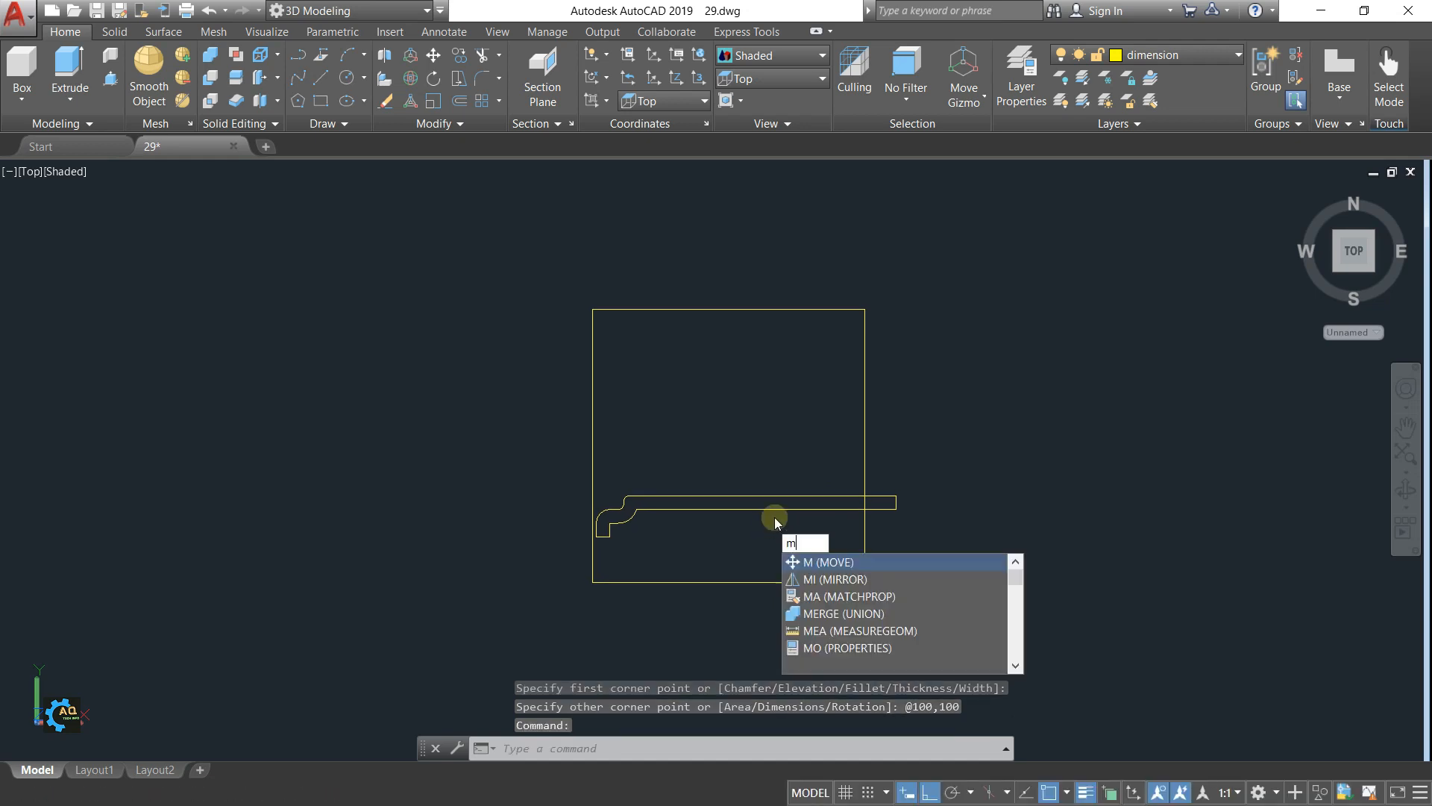
type("m")
key("Return")
left_click(783, 502)
key("Return")
left_click(1037, 495)
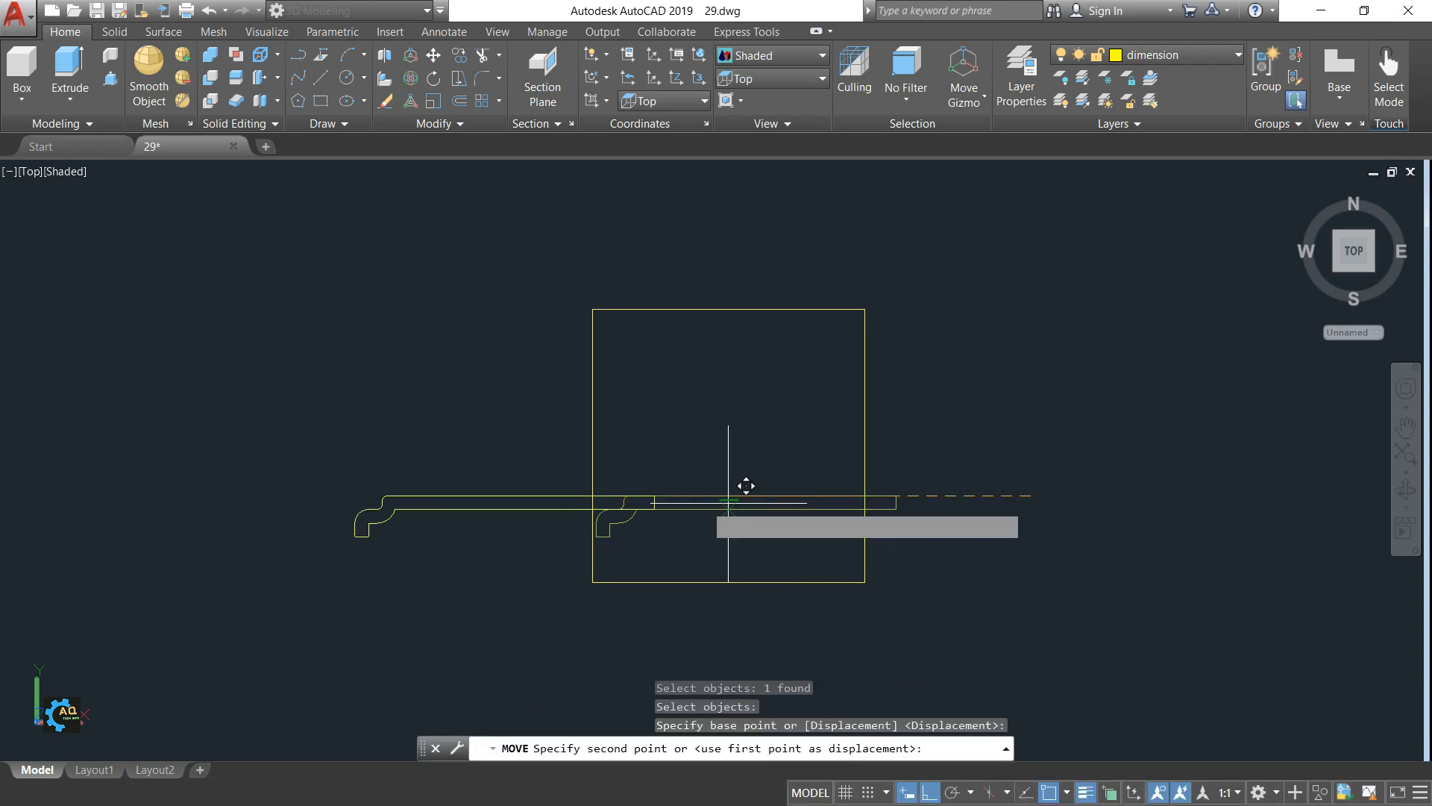
left_click(532, 502)
key("Escape")
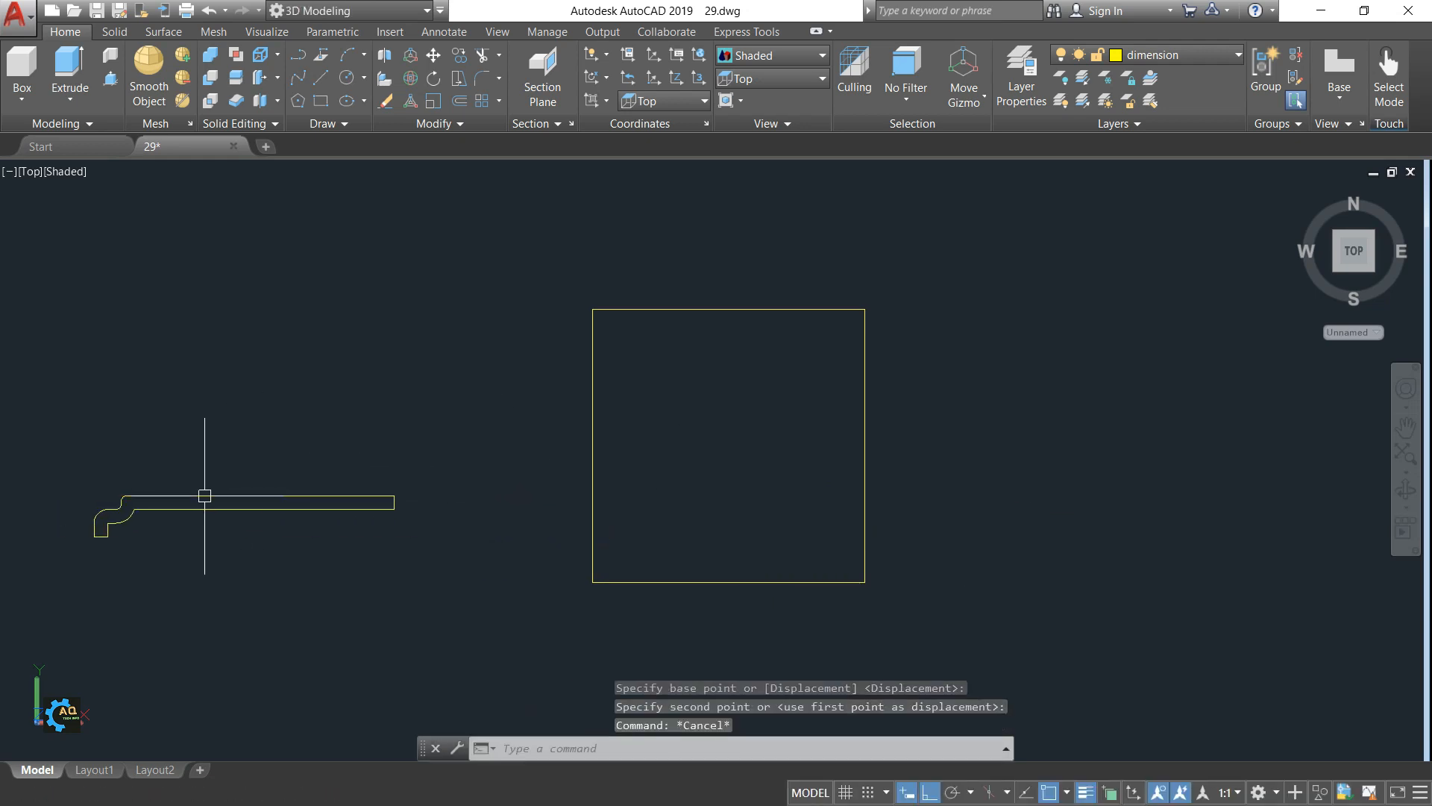
Step: Sweep the closed profile as a solid along the square path
left_click(71, 95)
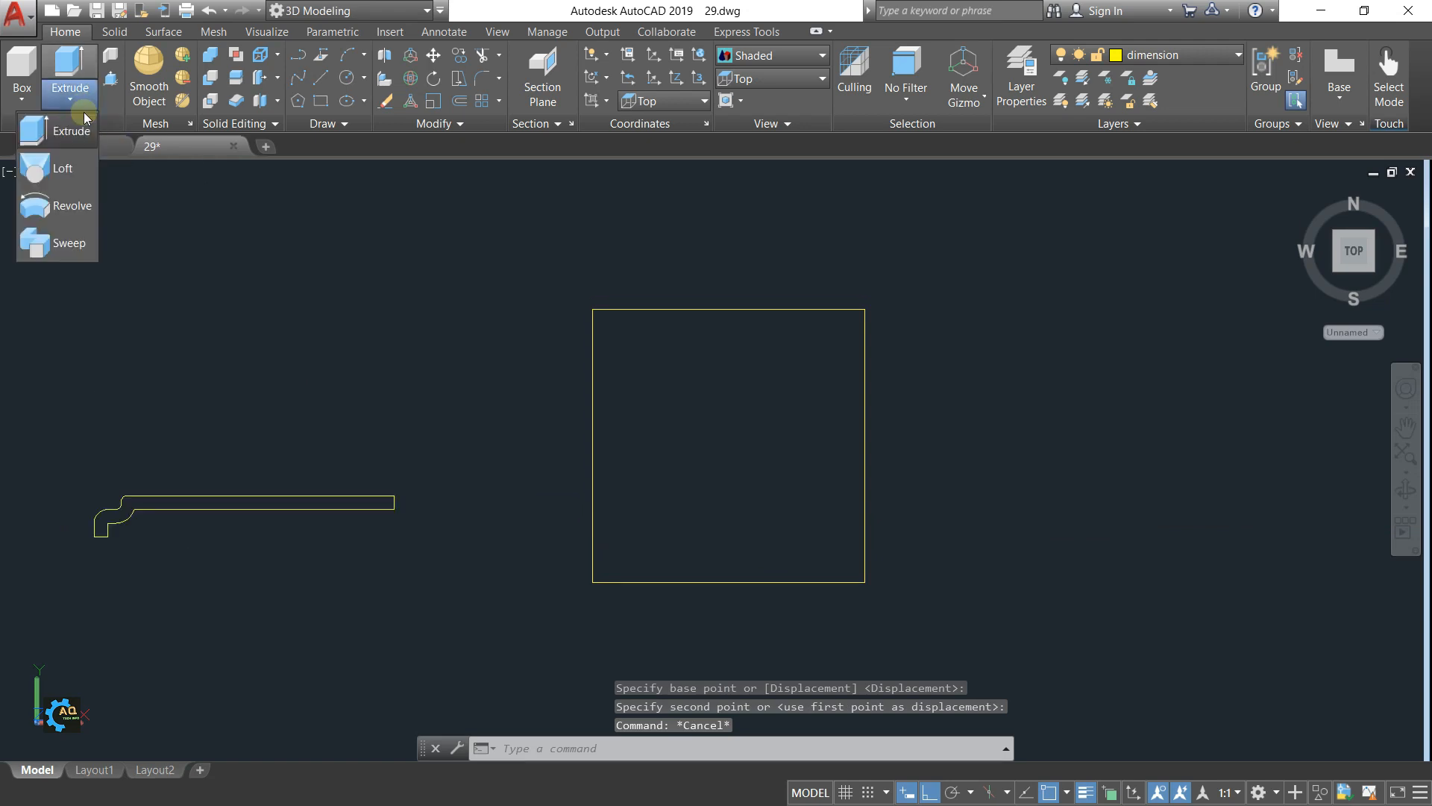
left_click(67, 241)
left_click(240, 496)
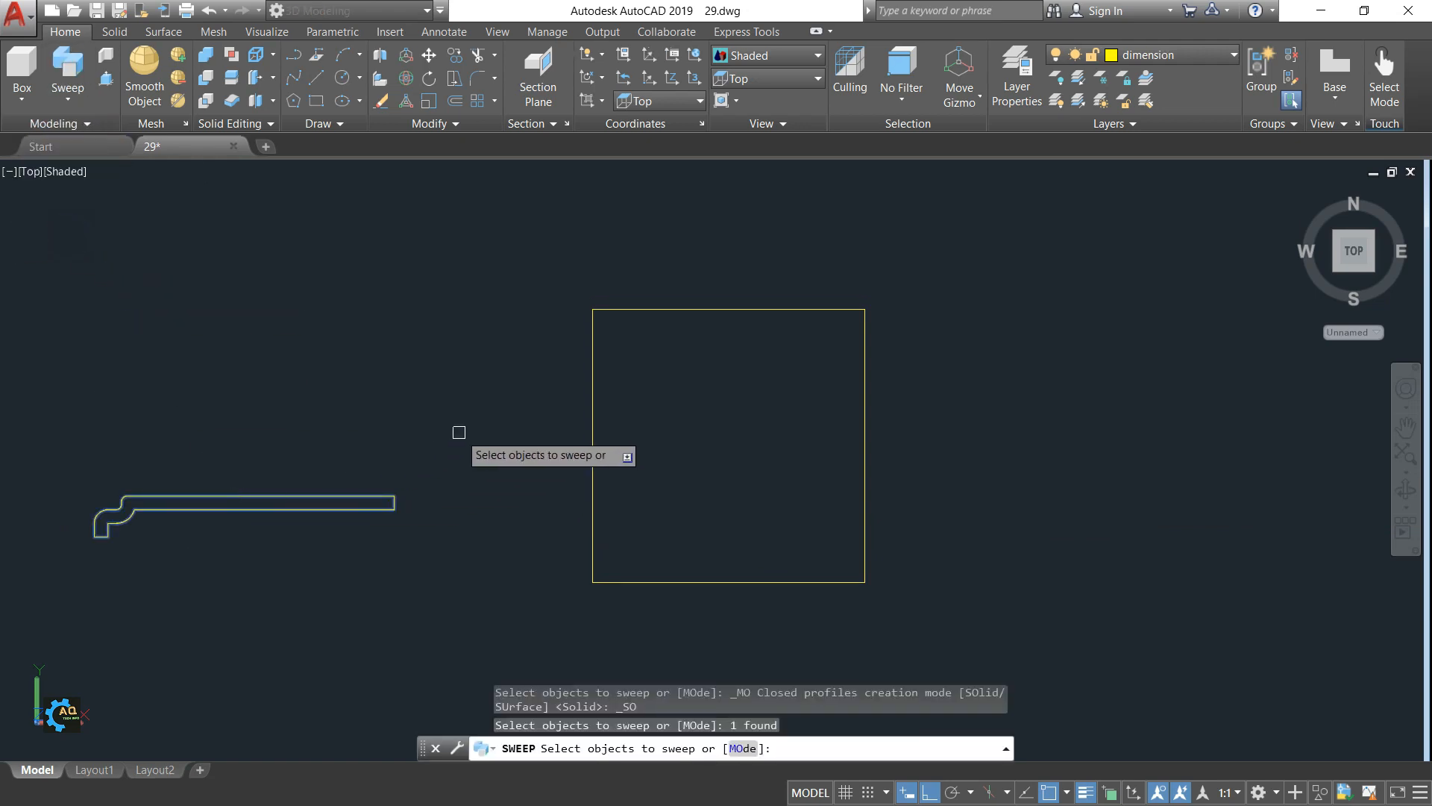
key("Return")
left_click(630, 308)
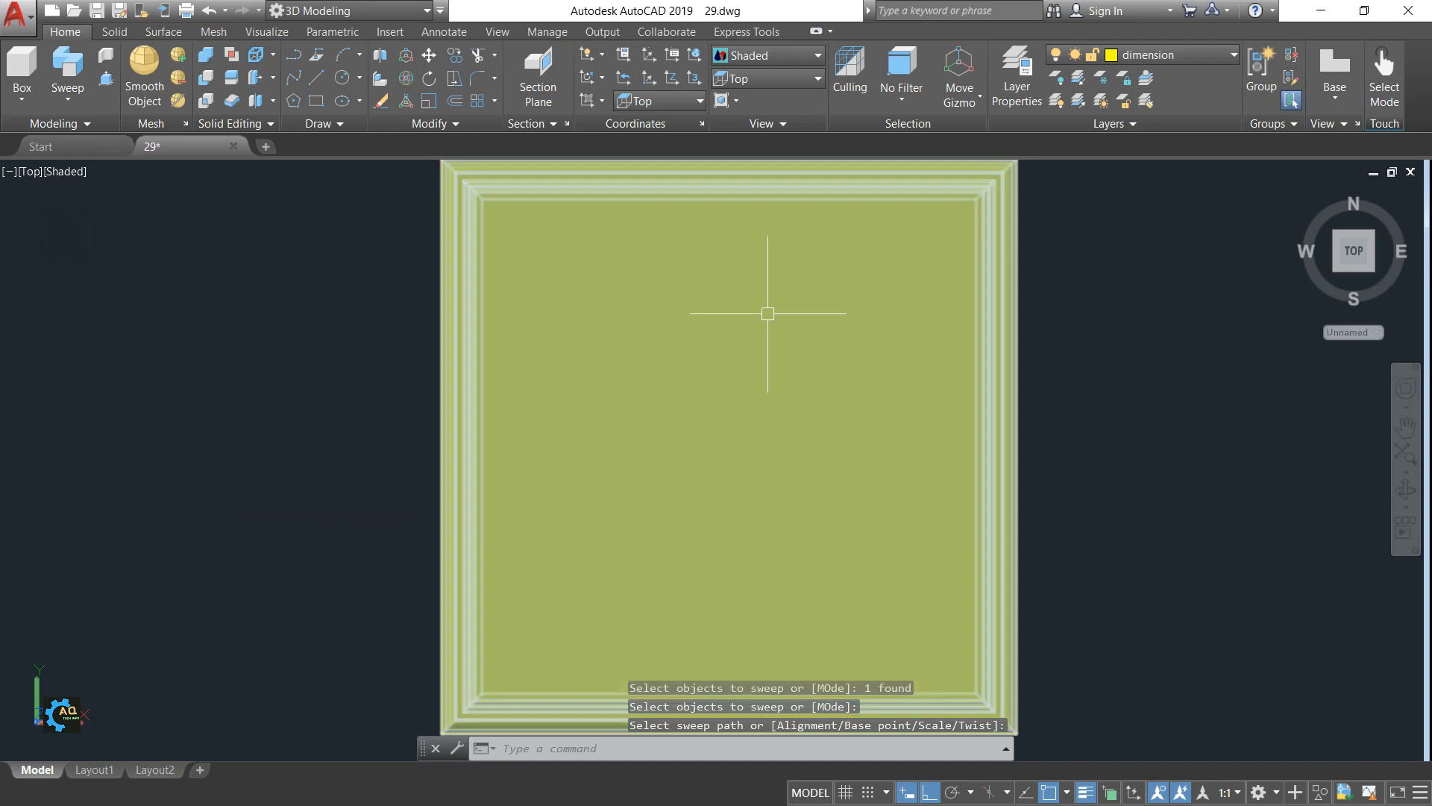
Step: Inspect the swept solid from an oblique front angle and return to the top view
middle_click_drag(1166, 405, 1112, 358)
middle_click_drag(1070, 491, 1059, 297, "shift")
middle_click_drag(1044, 439, 974, 331)
scroll(764, 438, "up", 2)
mouse_move(856, 524)
middle_mouse_down("shift")
mouse_move(895, 364)
mouse_move(932, 358)
mouse_move(745, 444)
mouse_move(517, 438)
mouse_move(589, 470)
mouse_move(924, 531)
mouse_move(927, 544)
mouse_move(828, 301)
mouse_move(866, 326)
mouse_move(873, 521)
middle_mouse_up("shift")
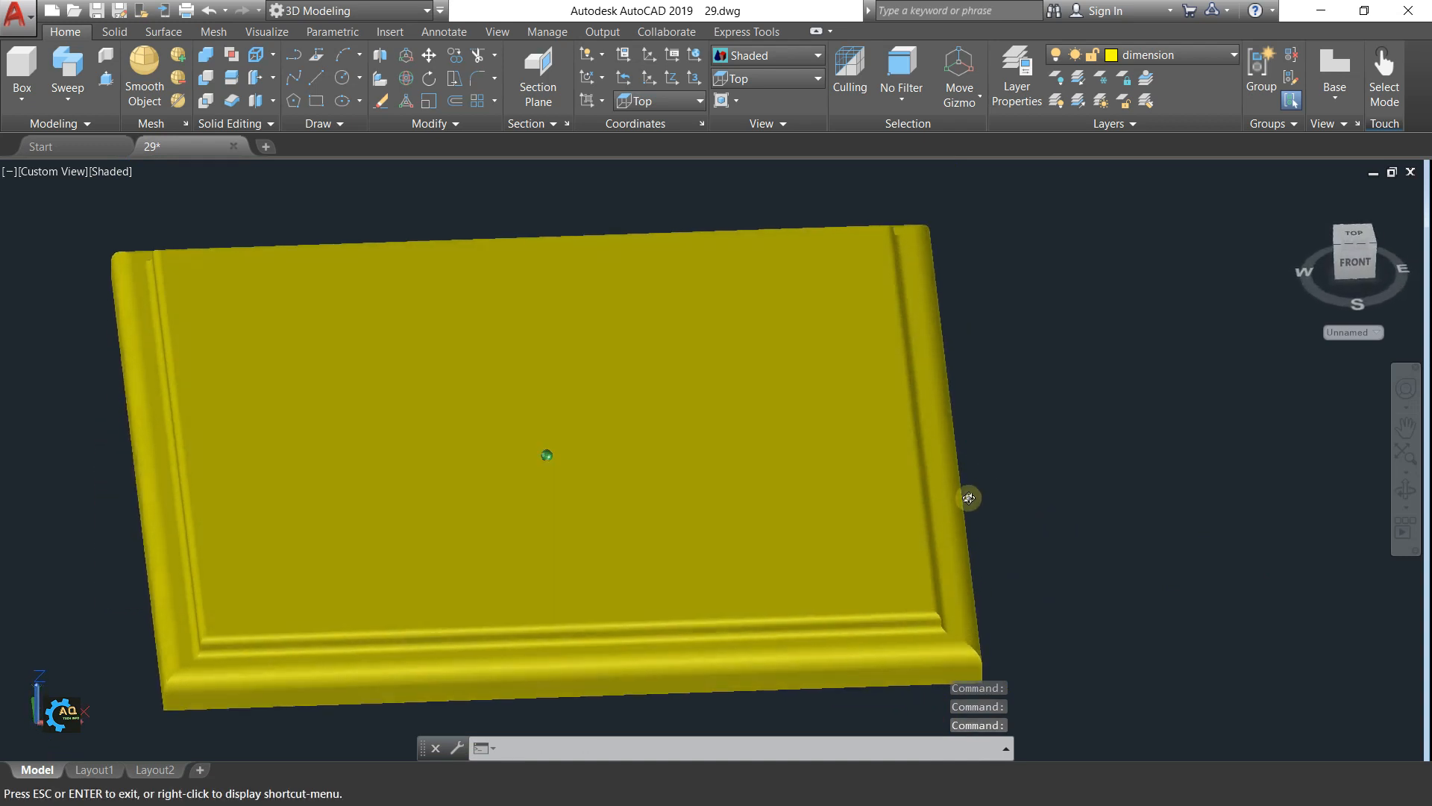
middle_click_drag(968, 497, 969, 537, "shift")
left_click(1364, 242)
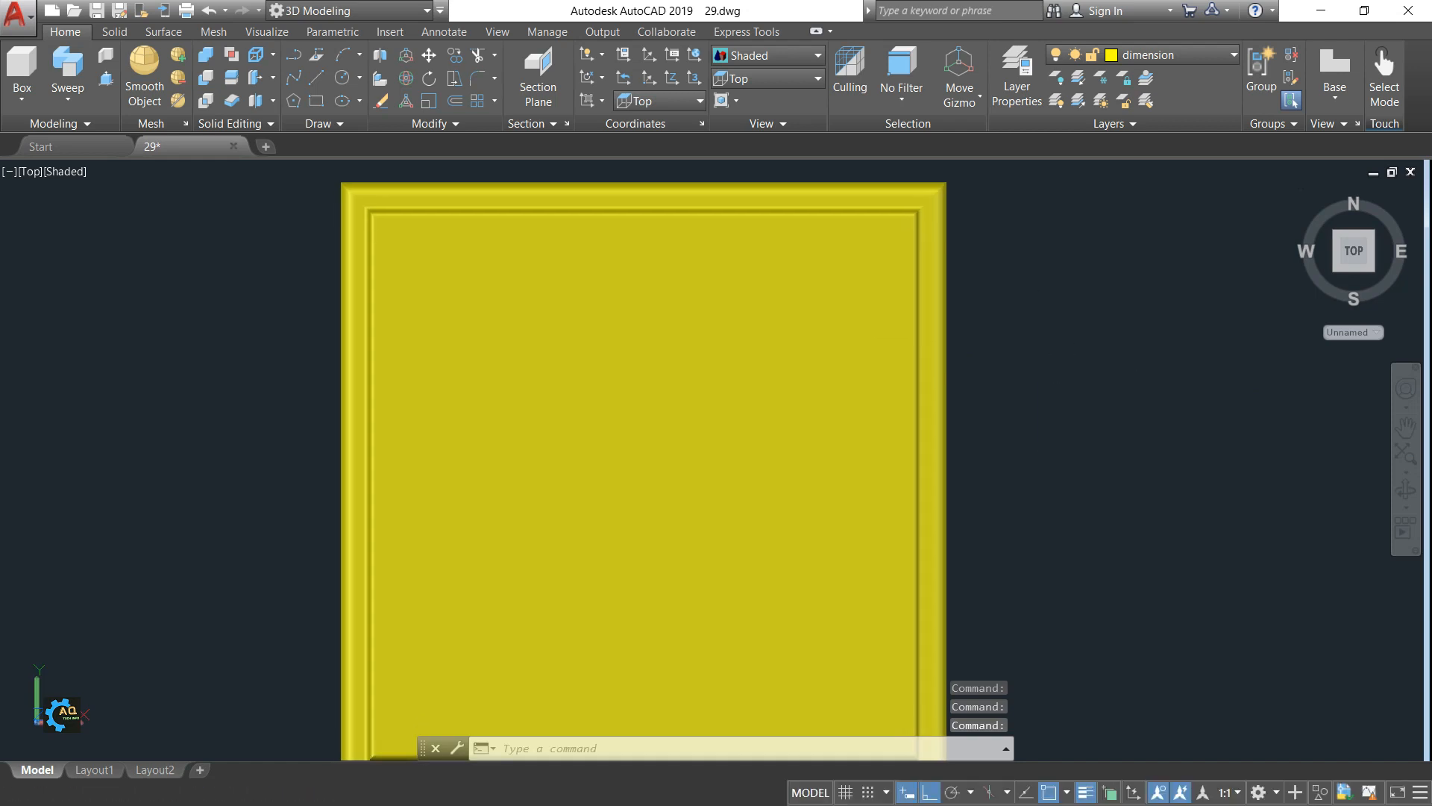
Step: Draw a vertical line along the right side of the solid's inner border, from its upper corner to its lower corner
type("l")
key("Return")
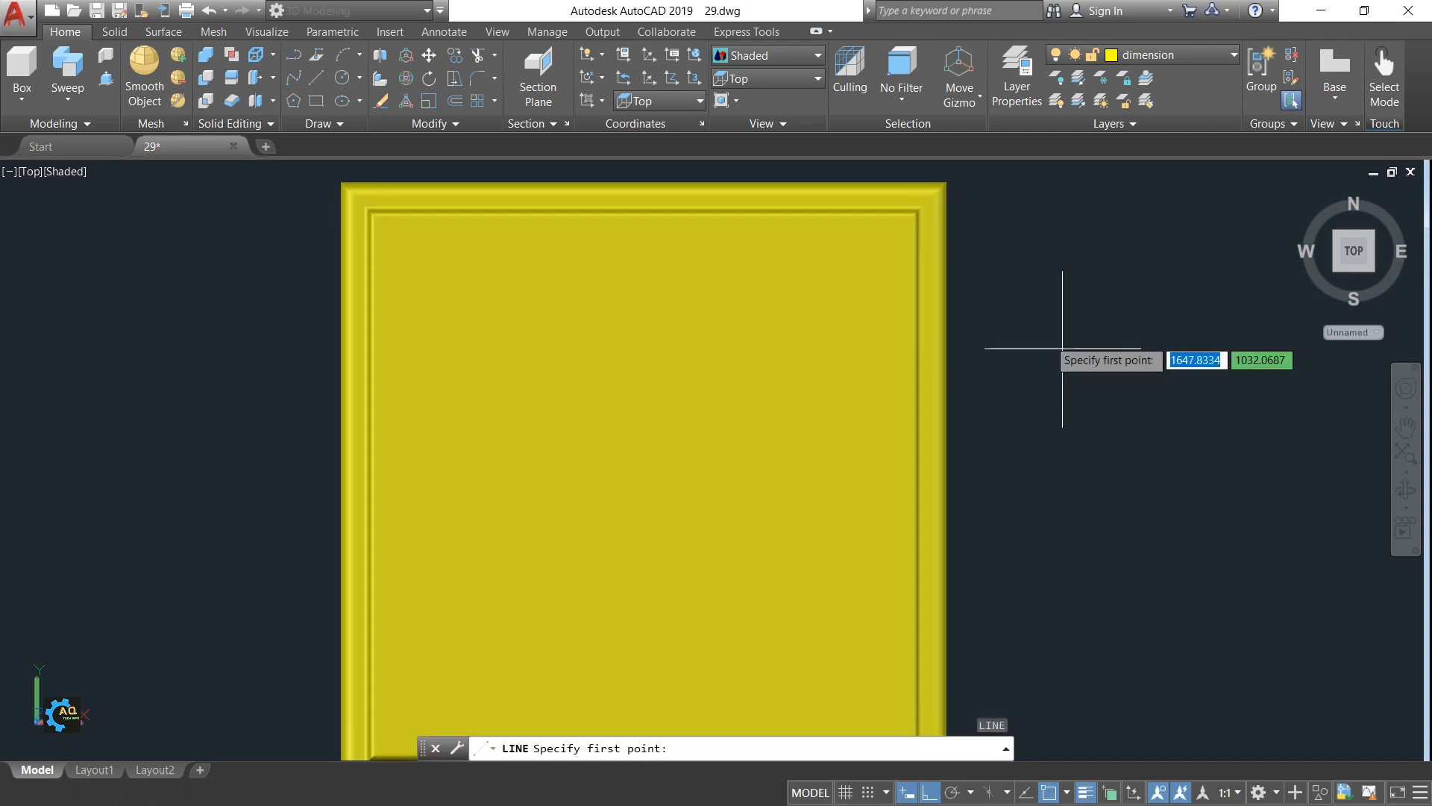
left_click(924, 204)
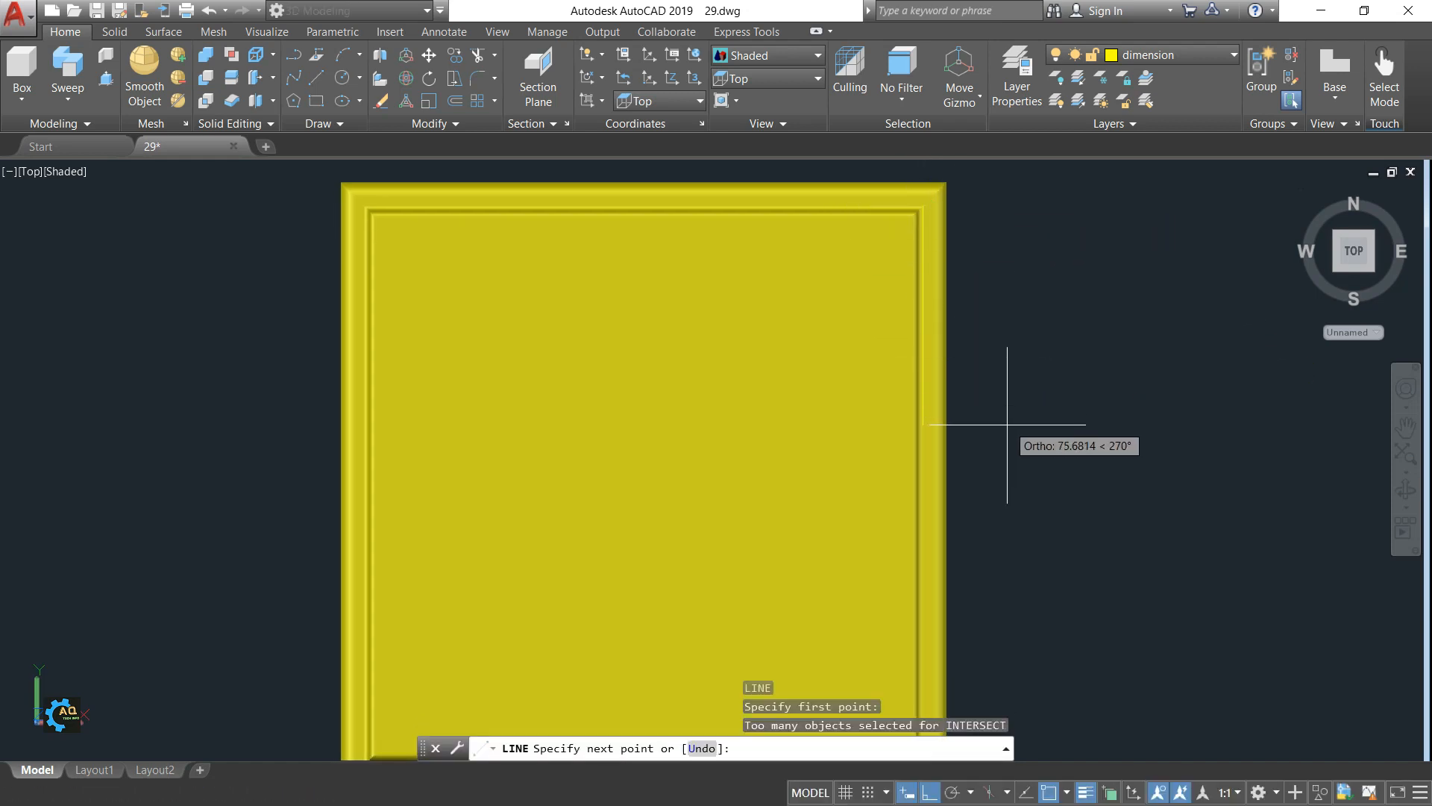
middle_click_drag(1017, 440, 949, 320)
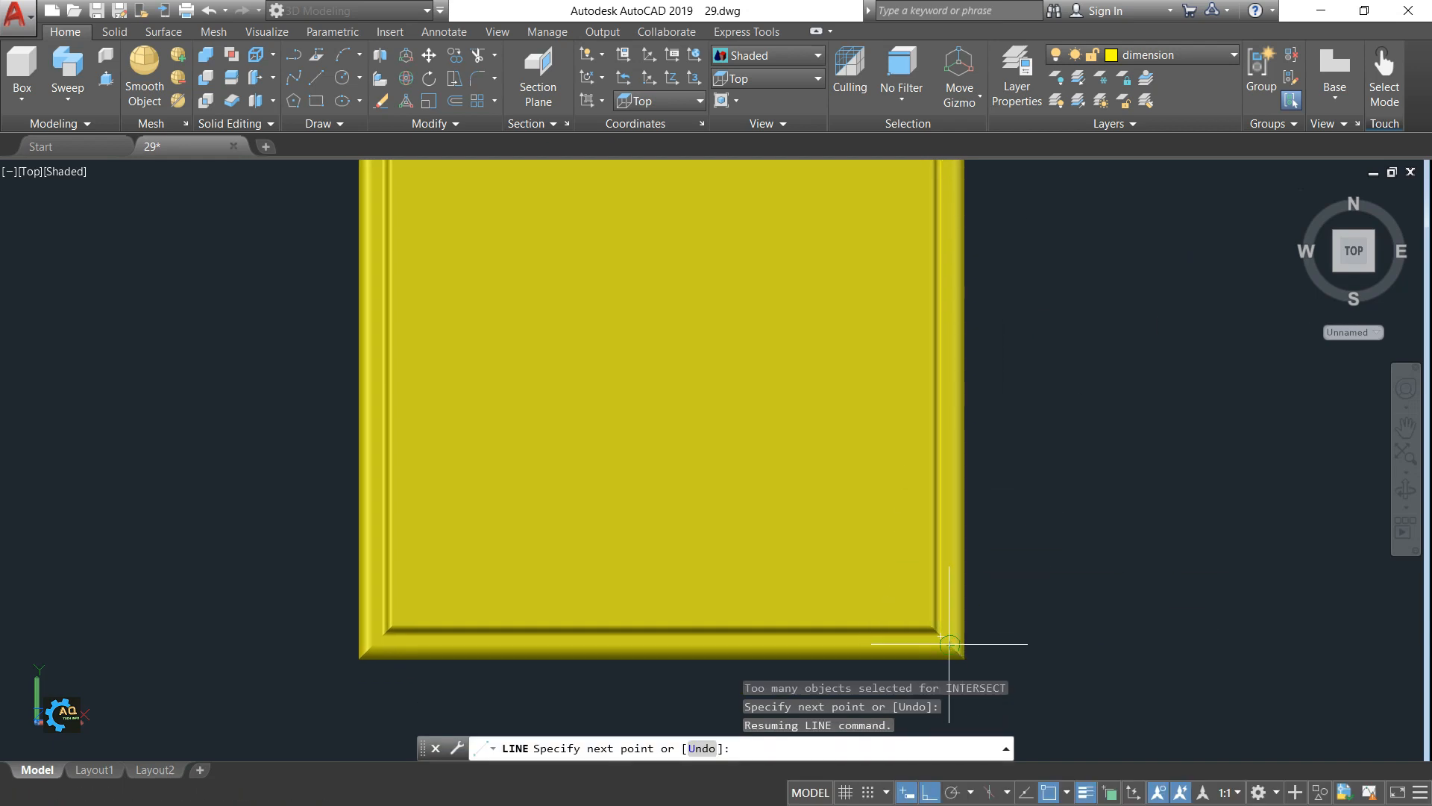
key("Escape")
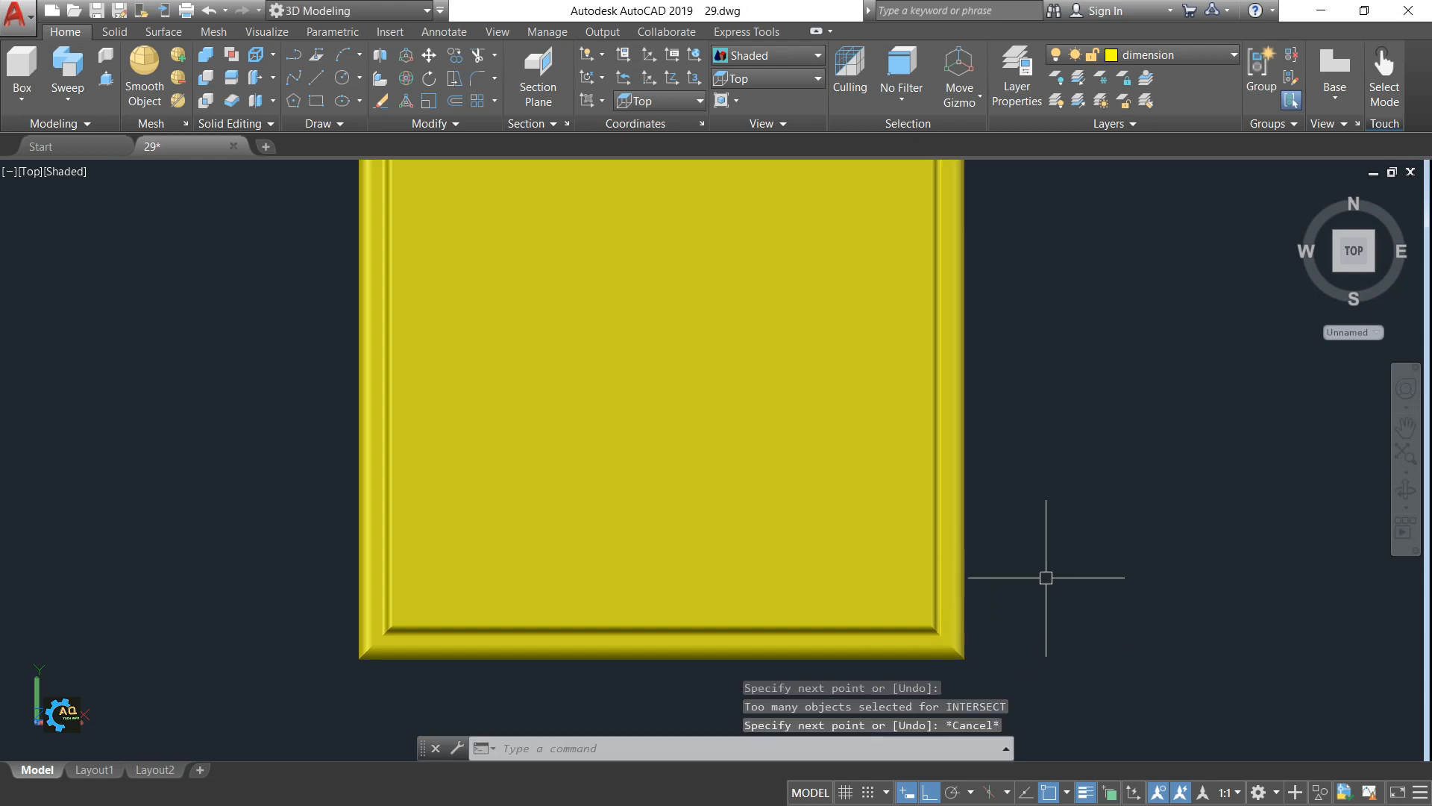
Step: Assign the new vertical line to the Hatch layer and make Hatch the current layer
middle_click_drag(1054, 556, 984, 611)
scroll(917, 519, "down", 8)
scroll(888, 412, "up", 3)
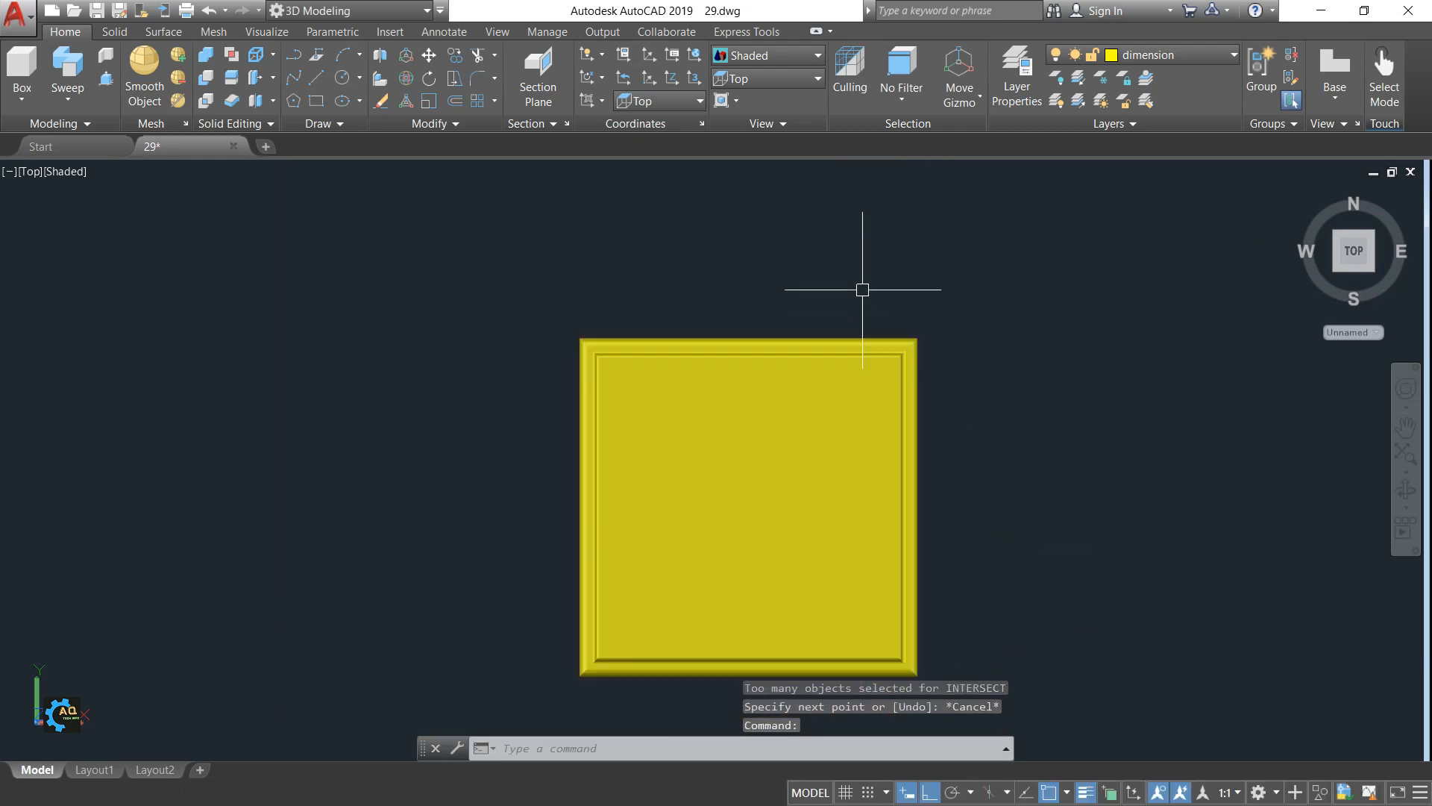
middle_click_drag(862, 293, 824, 199)
left_click(825, 199)
left_click(887, 585)
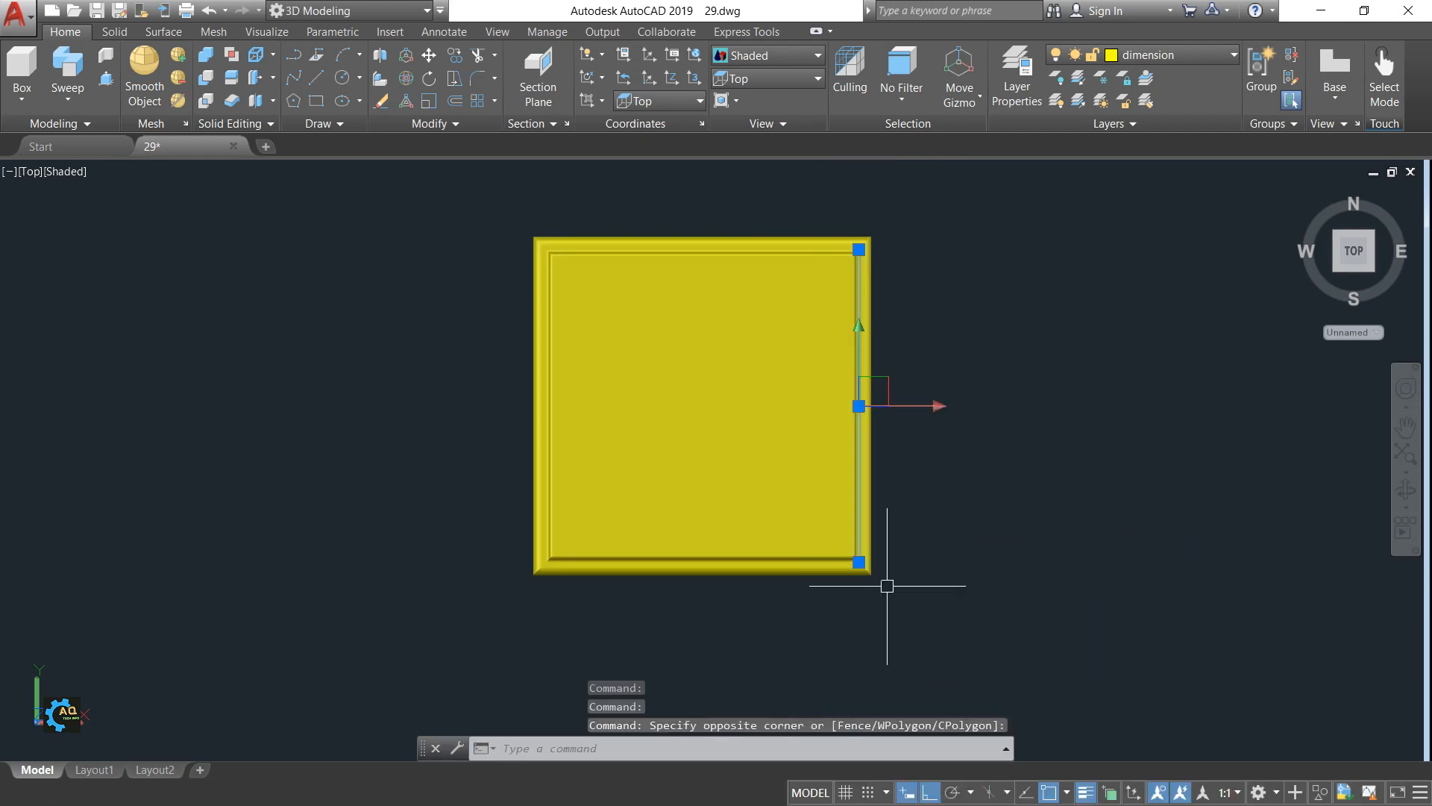
left_click(1209, 63)
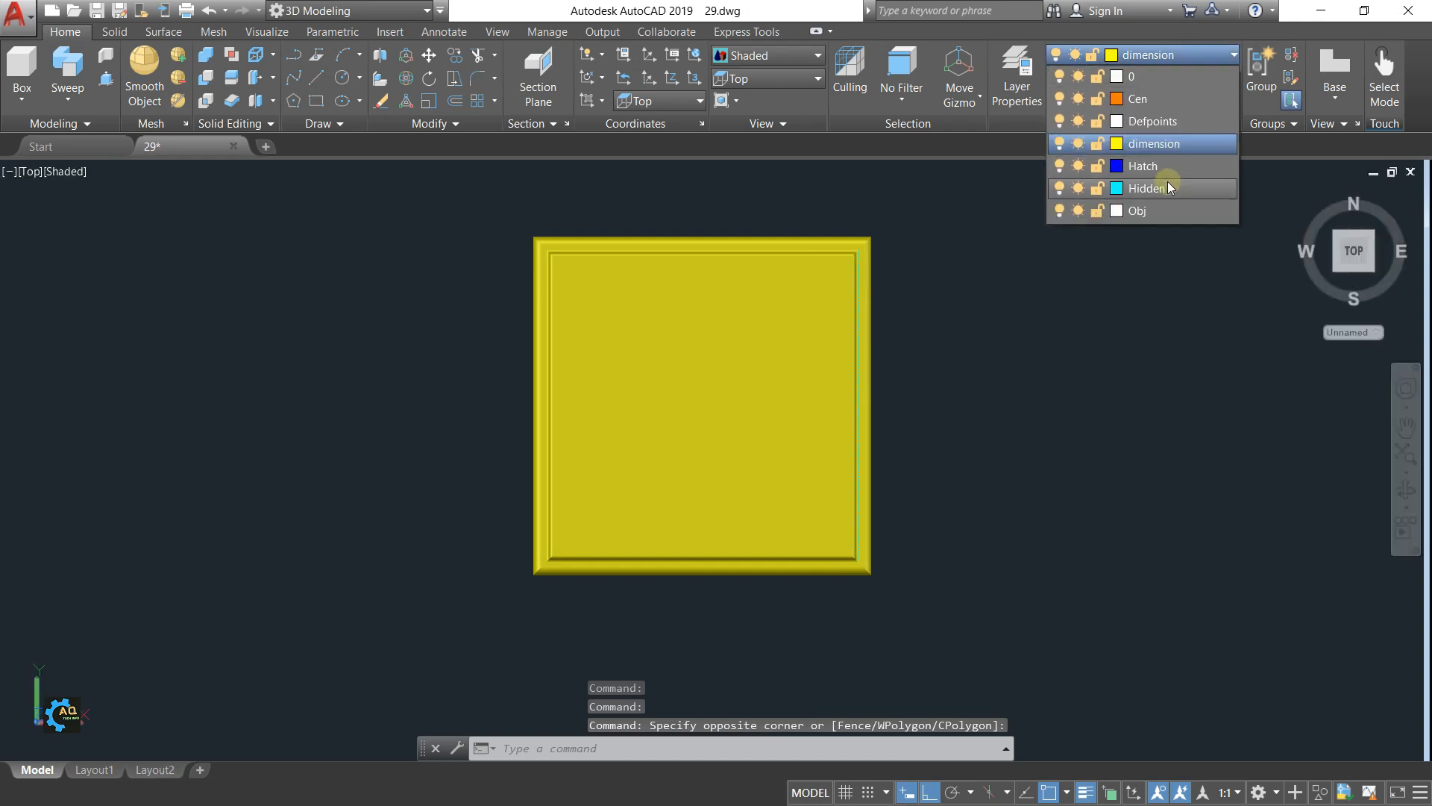
key("Escape")
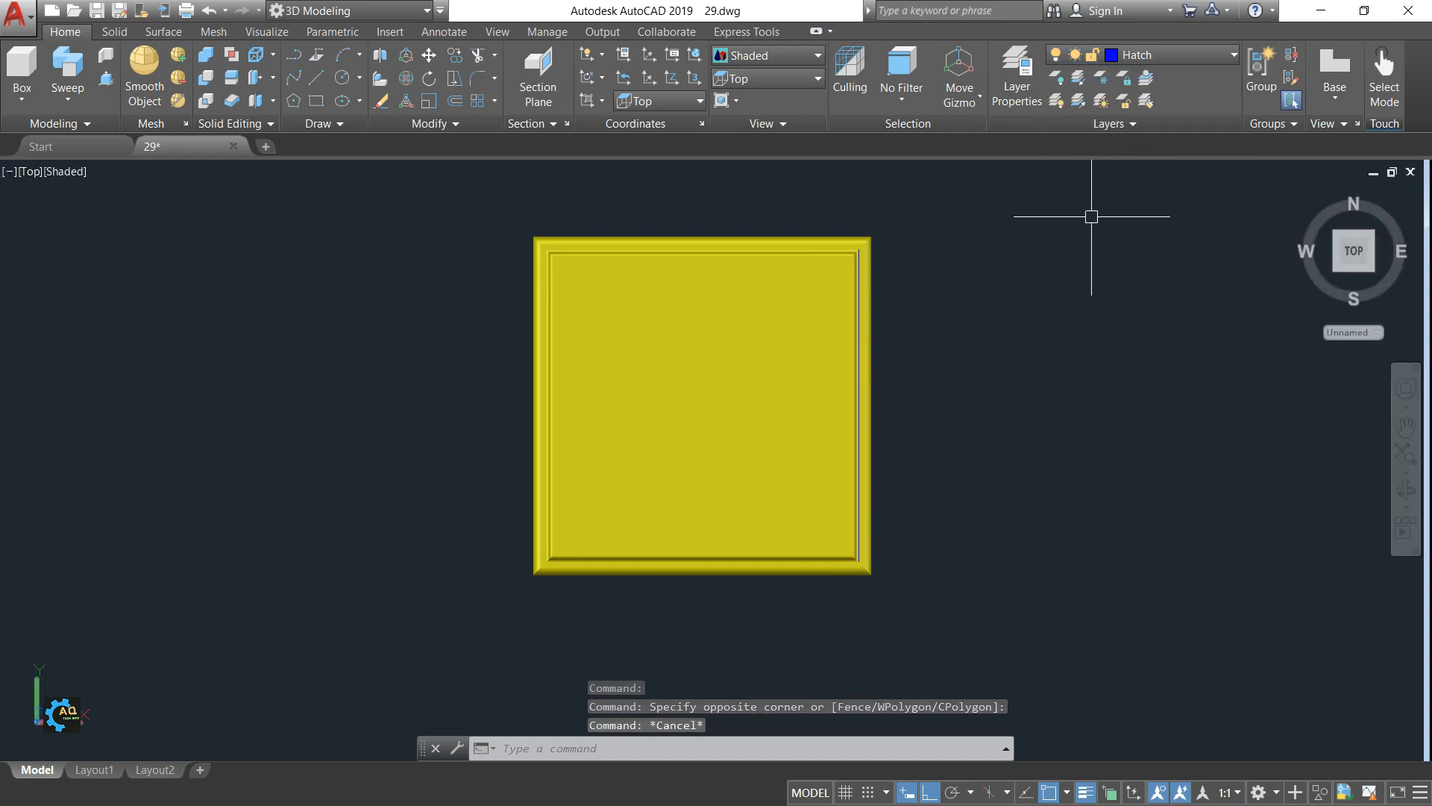
left_click(1186, 57)
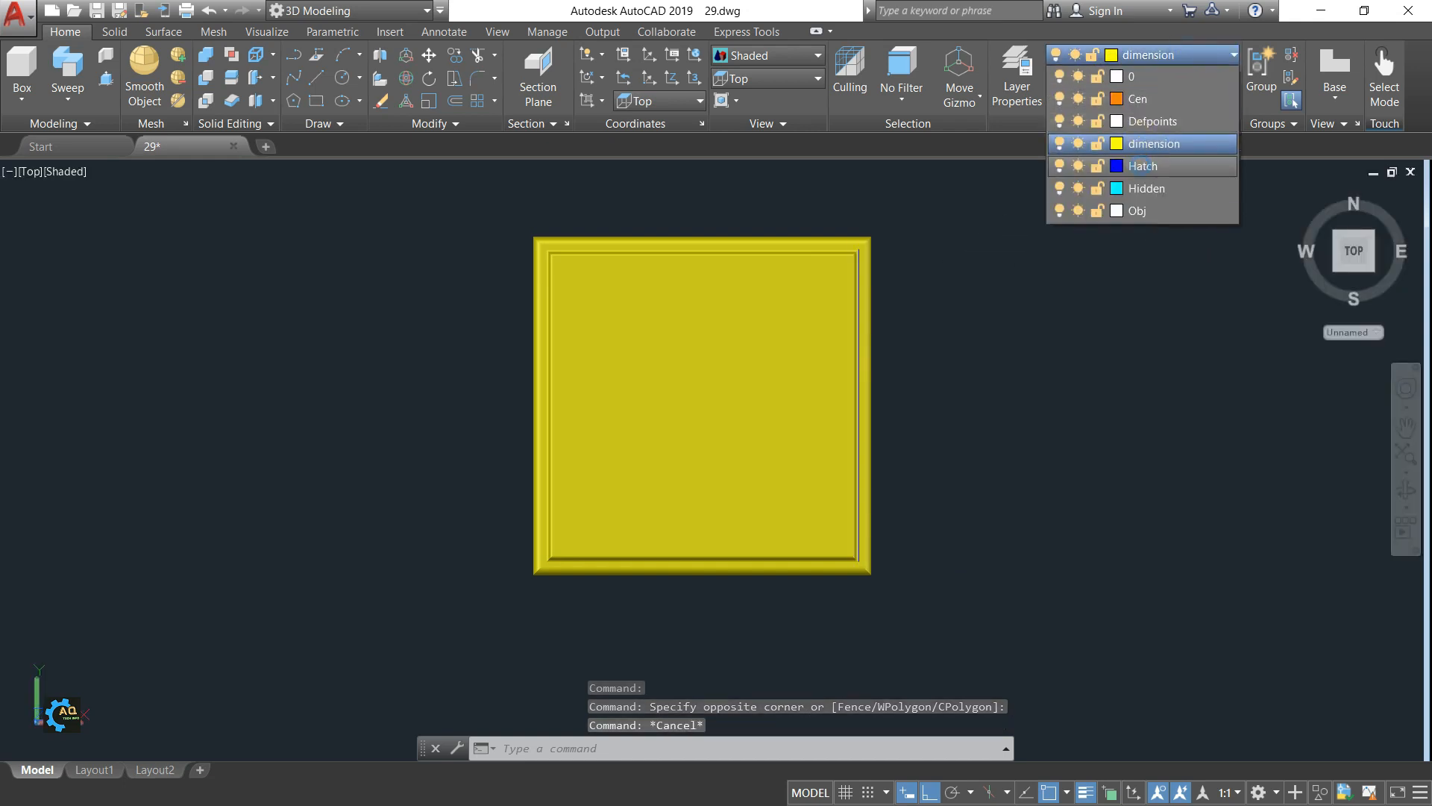
left_click(1141, 166)
Step: Offset the vertical line by 10 toward the inside of the solid
scroll(985, 275, "up", 2)
mouse_move(984, 275)
middle_mouse_down()
mouse_move(1030, 285)
mouse_move(1072, 266)
middle_mouse_up()
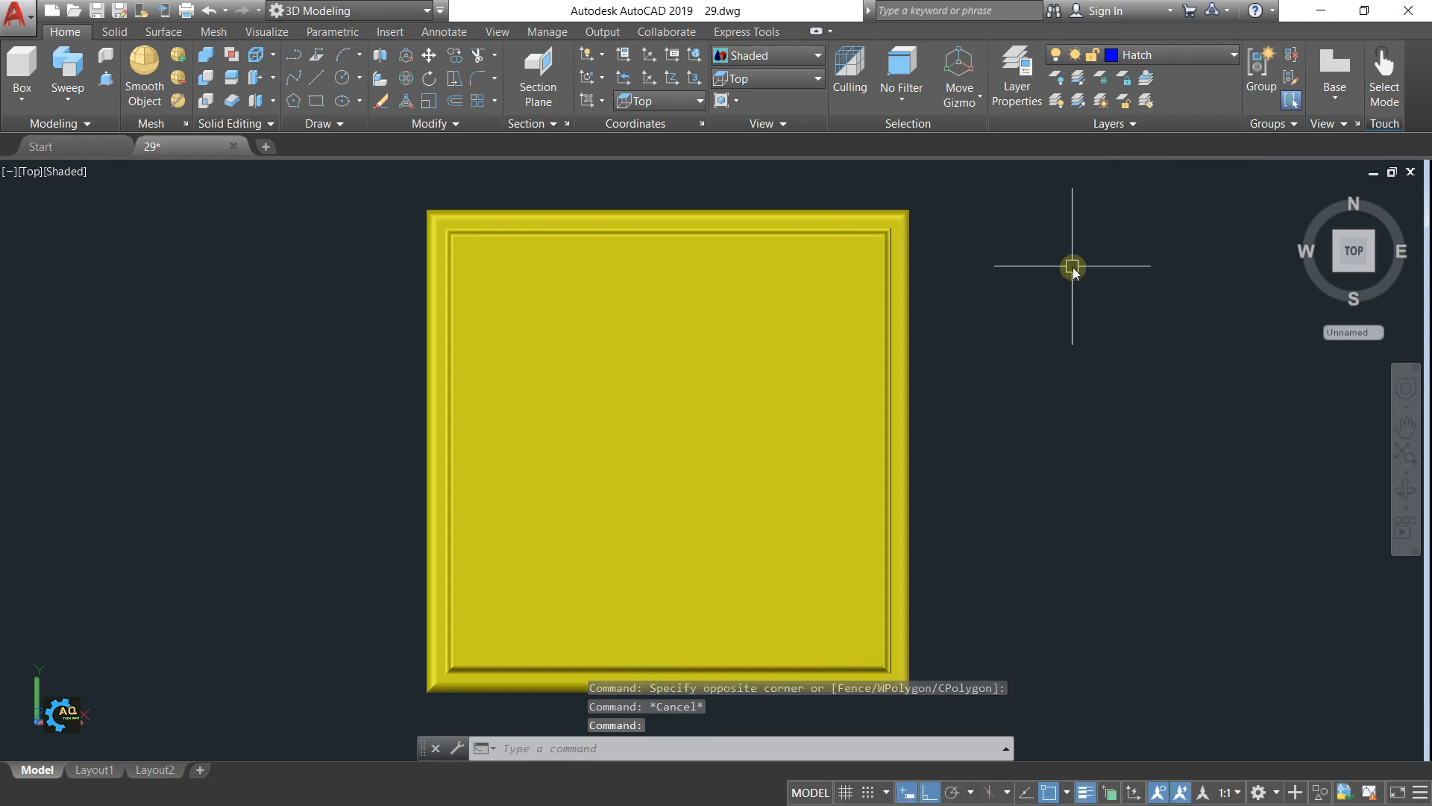
key("Return")
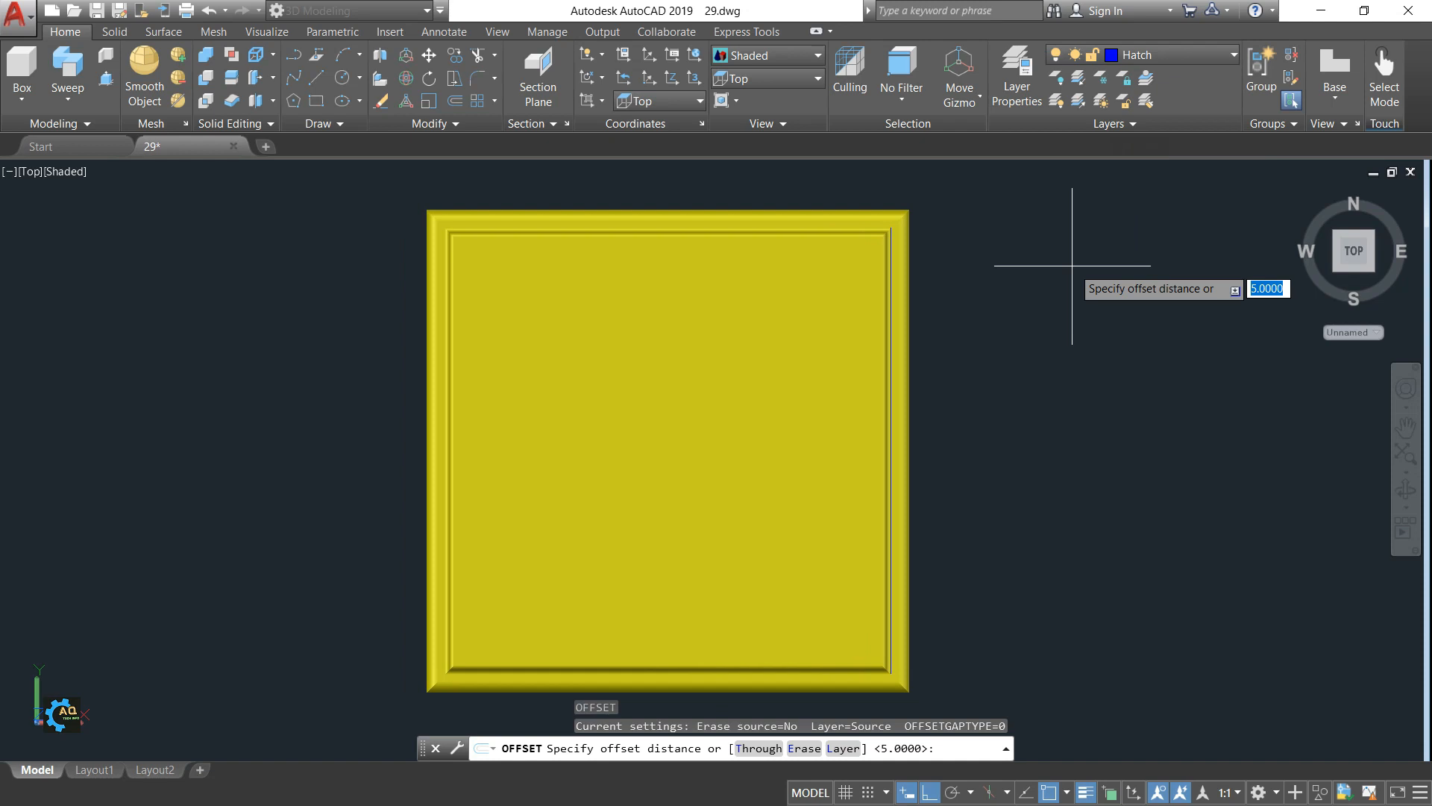
key("Return")
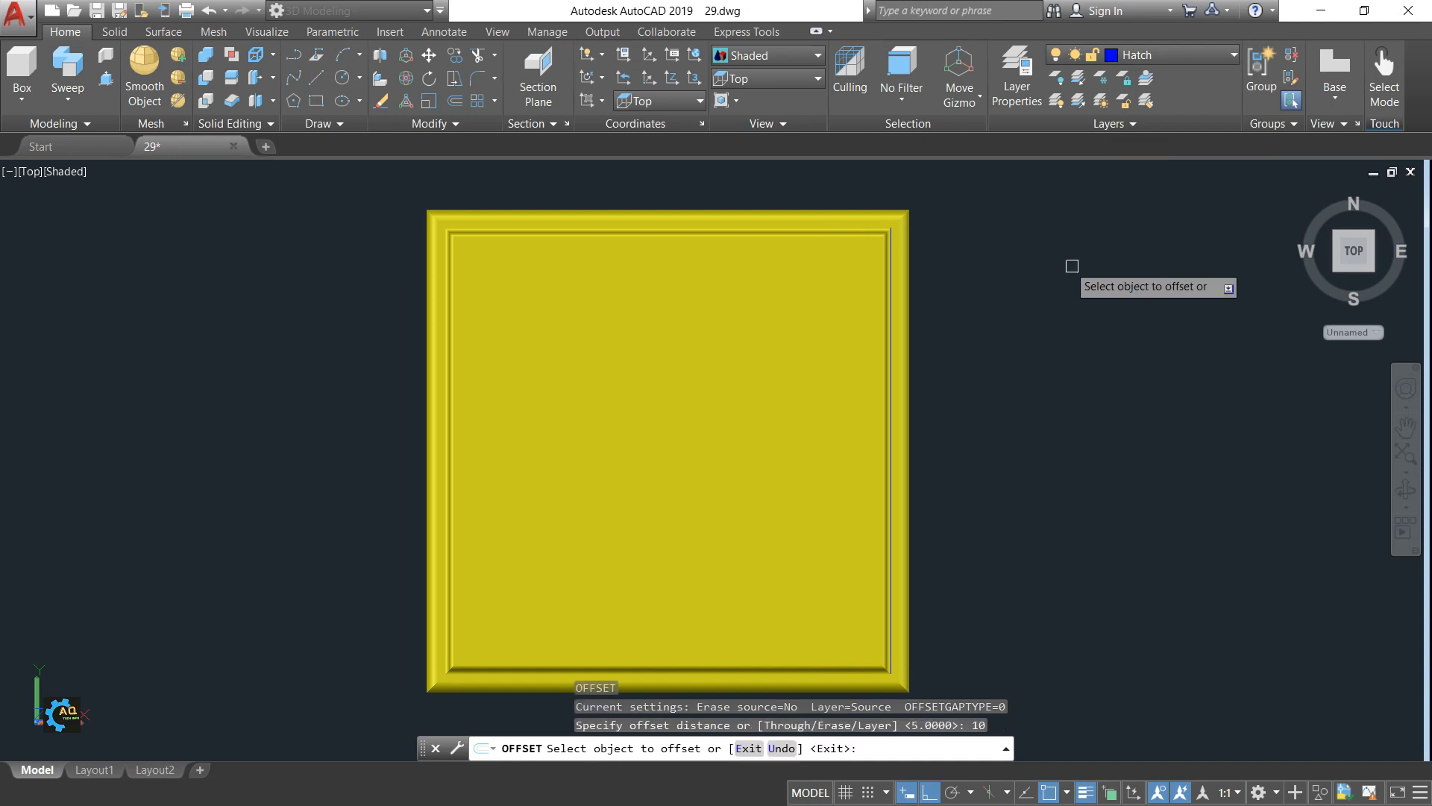
left_click(893, 493)
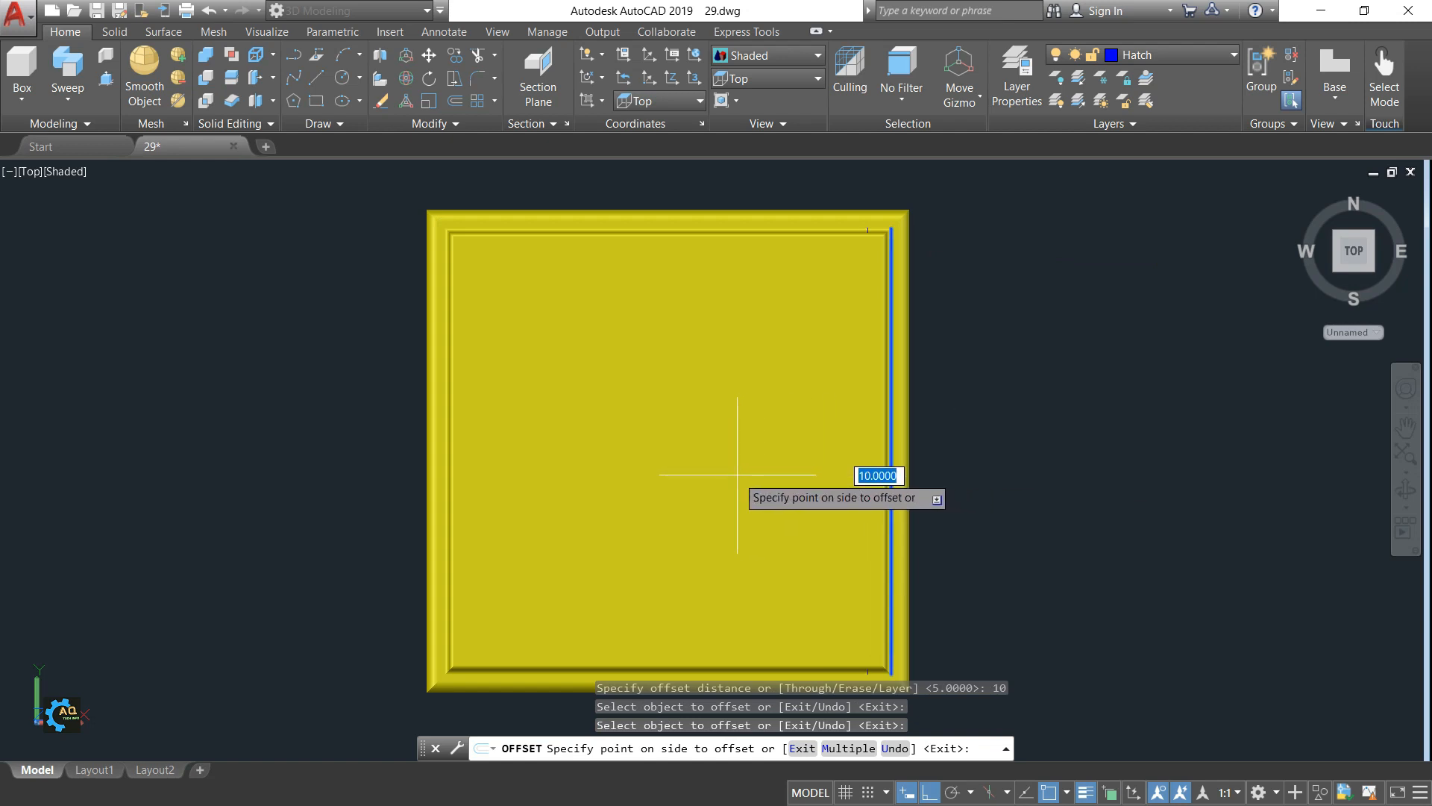
middle_click_drag(690, 469, 756, 418)
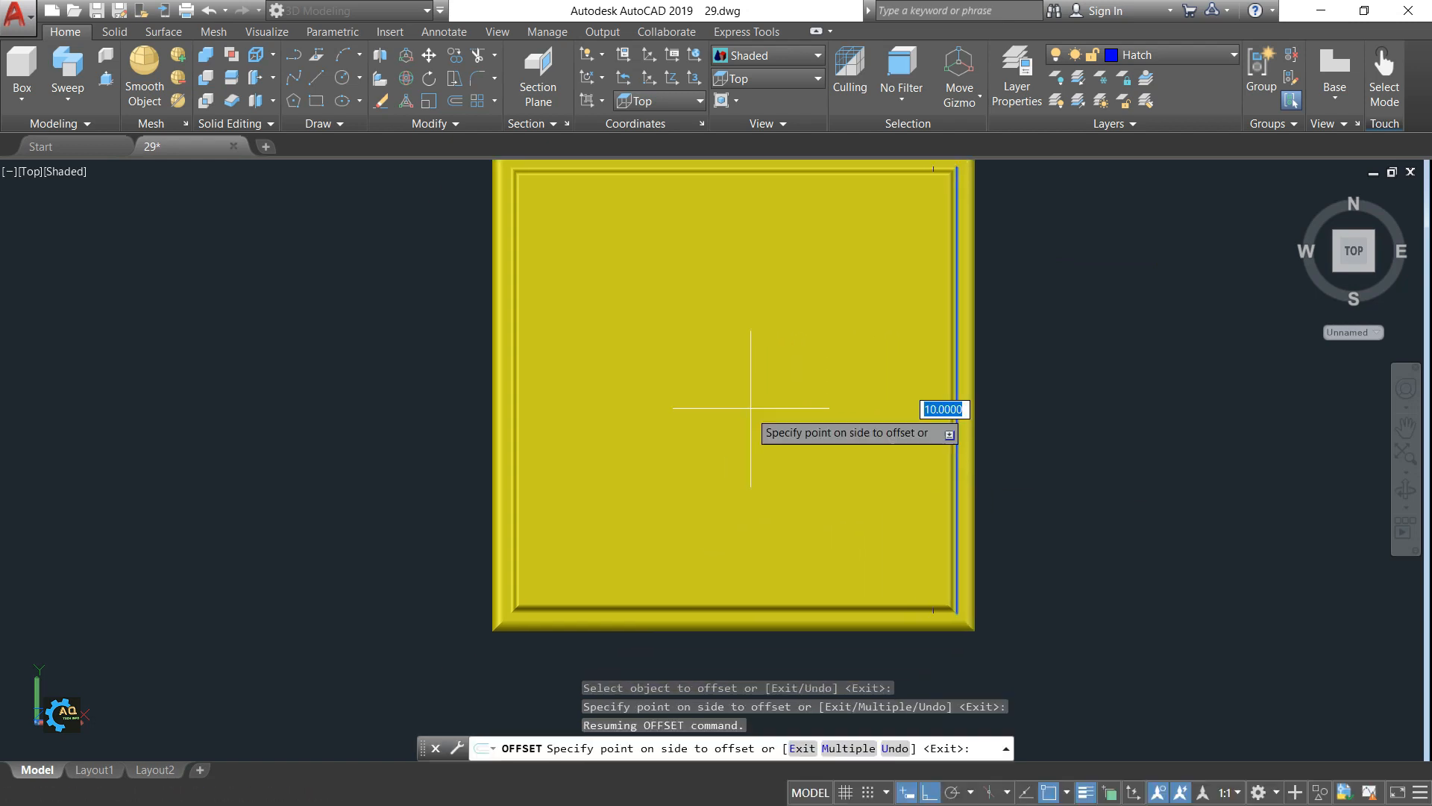
left_click(675, 422)
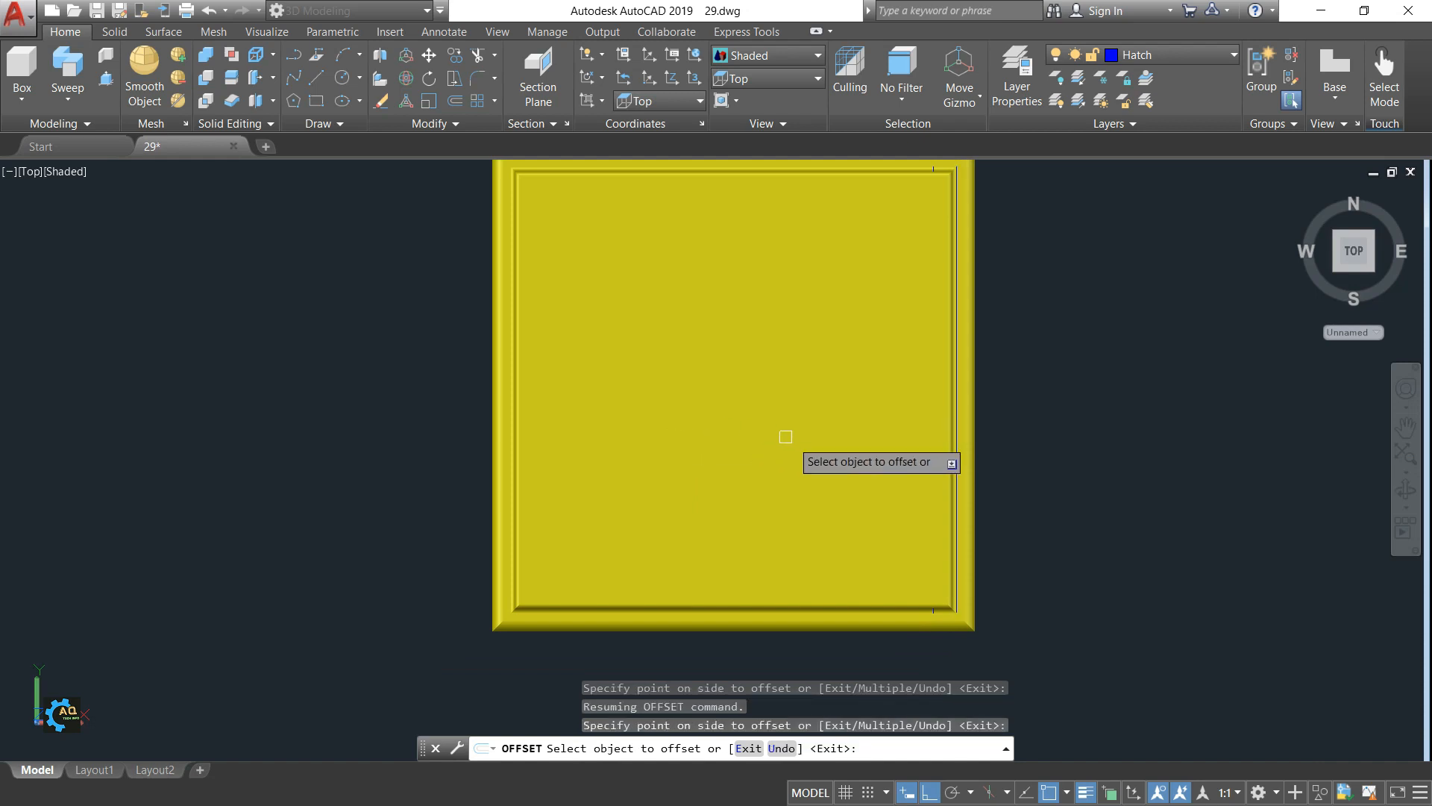
key("Escape")
Step: Move the two vertical lines horizontally to the right until they lie clear outside the solid
middle_click_drag(1048, 597, 933, 400, "shift")
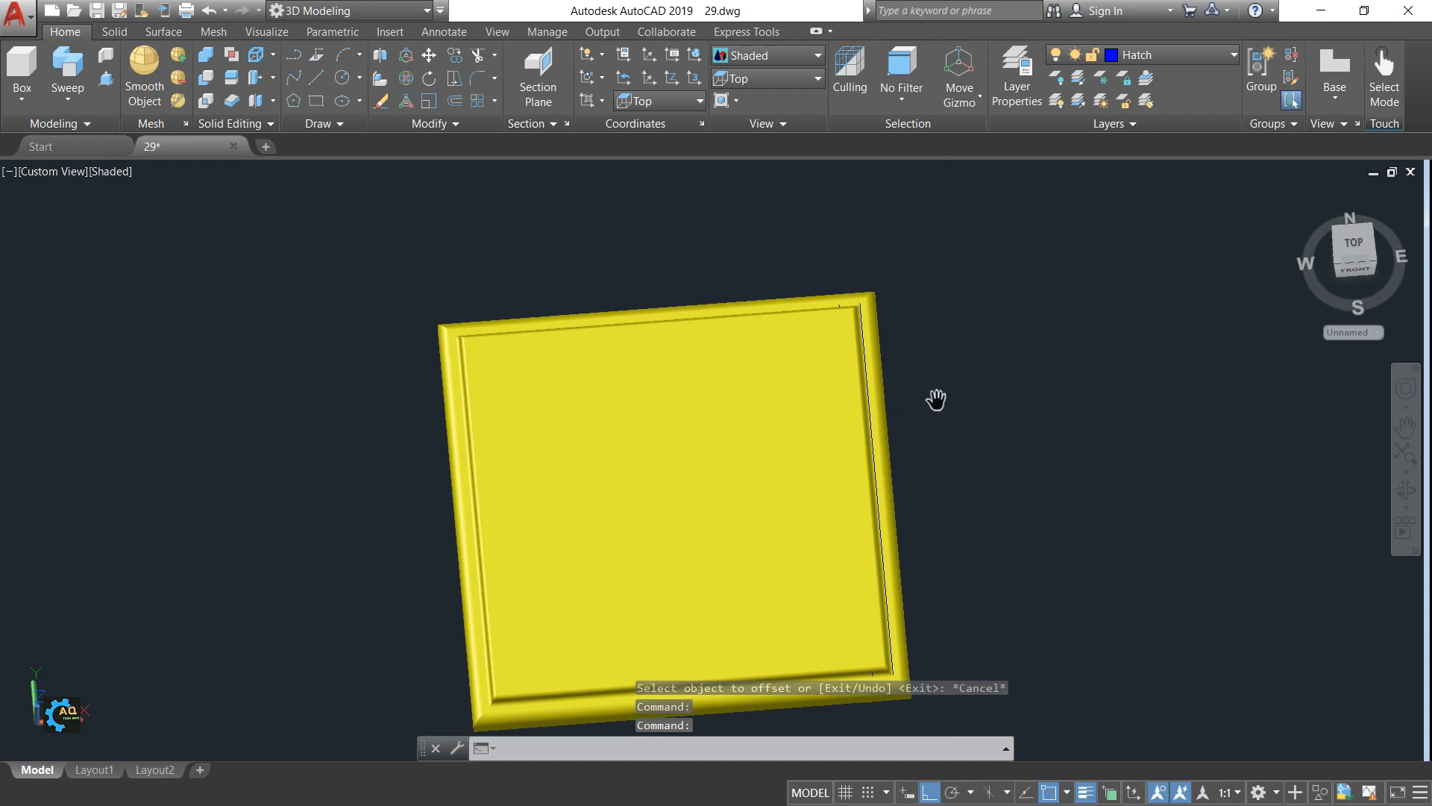
left_click(1368, 252)
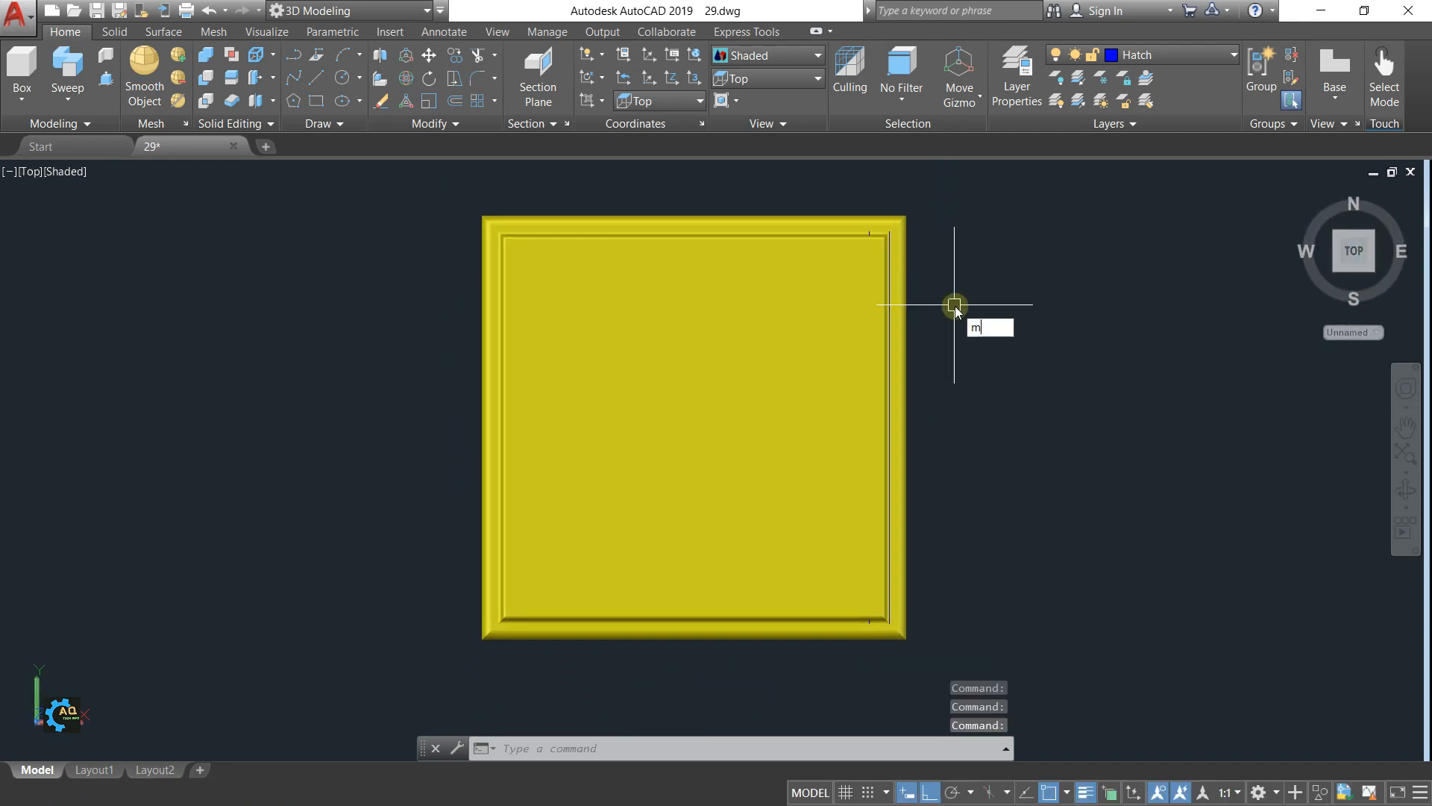
key("Return")
left_click(812, 180)
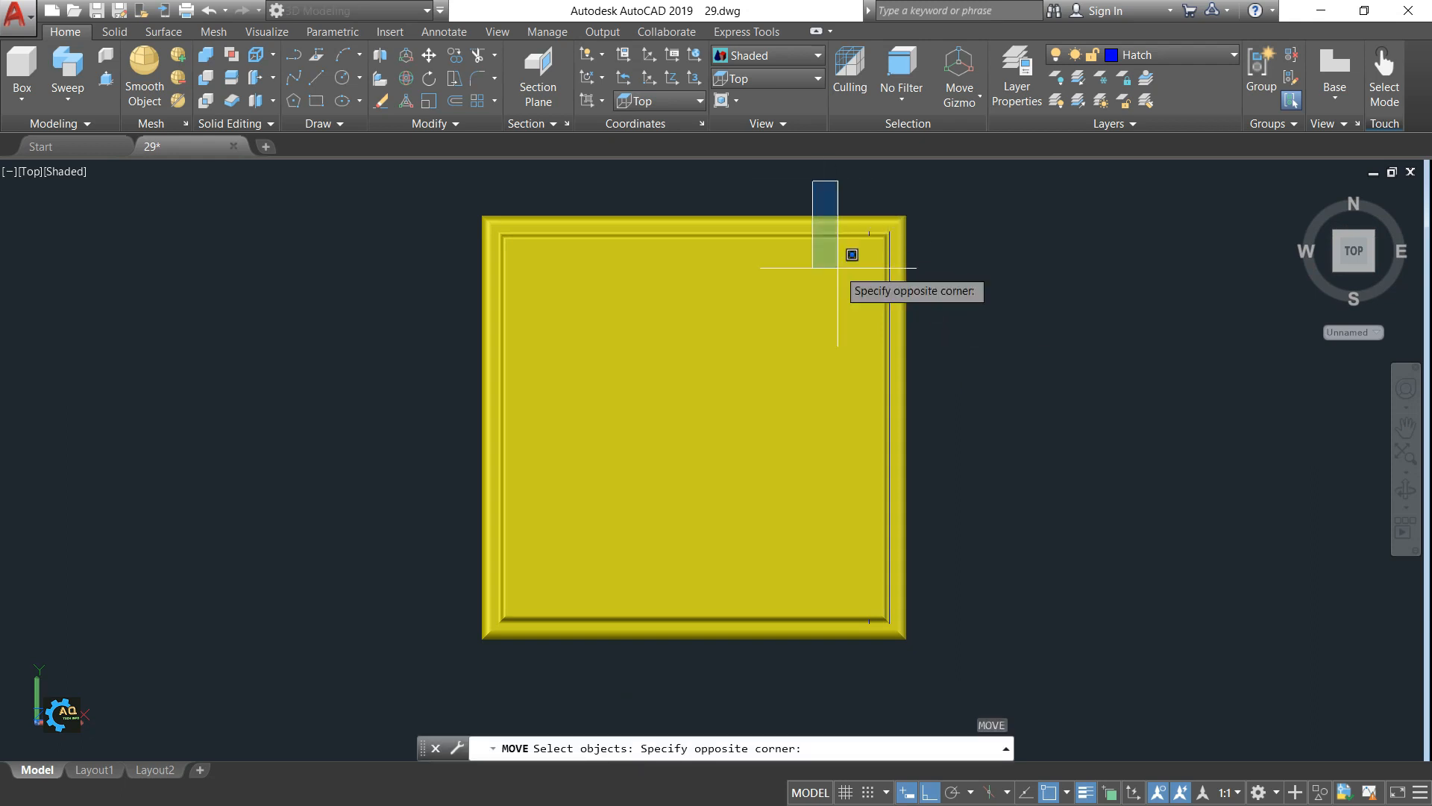
left_click(952, 631)
key("Return")
left_click(964, 561)
left_click(1181, 560)
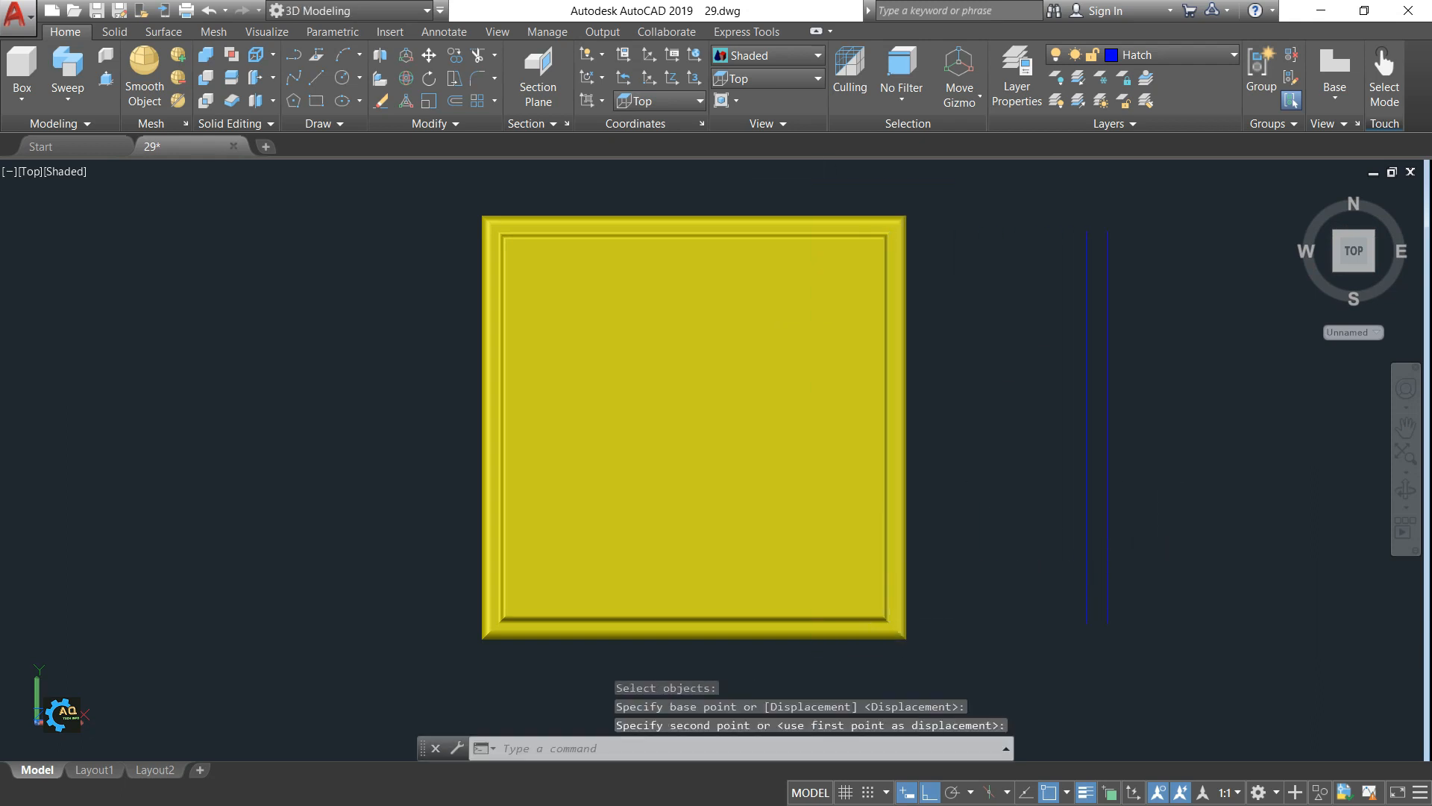
key("Escape")
Step: Move the two vertical lines farther to the right, leaving a wide gap beside the solid
middle_click_drag(1113, 478, 883, 470)
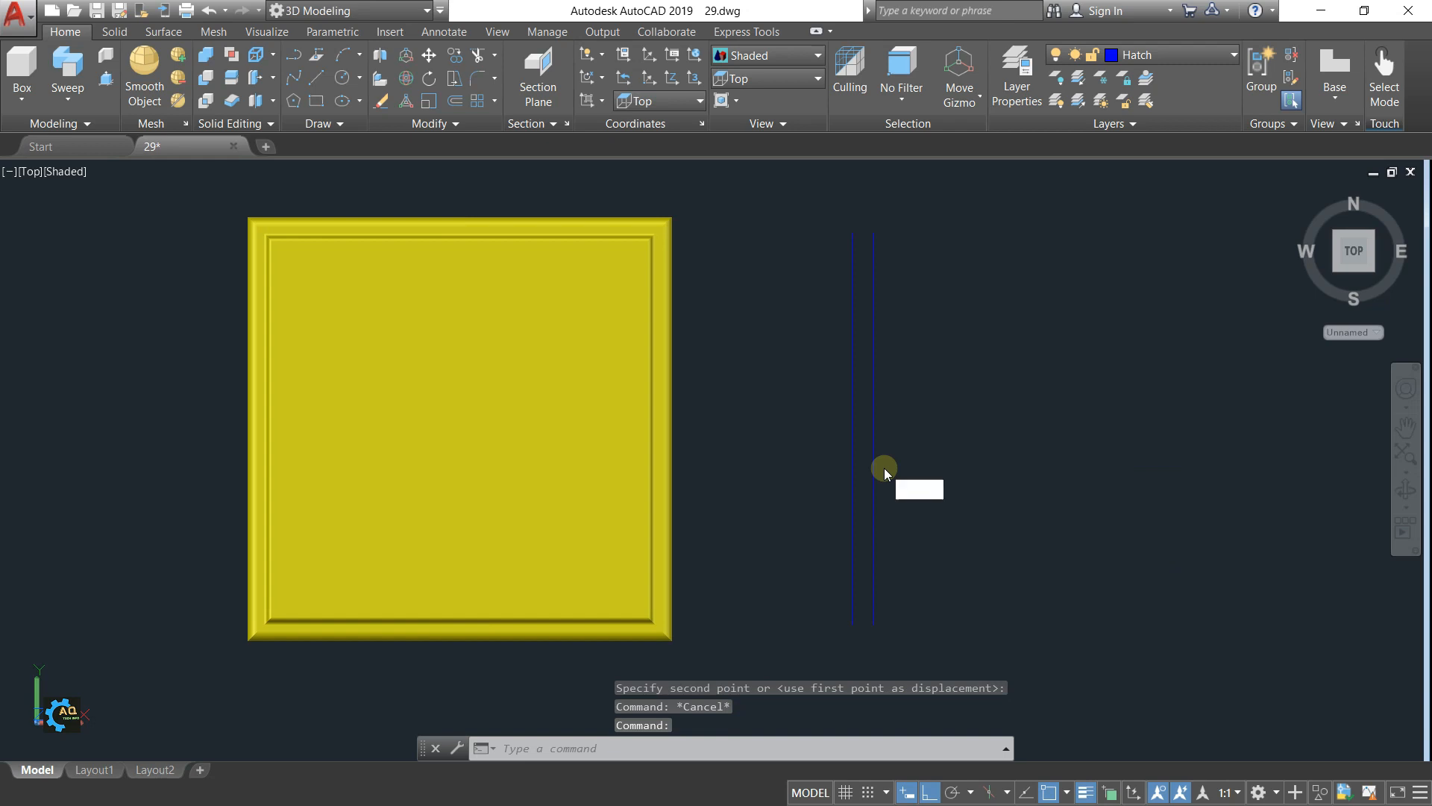
key("Return")
left_click(774, 200)
left_click(962, 640)
key("Return")
left_click(975, 569)
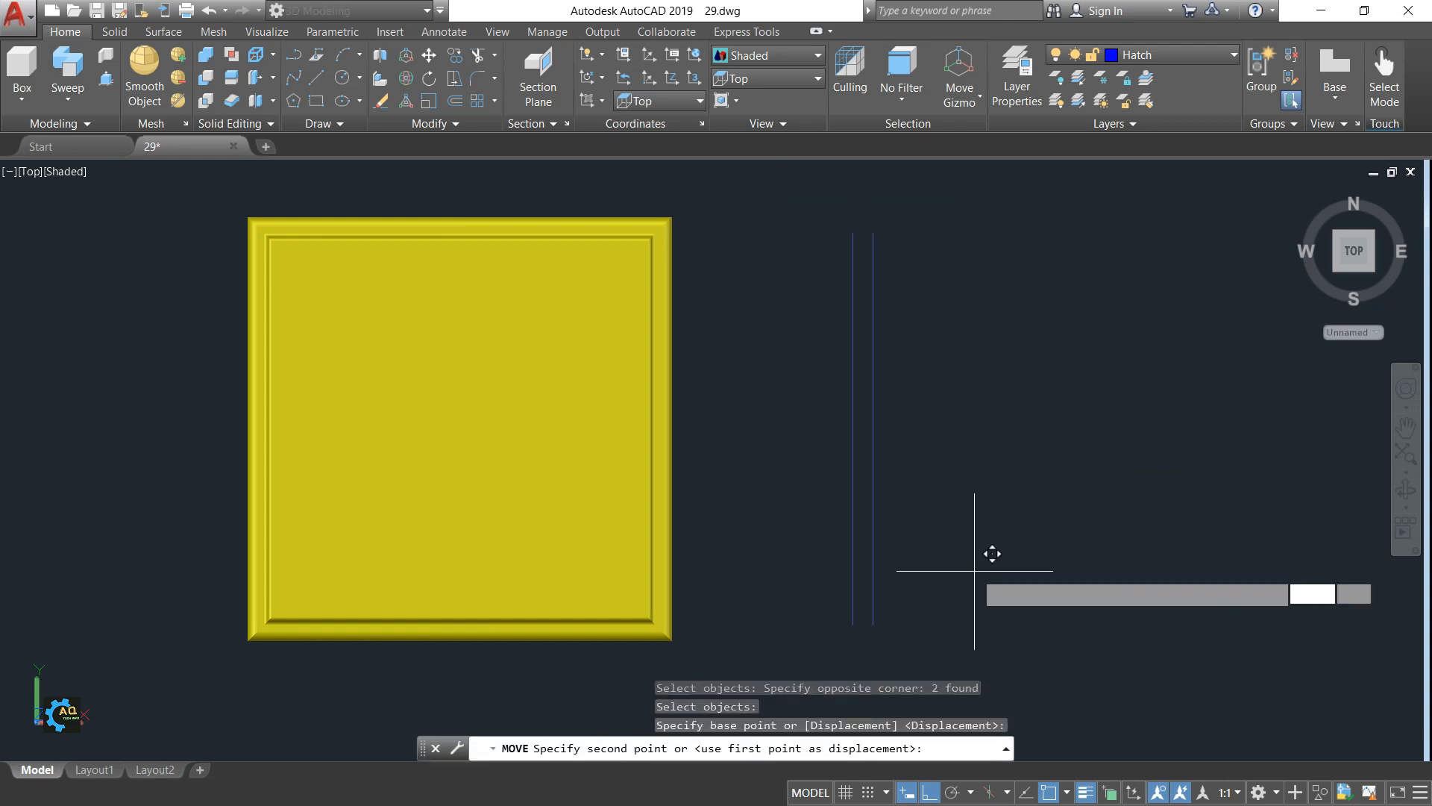
left_click(1323, 585)
key("Escape")
key("Escape")
middle_click_drag(1120, 527, 1058, 538)
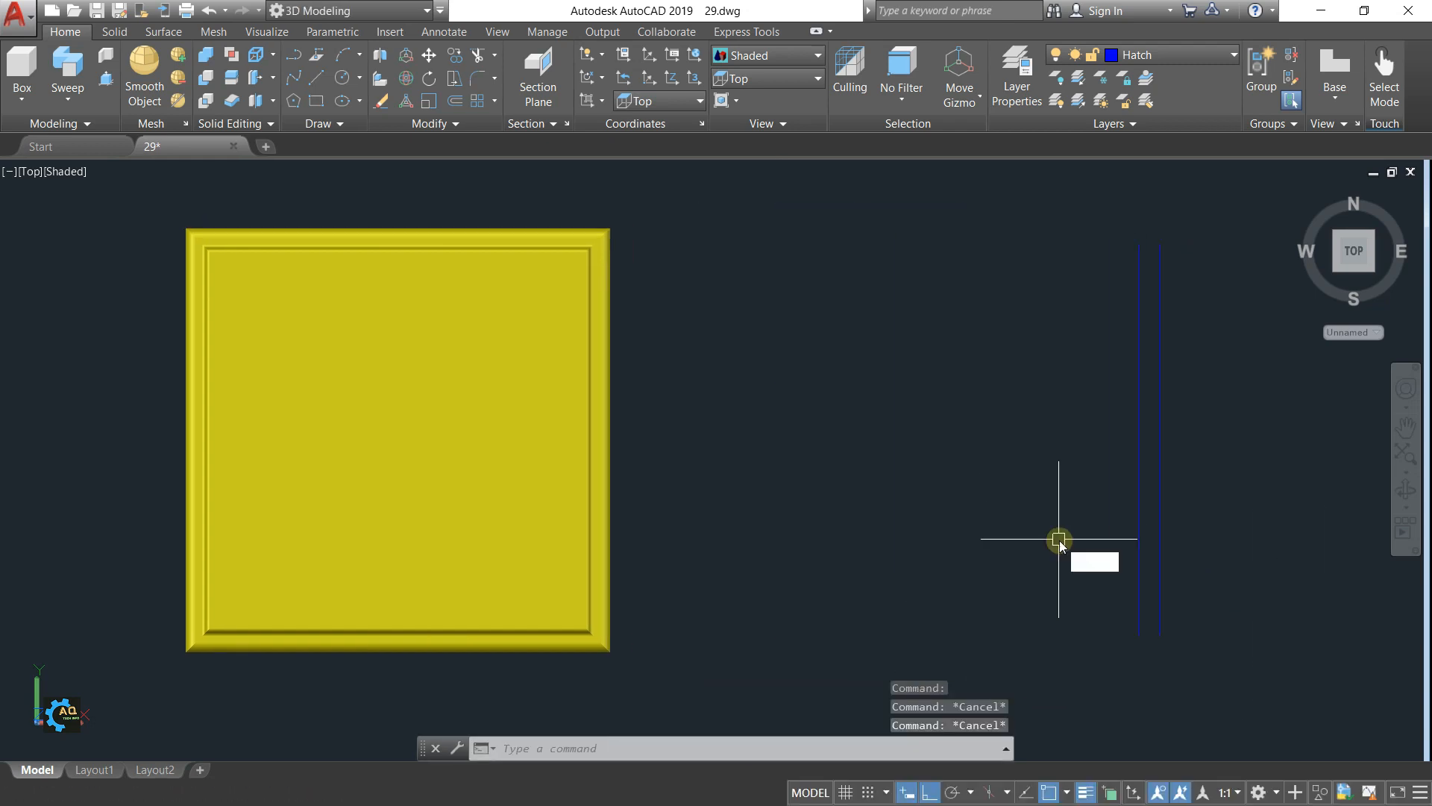
Step: From the outer vertical line's upper end, draw connected lines 100 left, 100 down, and horizontally back to that vertical line
type("l")
key("Return")
left_click(1160, 243)
type("100")
key("Return")
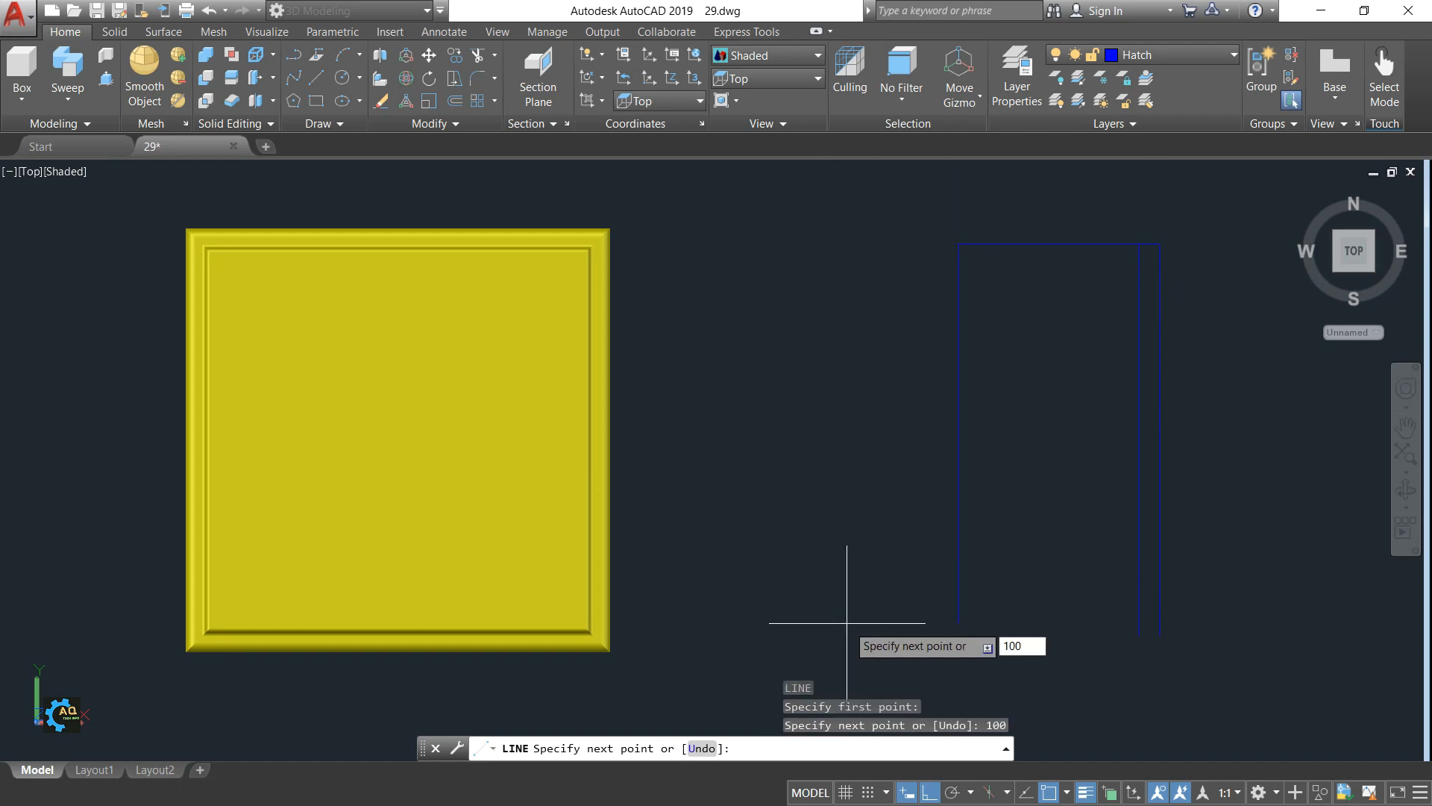
type("100")
key("Return")
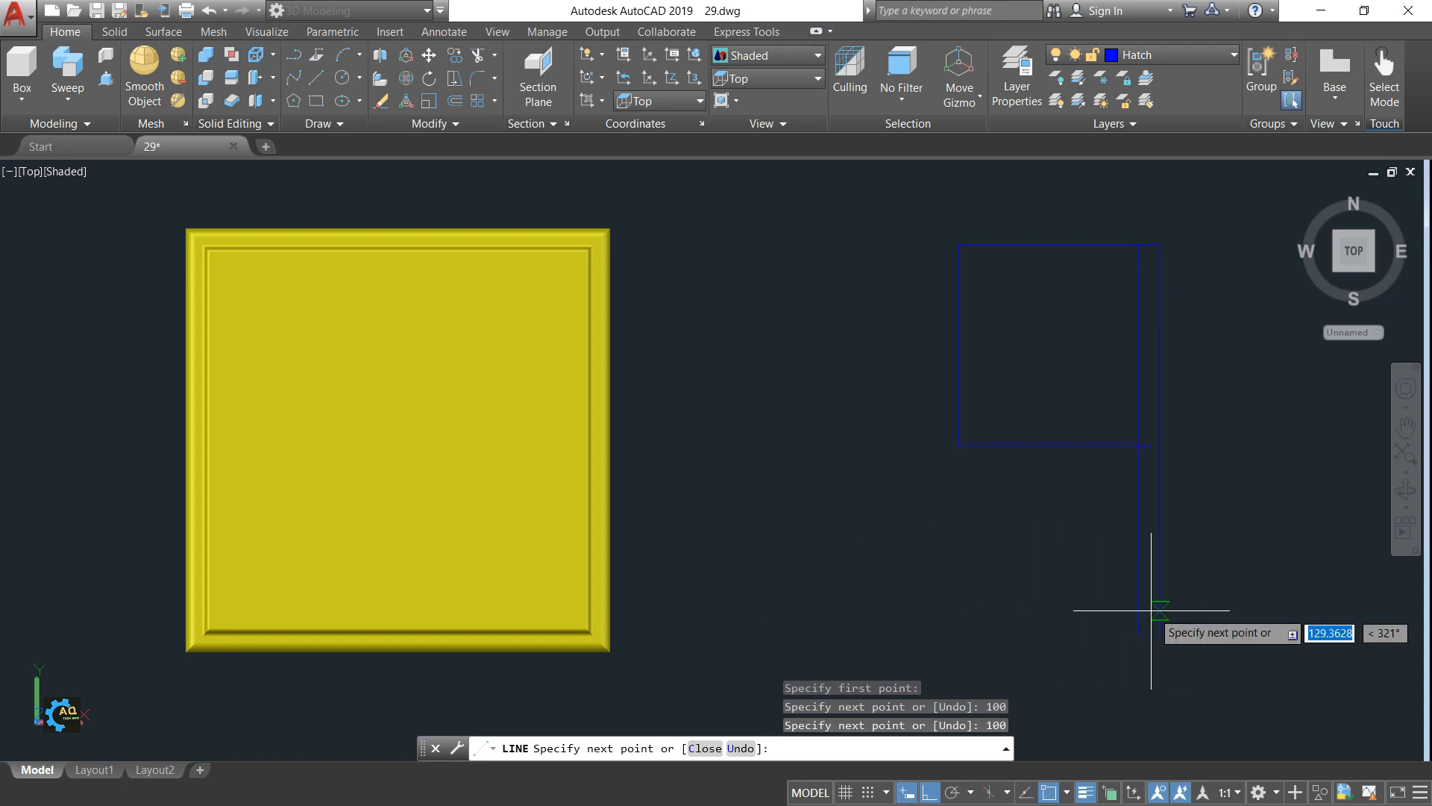
mouse_move(1217, 482)
middle_mouse_down()
mouse_move(1159, 510)
mouse_move(1184, 457)
middle_mouse_up()
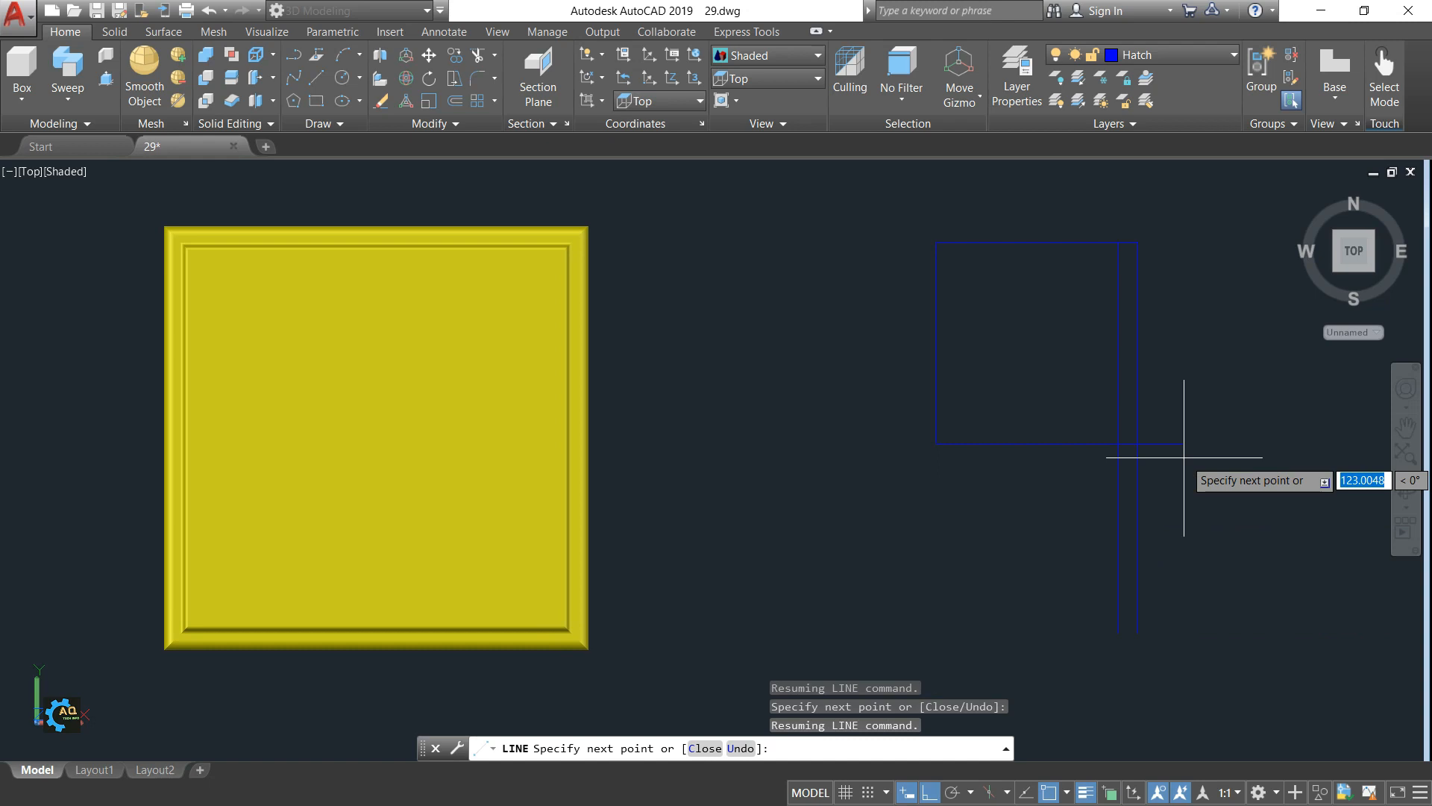
middle_click_drag(1184, 457, 1165, 470)
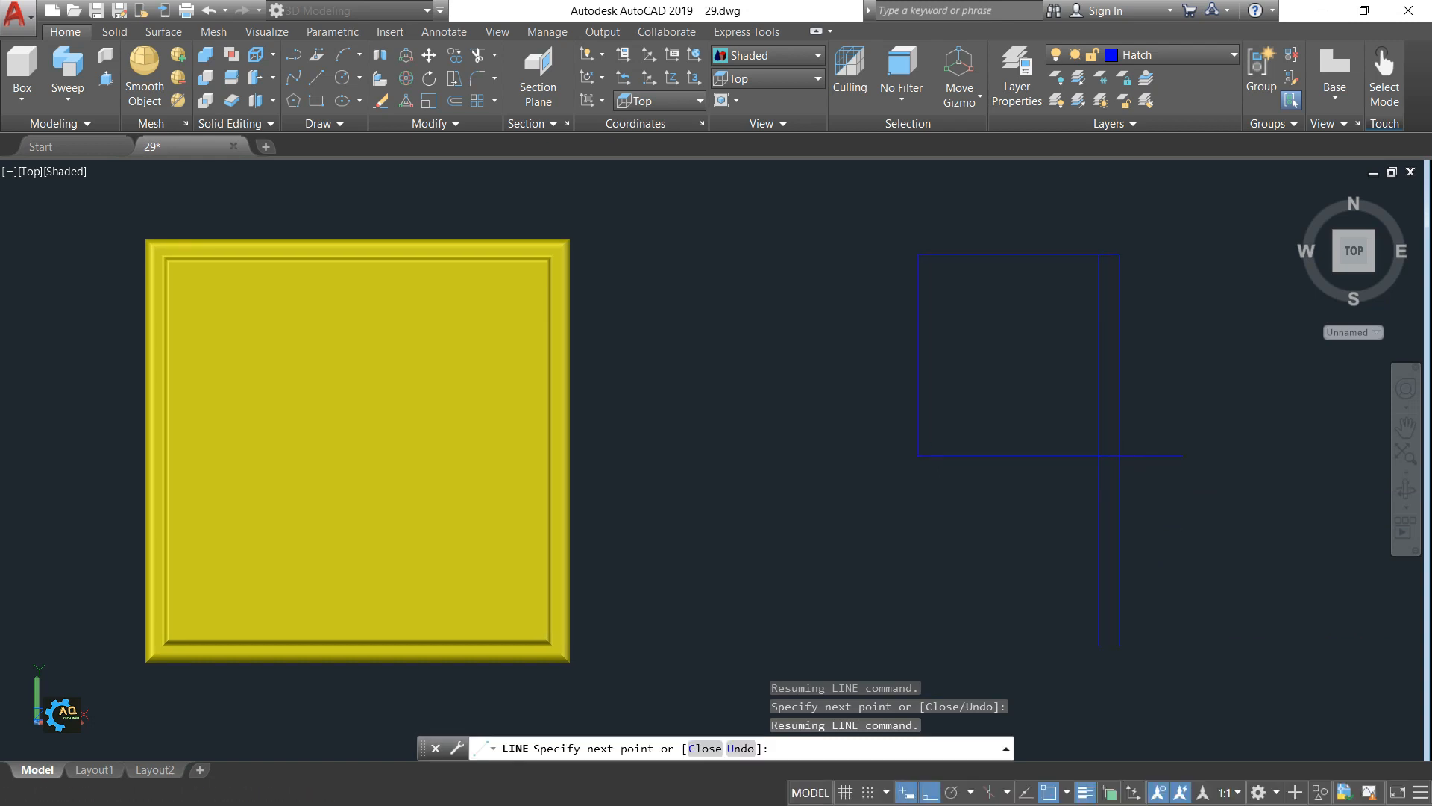
mouse_move(1224, 496)
middle_mouse_down()
mouse_move(1189, 508)
mouse_move(1235, 478)
middle_mouse_up()
key("Escape")
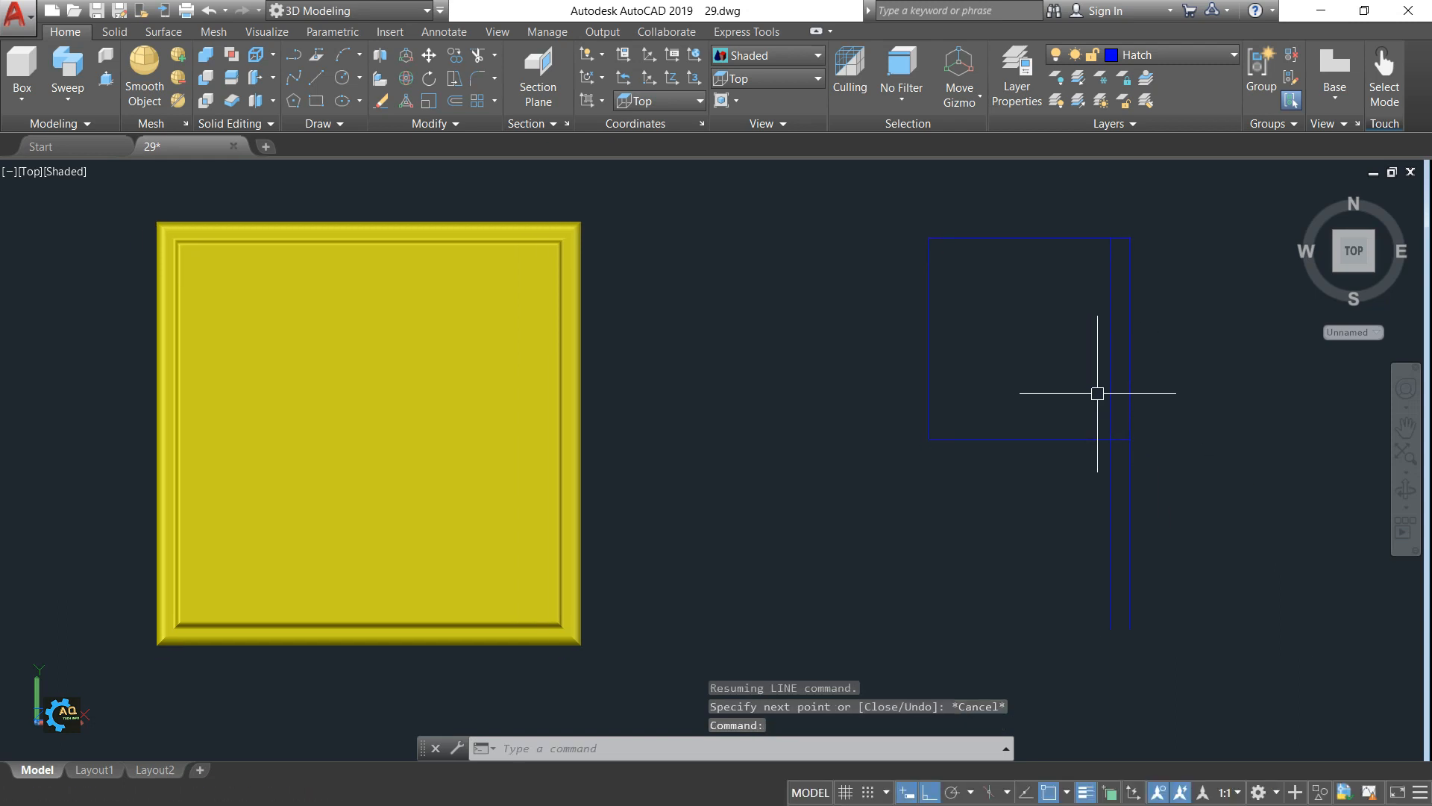
Step: Delete all the construction lines beside the solid, including both vertical lines
middle_click_drag(1197, 334, 1119, 390)
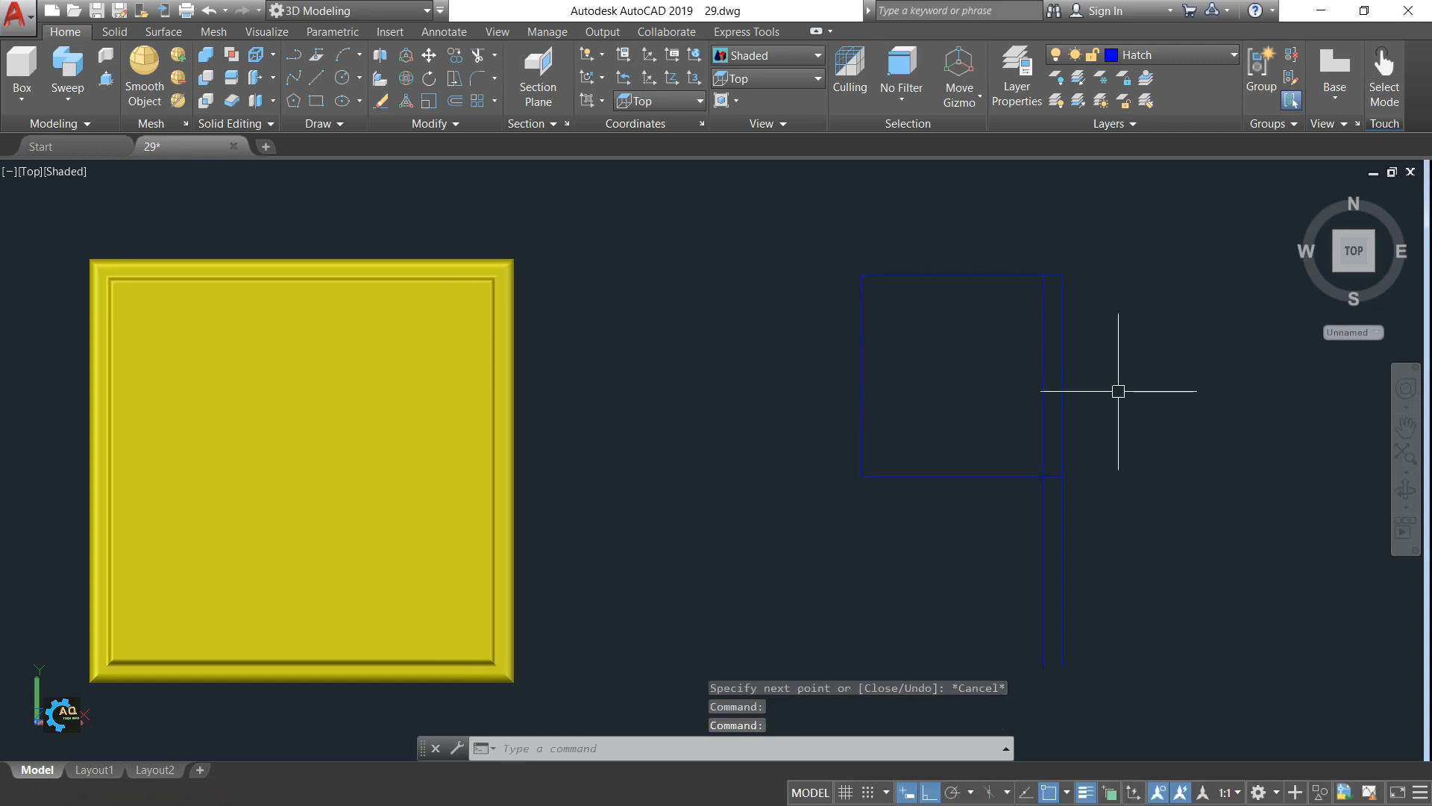
left_click(1071, 262)
left_click(857, 522)
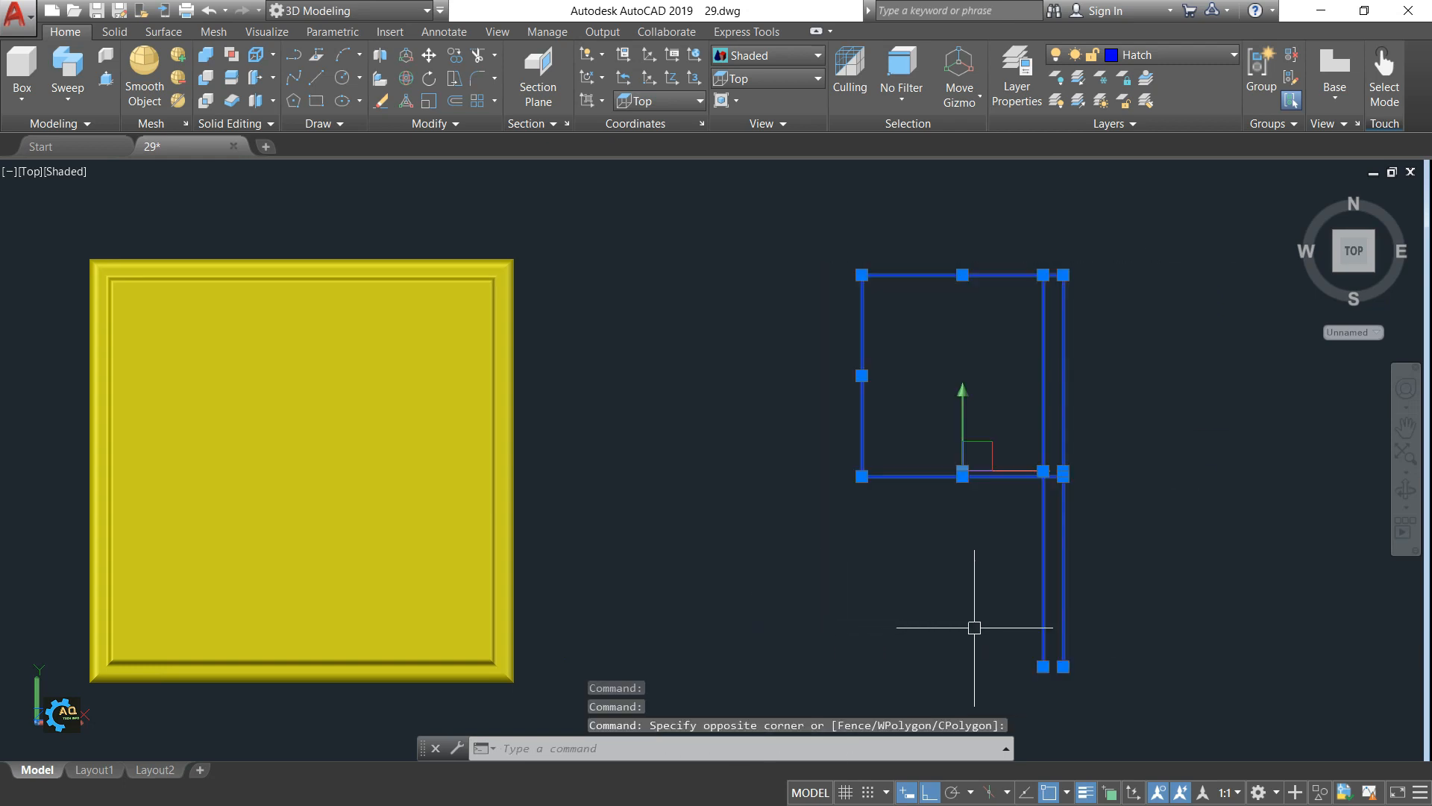
key("Delete")
Step: Draw four connected lines around the outer edge of the solid's inner border, closing them at the starting corner
mouse_move(975, 607)
middle_mouse_down()
mouse_move(1094, 480)
mouse_move(969, 396)
mouse_move(985, 431)
middle_mouse_up()
type("l")
key("Return")
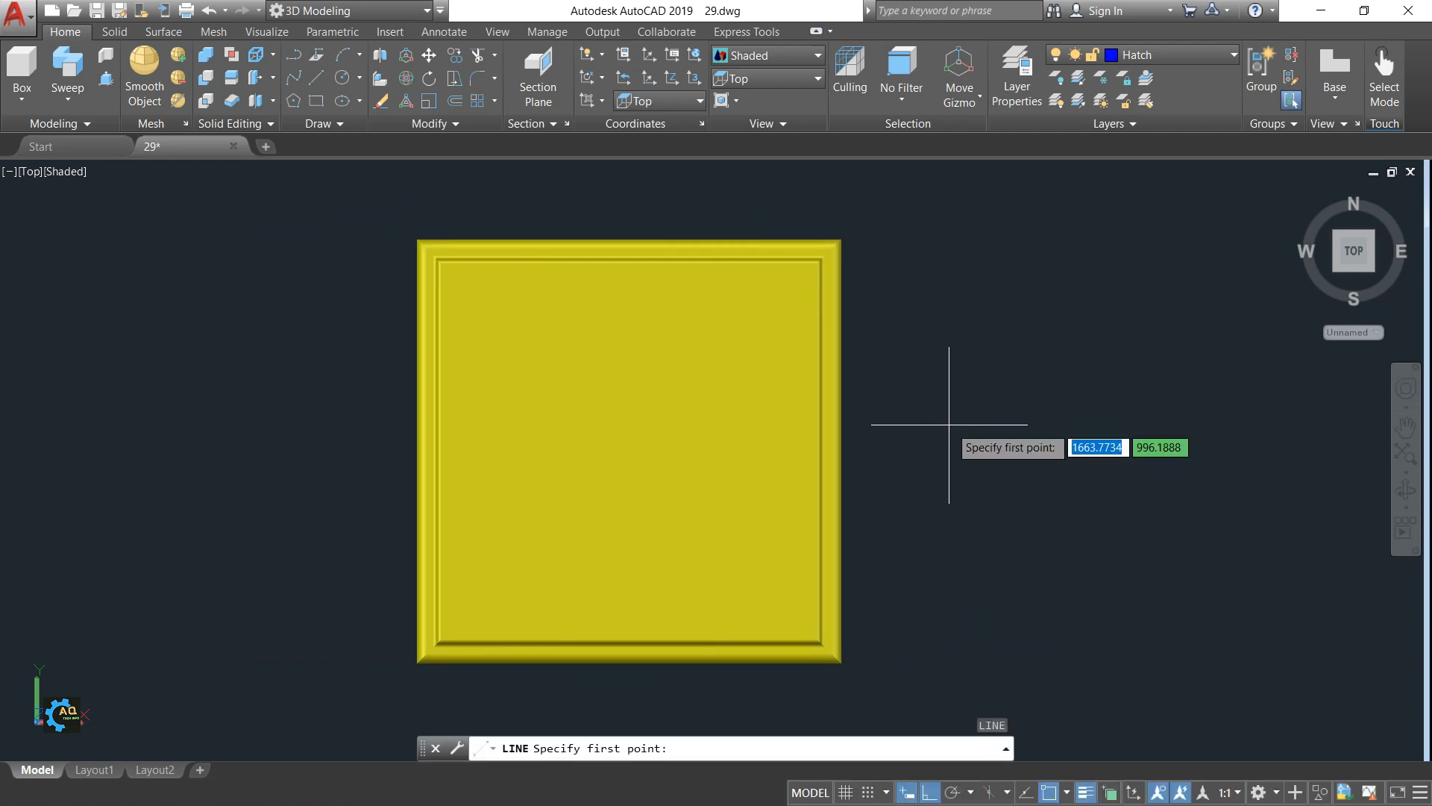
left_click(432, 255)
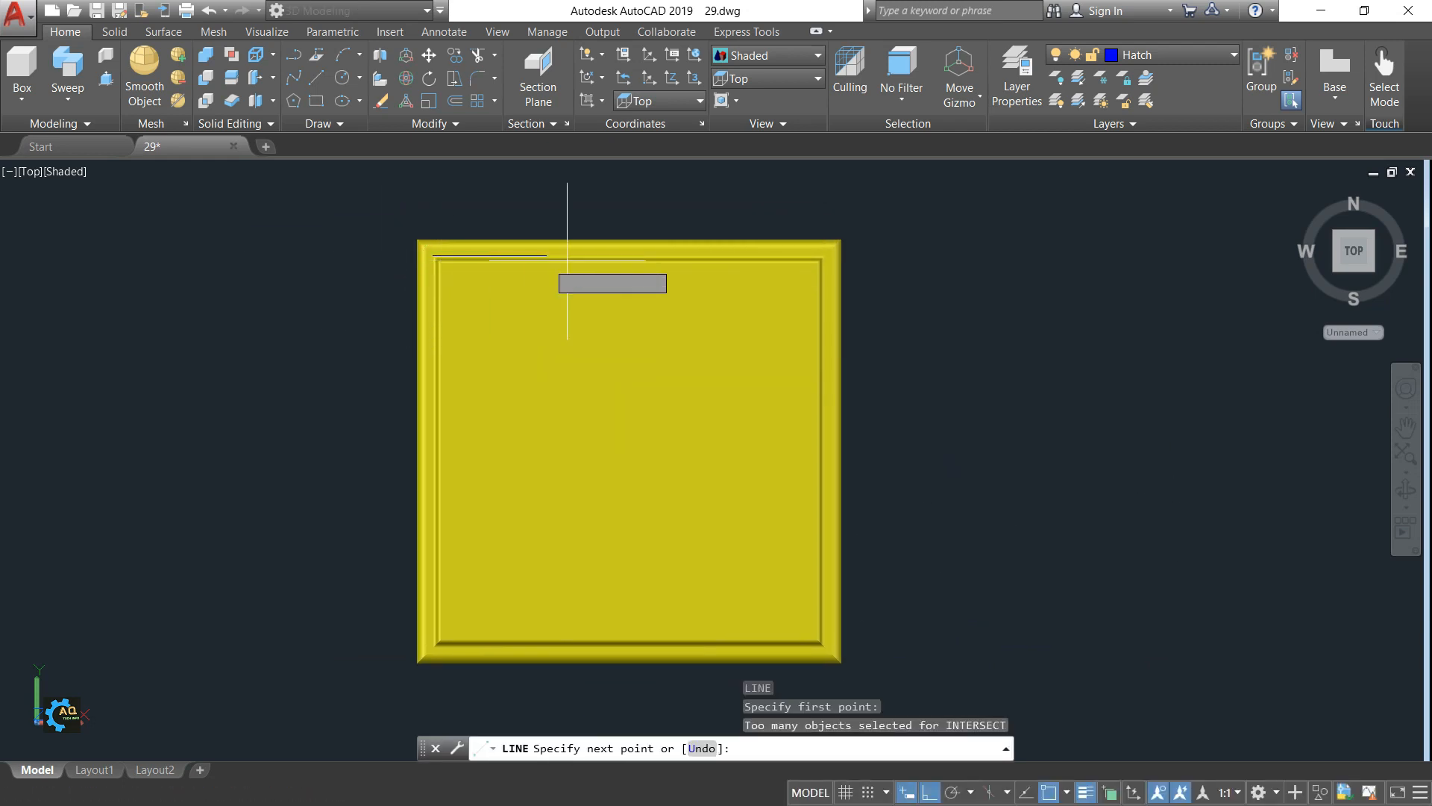
left_click(824, 256)
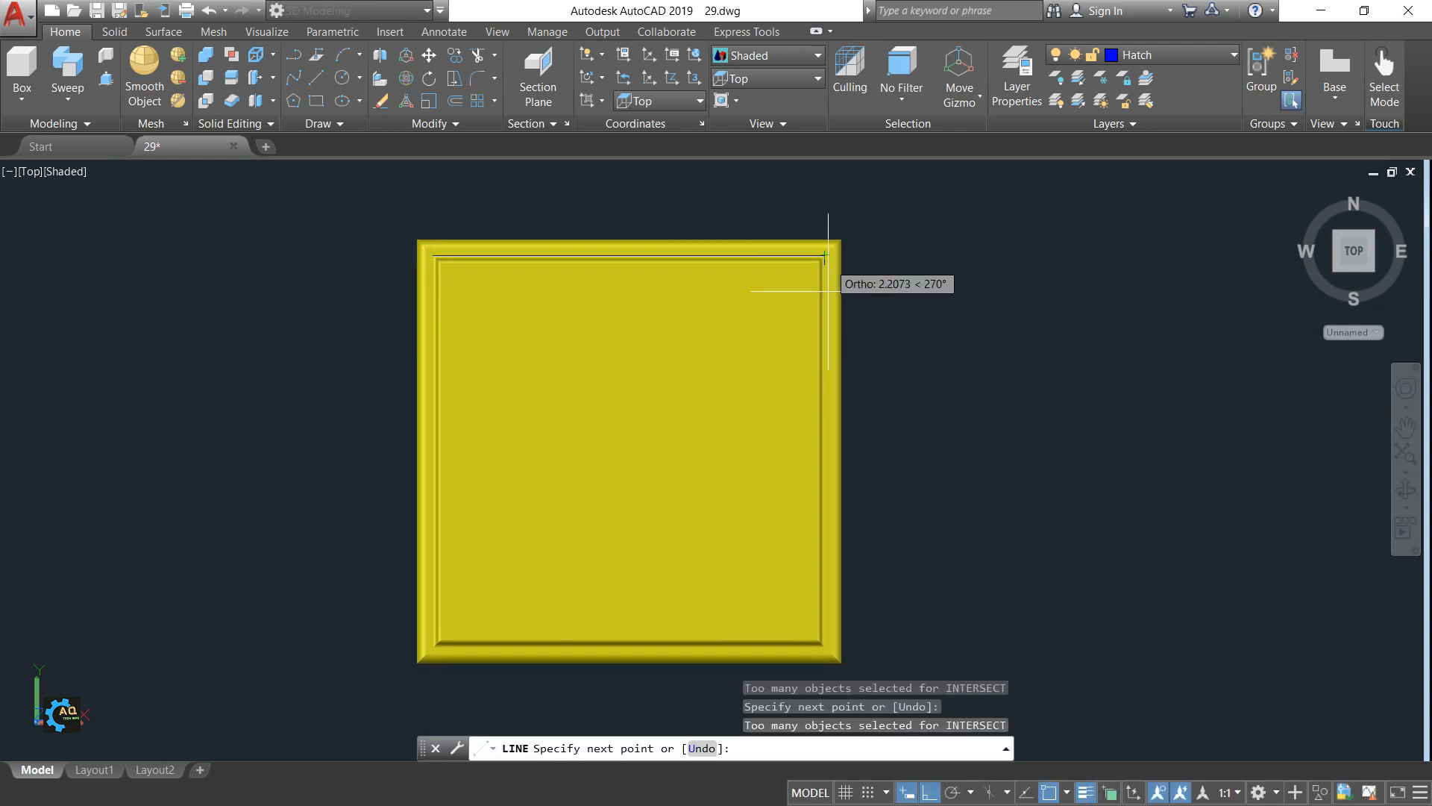
scroll(822, 636, "up", 3)
left_click(823, 639)
scroll(823, 641, "down", 5)
scroll(345, 627, "up", 4)
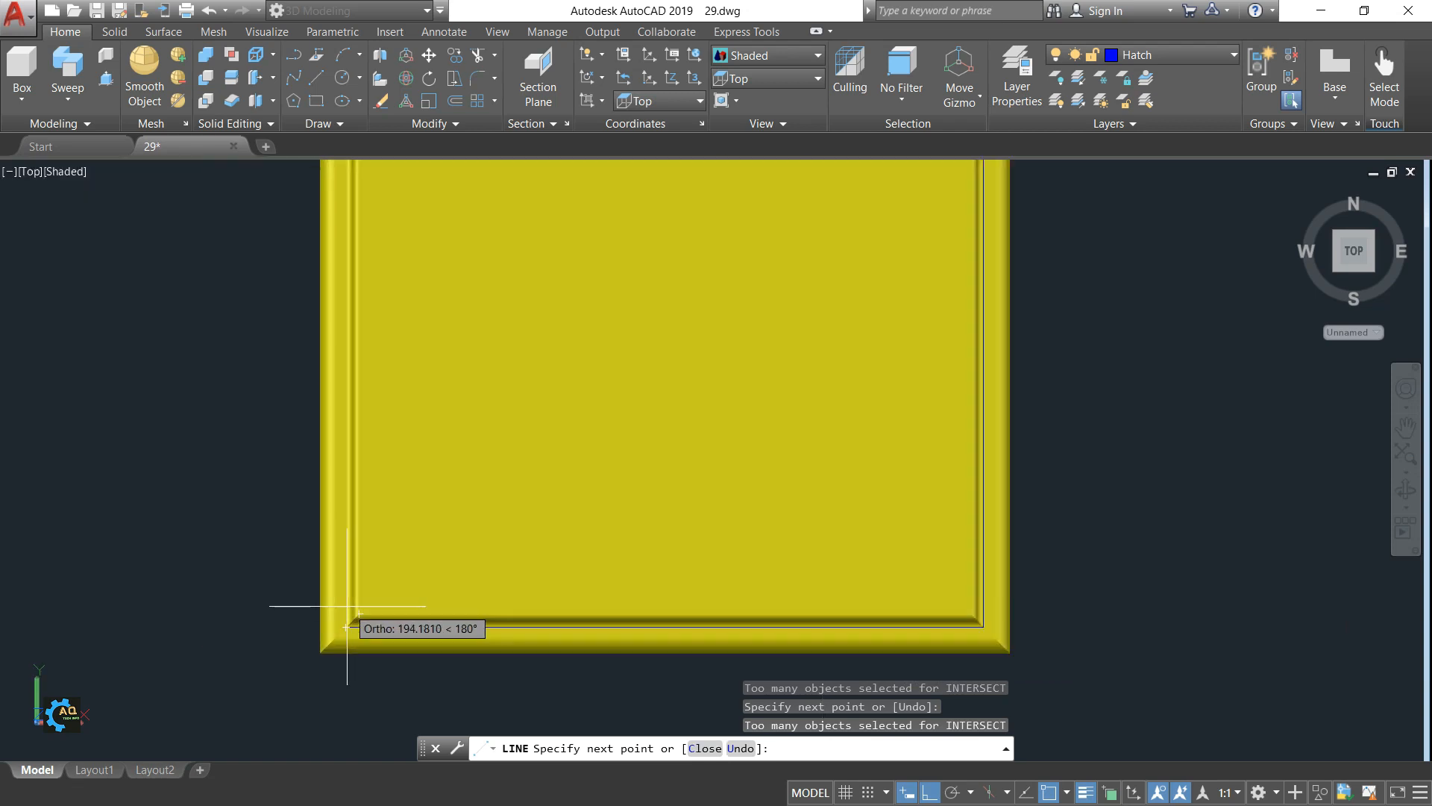
middle_click_drag(357, 393, 384, 569)
middle_click_drag(365, 328, 365, 463)
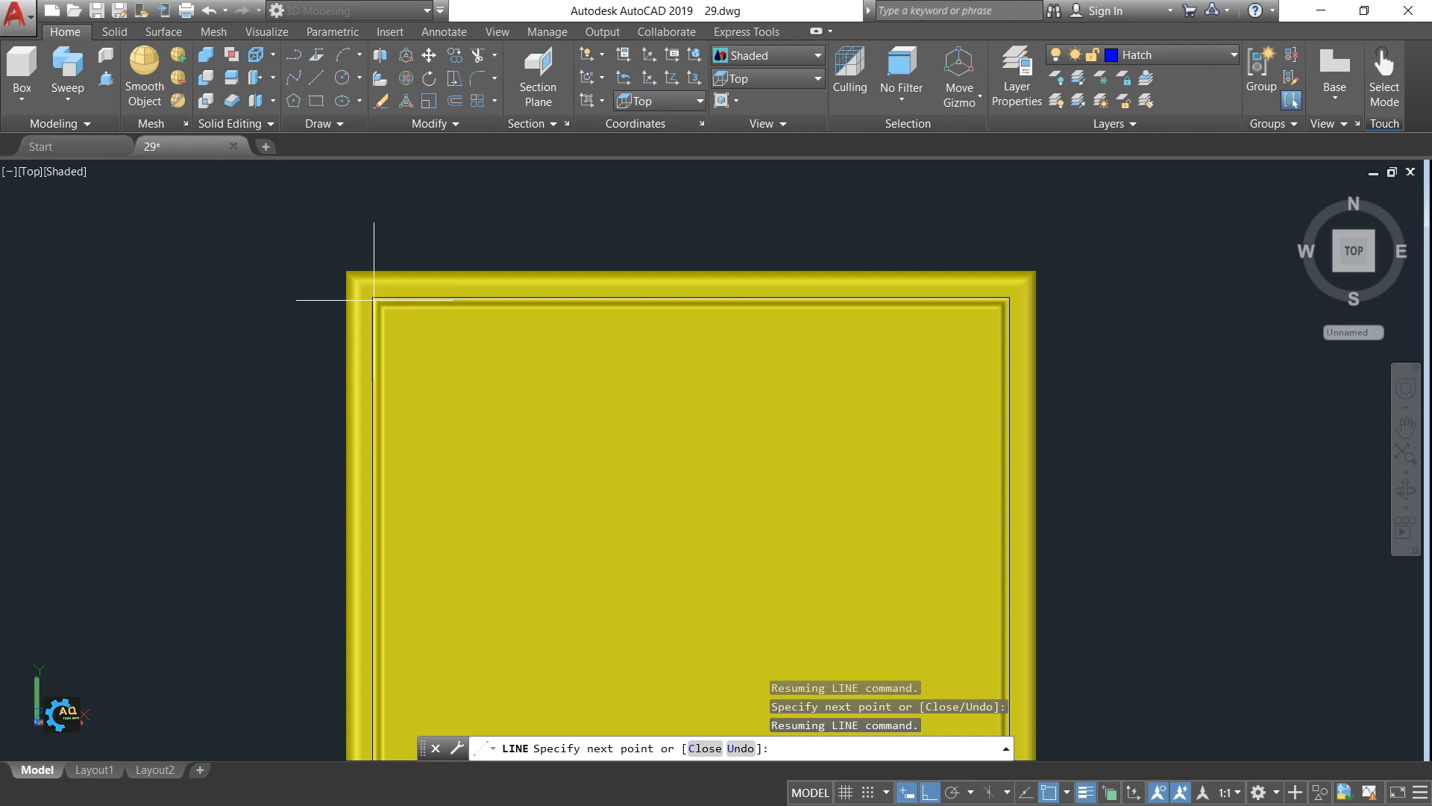
key("Escape")
scroll(541, 329, "down", 2)
middle_click_drag(540, 329, 557, 295)
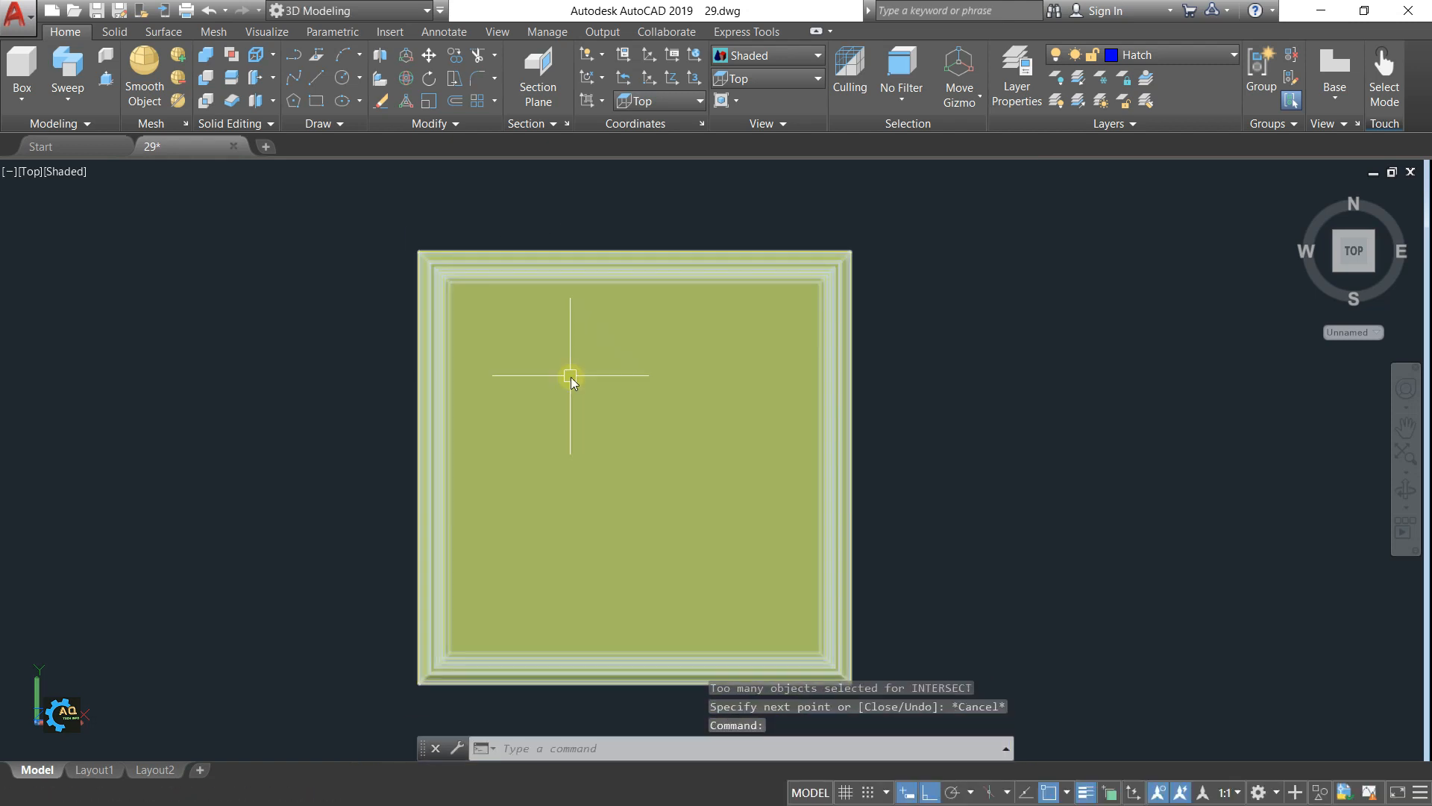
Step: Move the yellow solid horizontally to the left, clear of the four border lines
type("m")
key("Return")
left_click(623, 374)
key("Return")
left_click(970, 412)
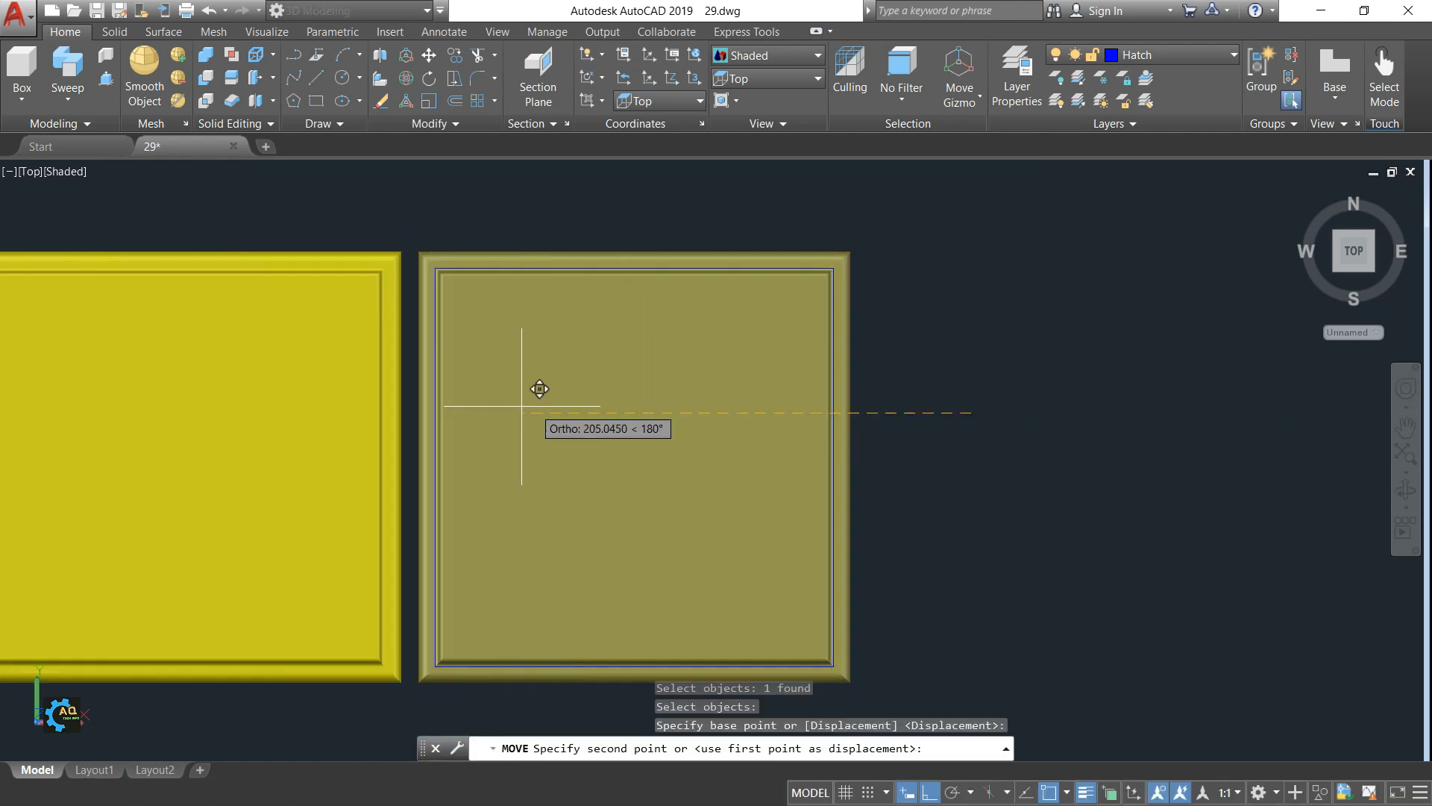
key("Escape")
middle_click_drag(422, 392, 676, 365)
scroll(676, 365, "down", 2)
scroll(676, 363, "up", 2)
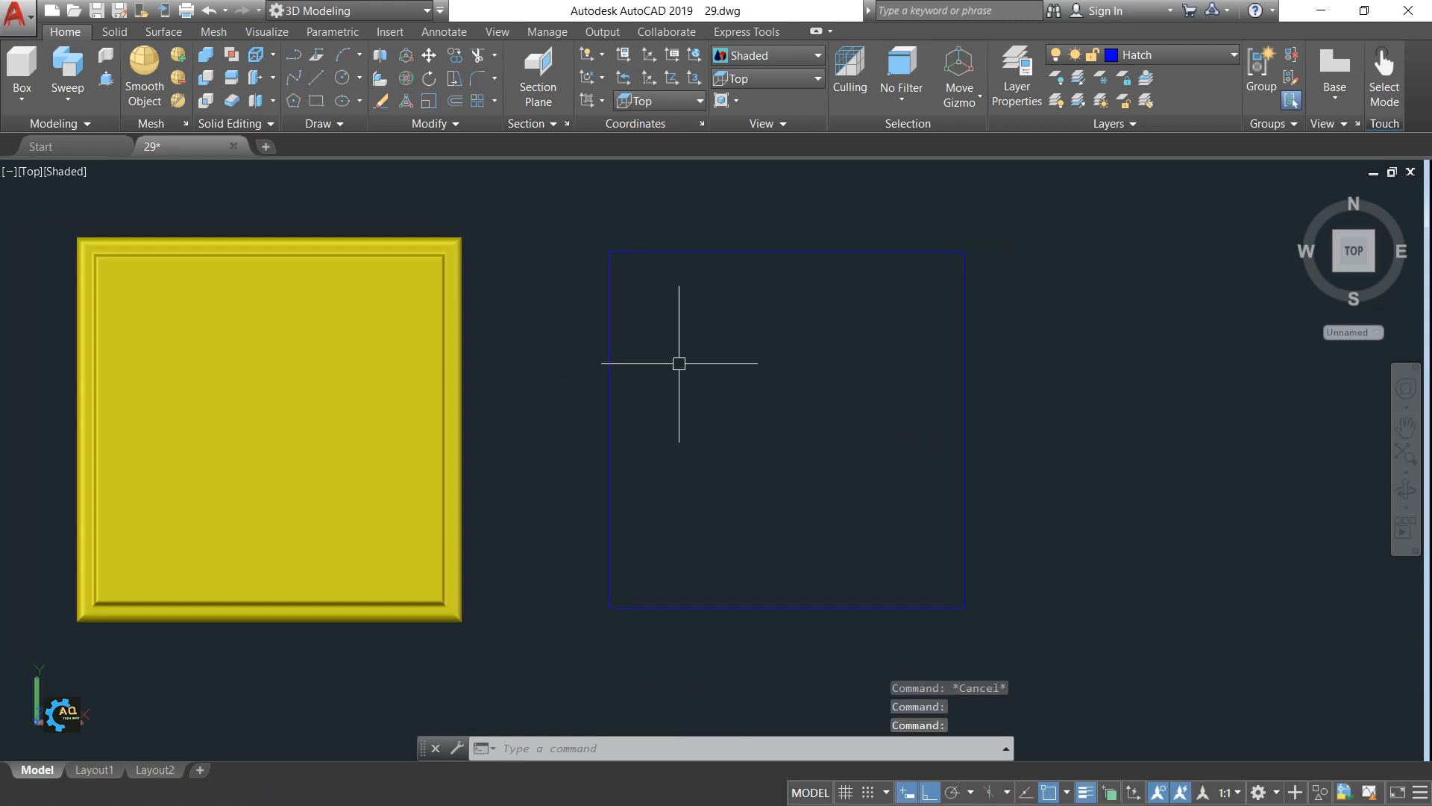
middle_click_drag(727, 382, 719, 393)
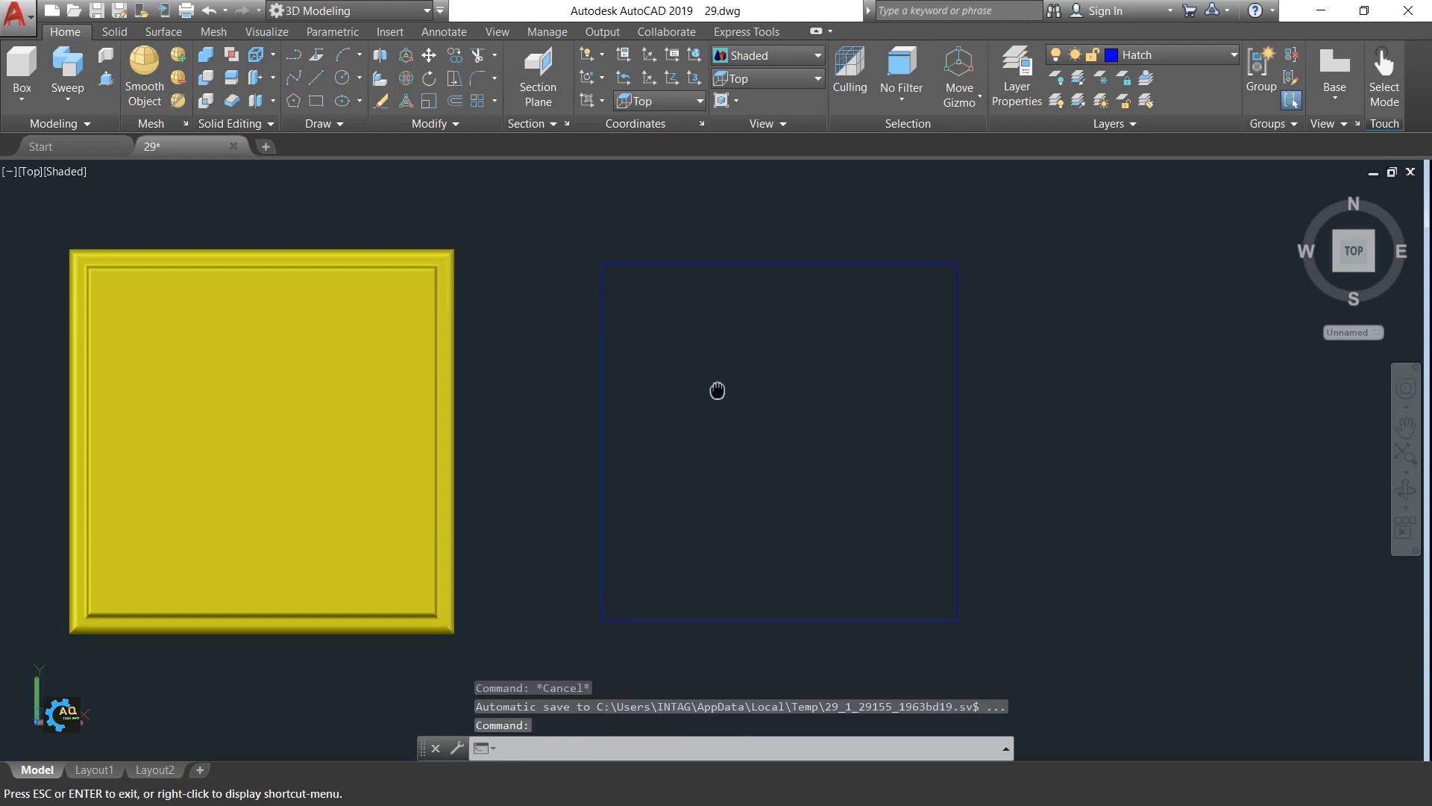
Step: Join the four border lines into a single polyline
left_click(1131, 258)
left_click(573, 621)
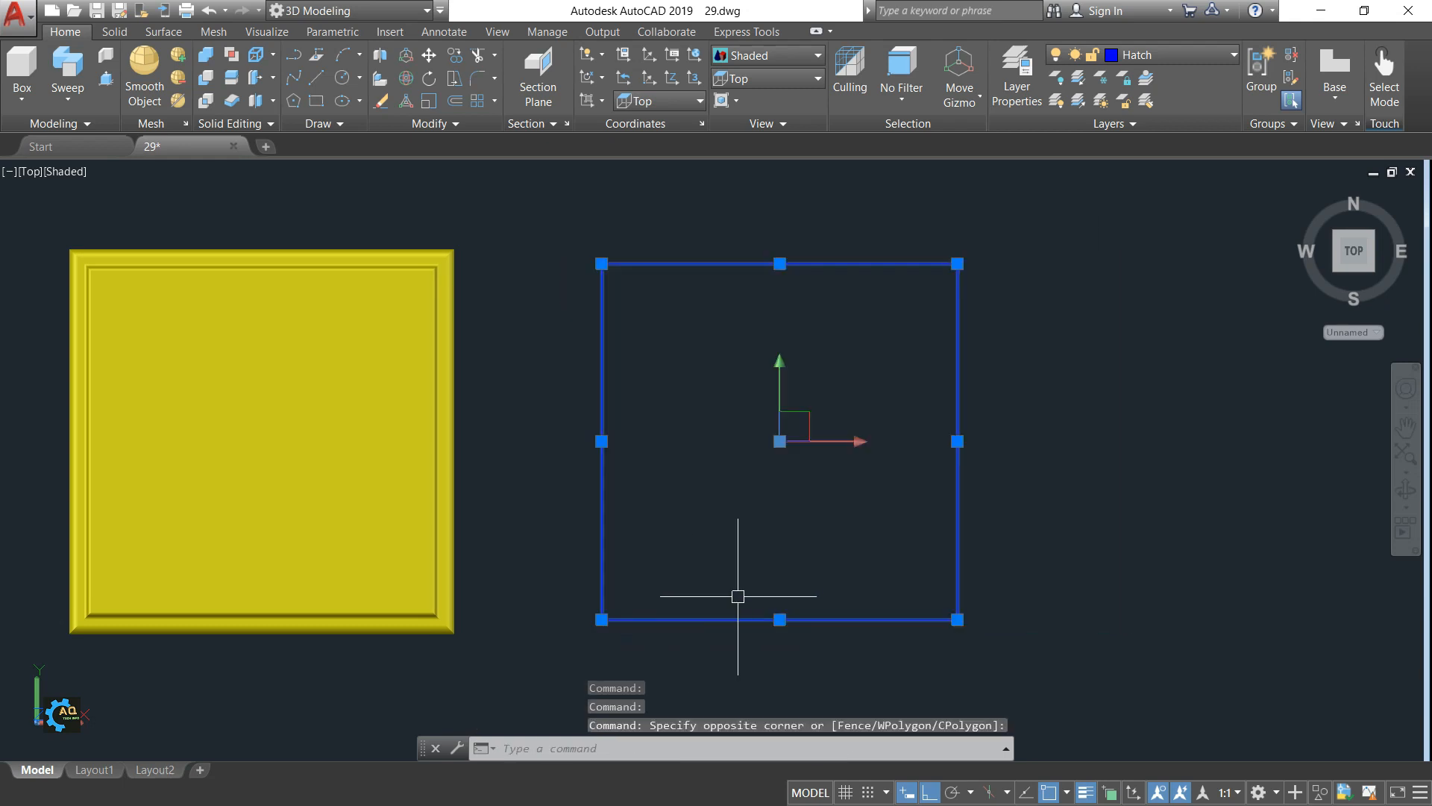
type("j")
key("Return")
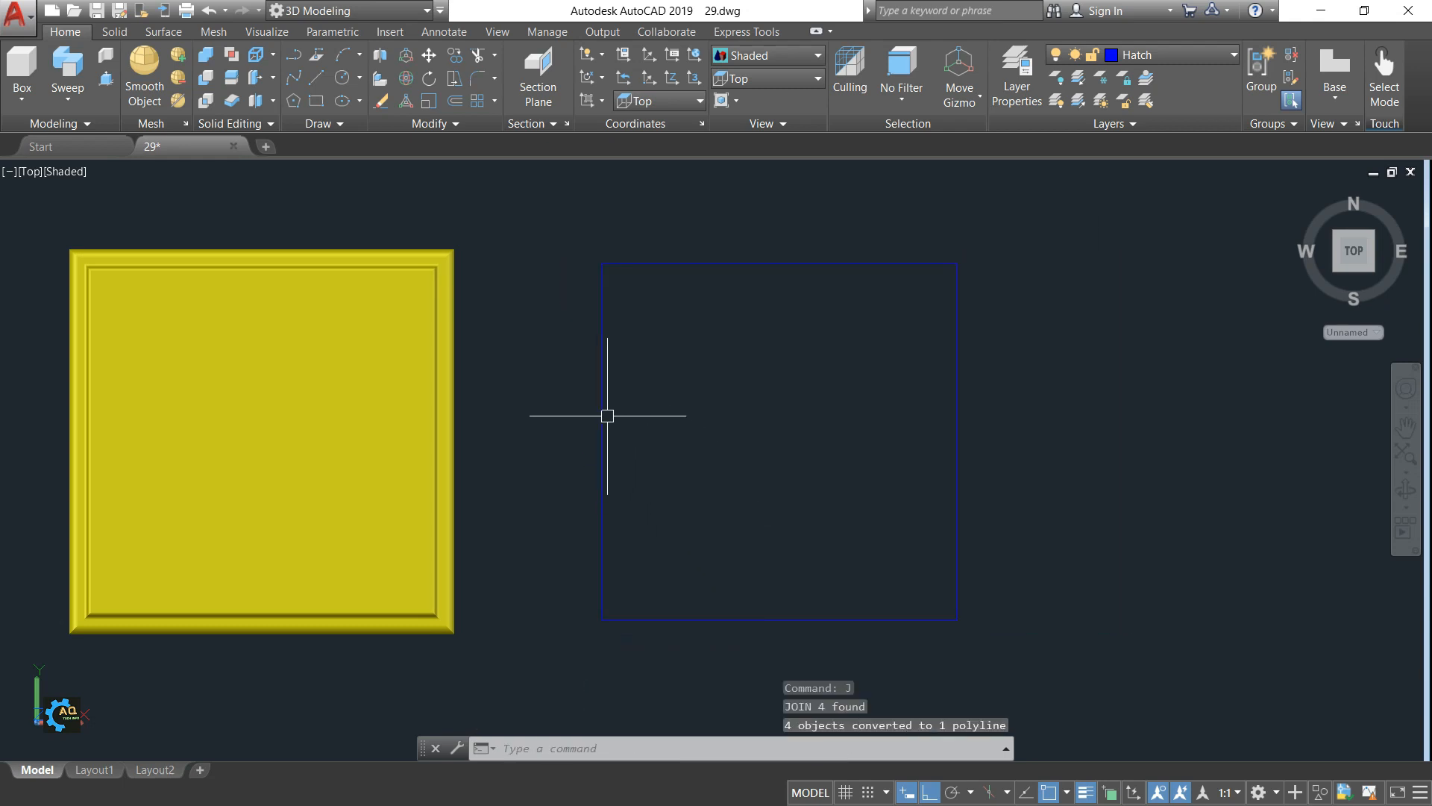
key("Escape")
middle_click_drag(725, 450, 669, 455)
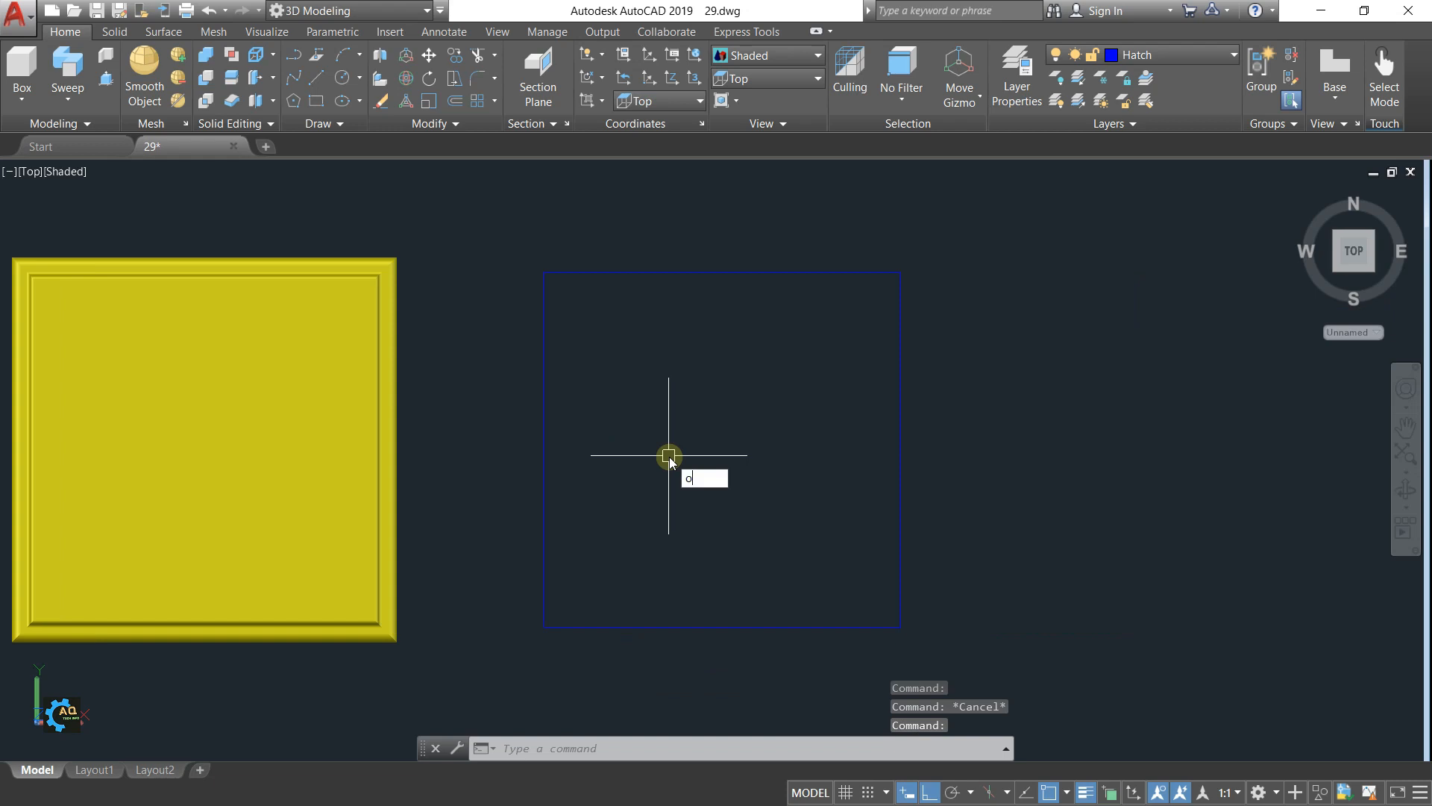
type("o")
key("Return")
key("Return")
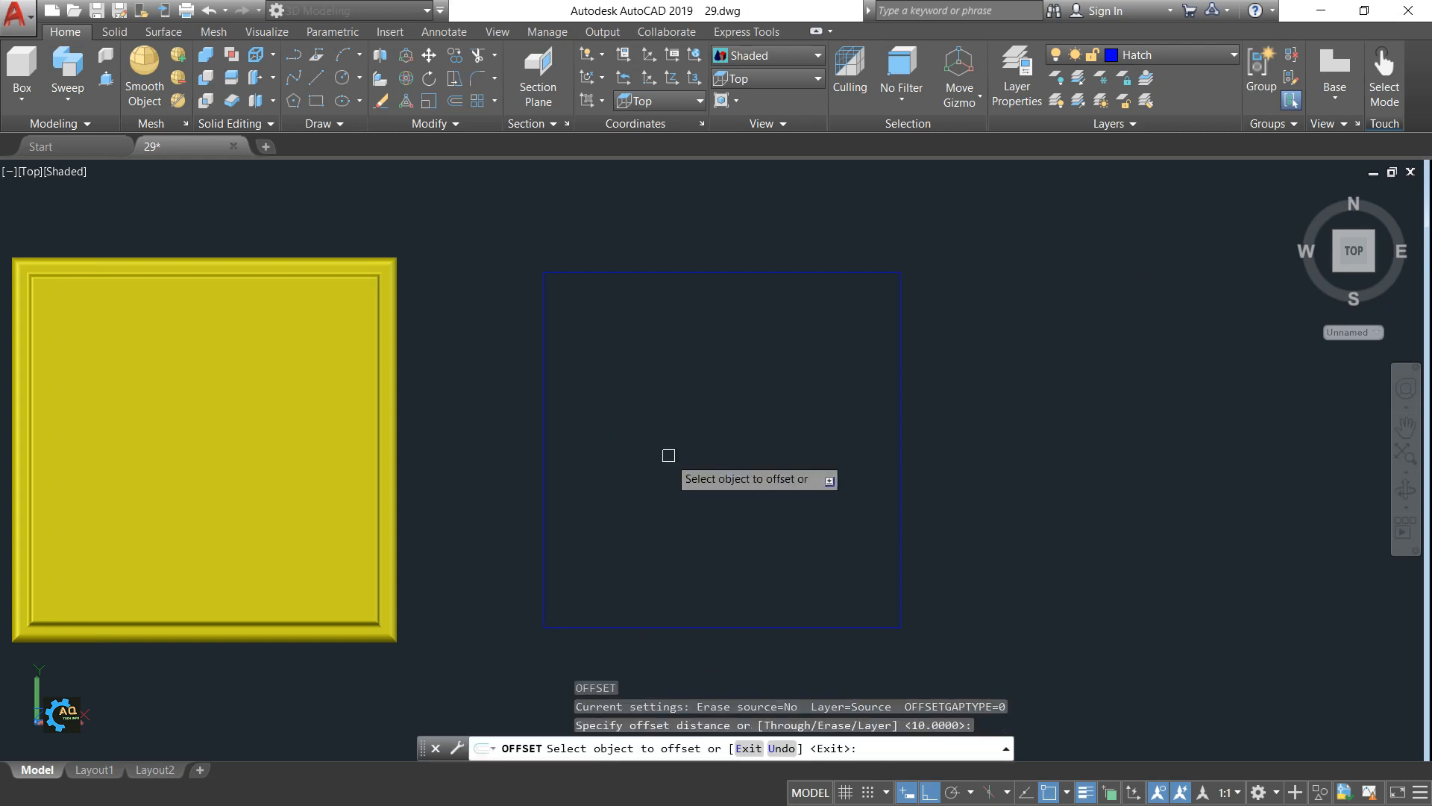
left_click(544, 426)
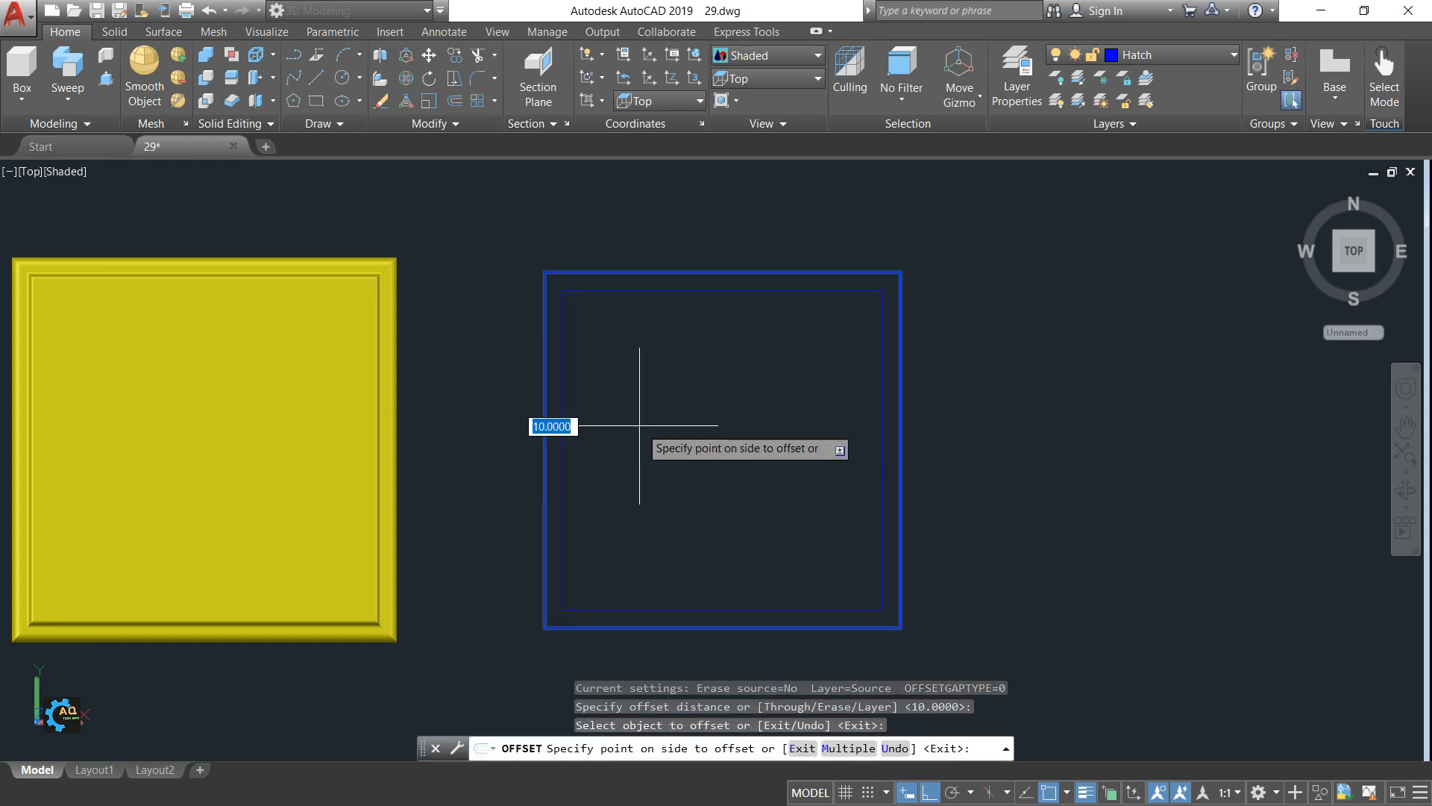
key("Escape")
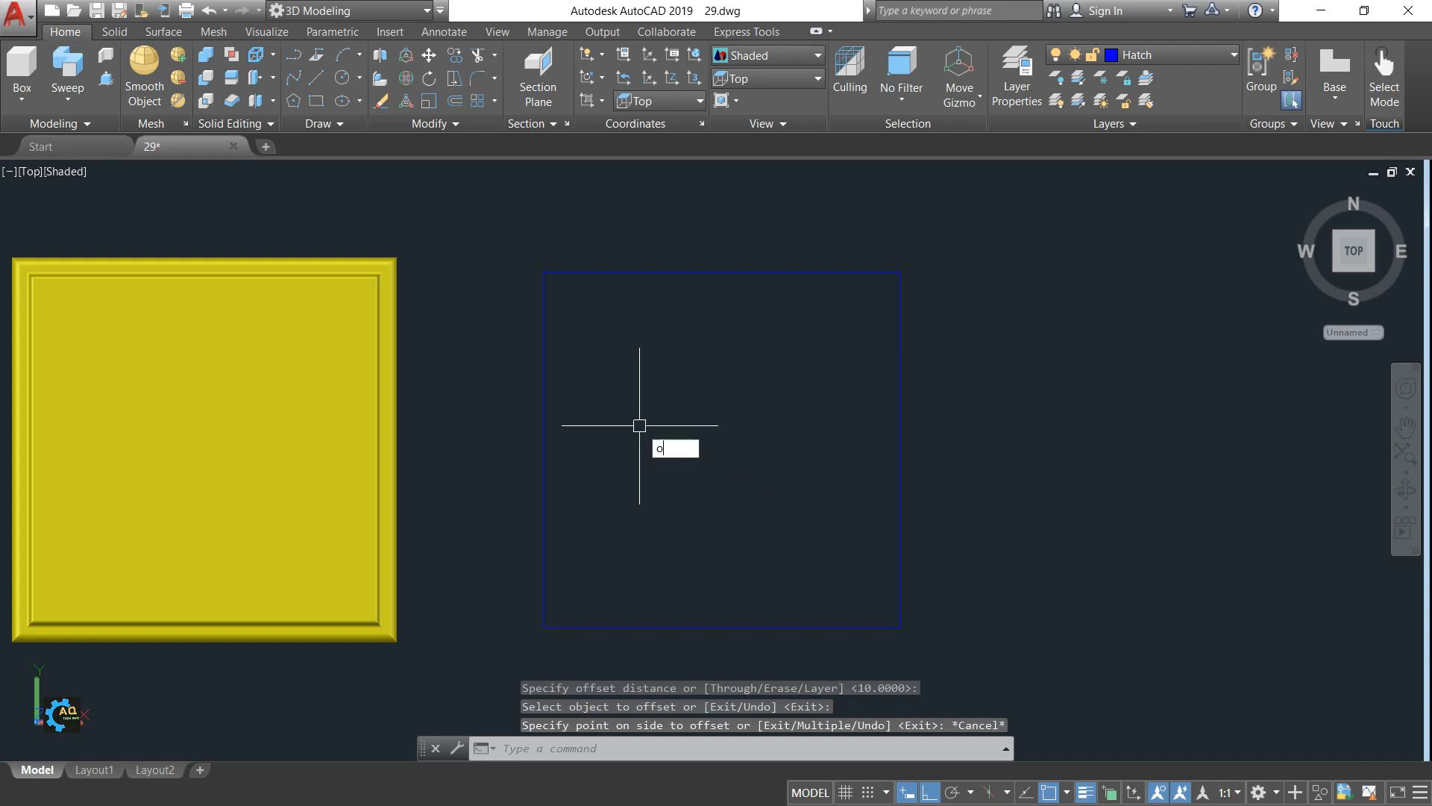
Step: Offset the square polyline 20 inward and delete the original outer square
key("Return")
key("Return")
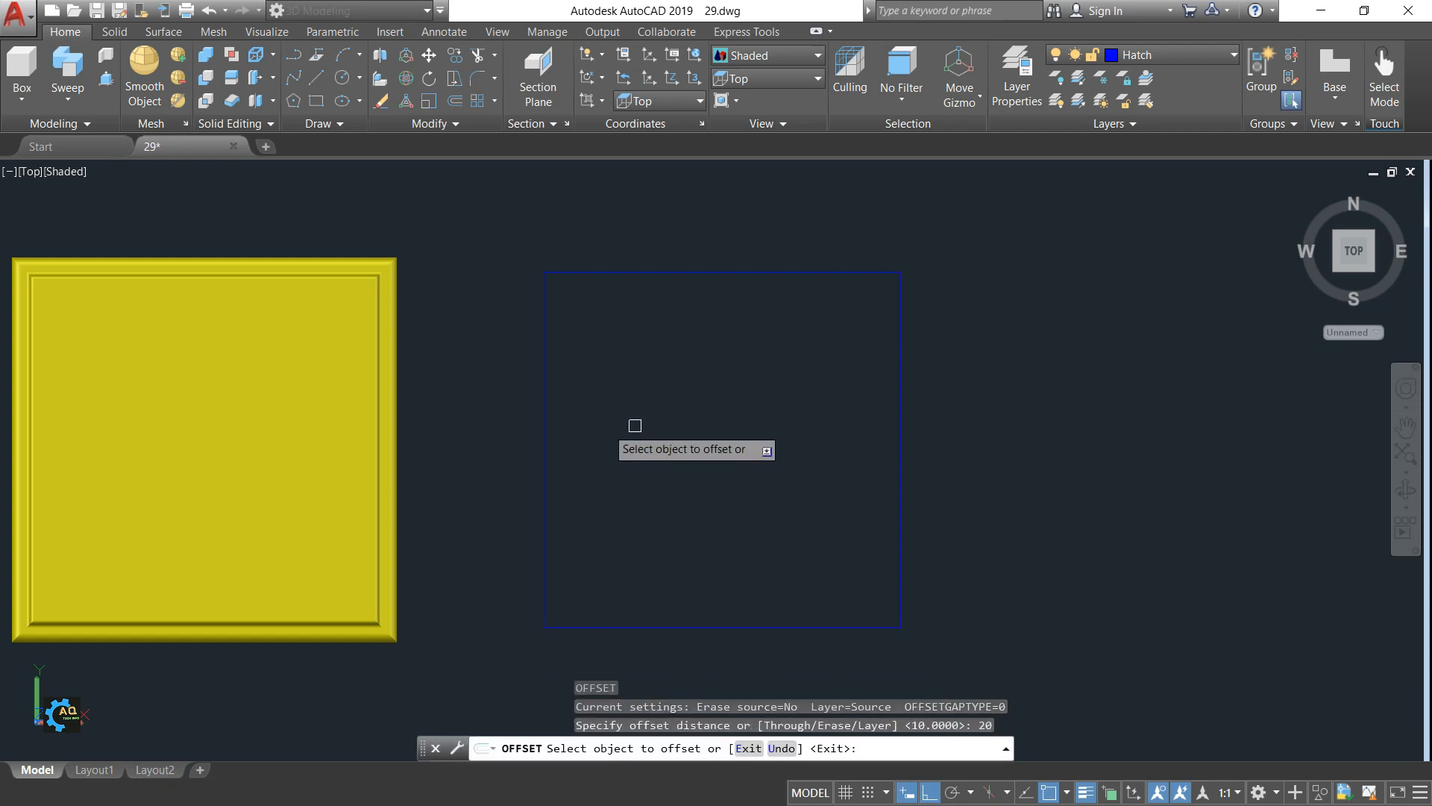
left_click(544, 414)
left_click(609, 426)
key("Escape")
left_click(883, 276)
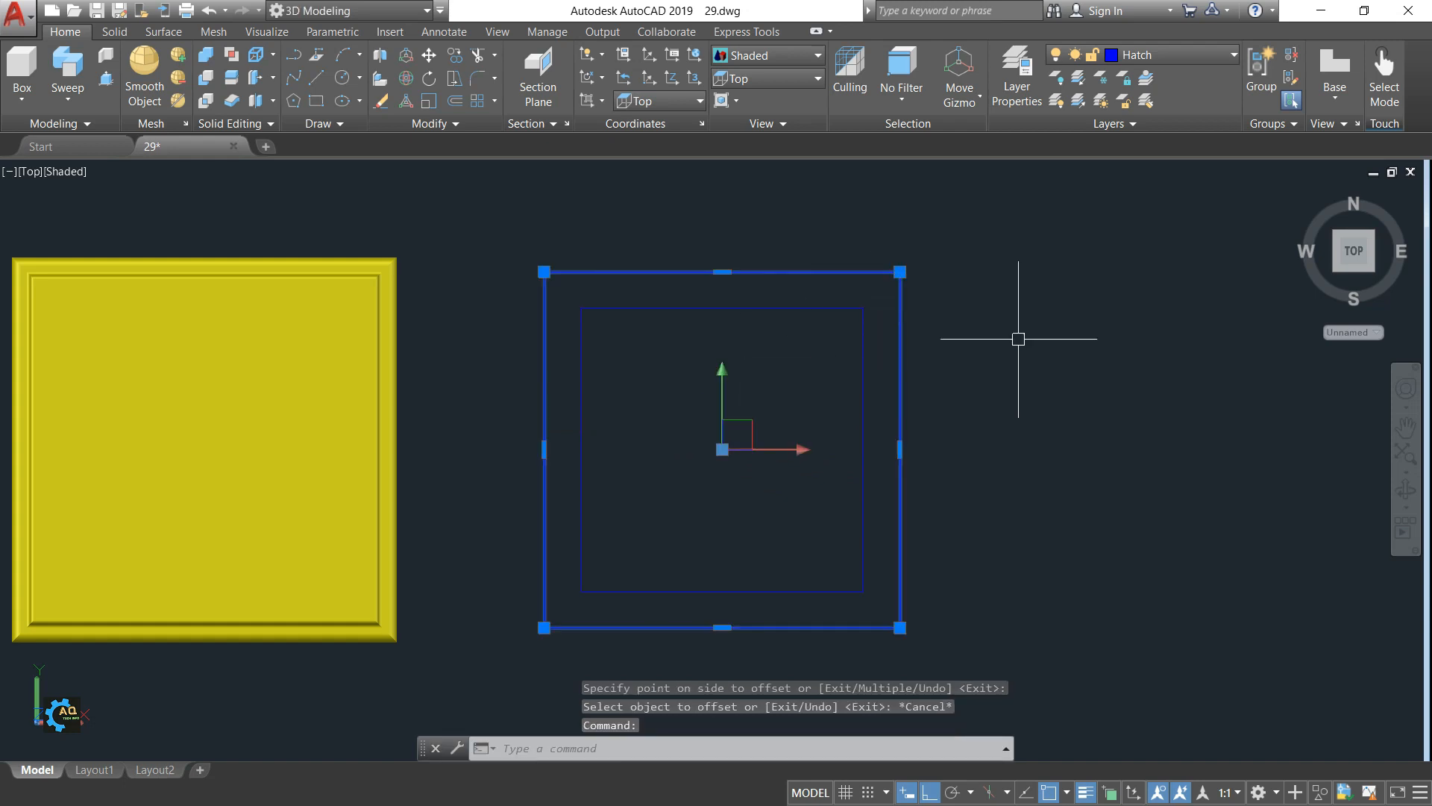
key("Delete")
middle_click_drag(673, 406, 618, 421)
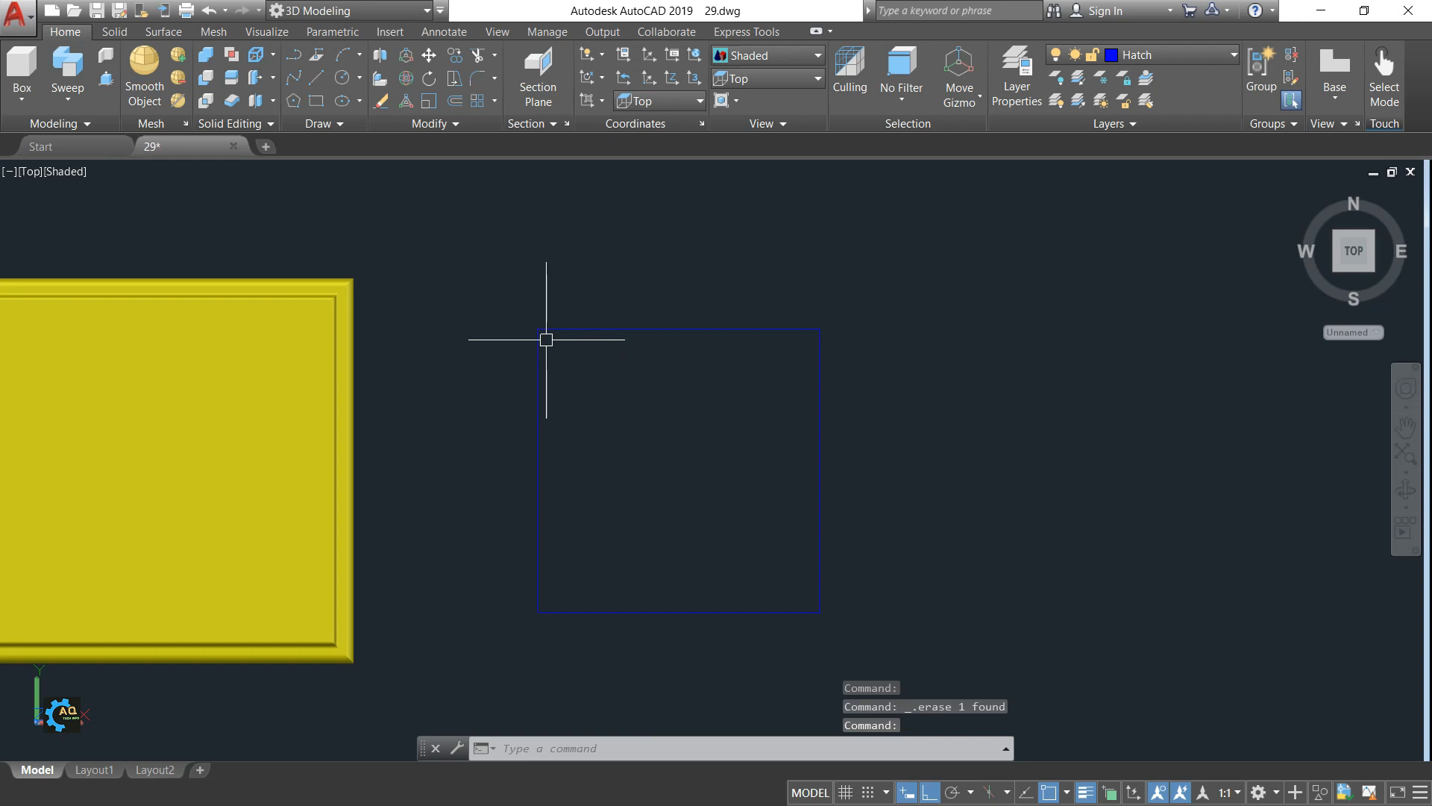
Step: Create a cylinder centred on the square's upper-right corner with a diameter of 15 and a height of 25
left_click(28, 104)
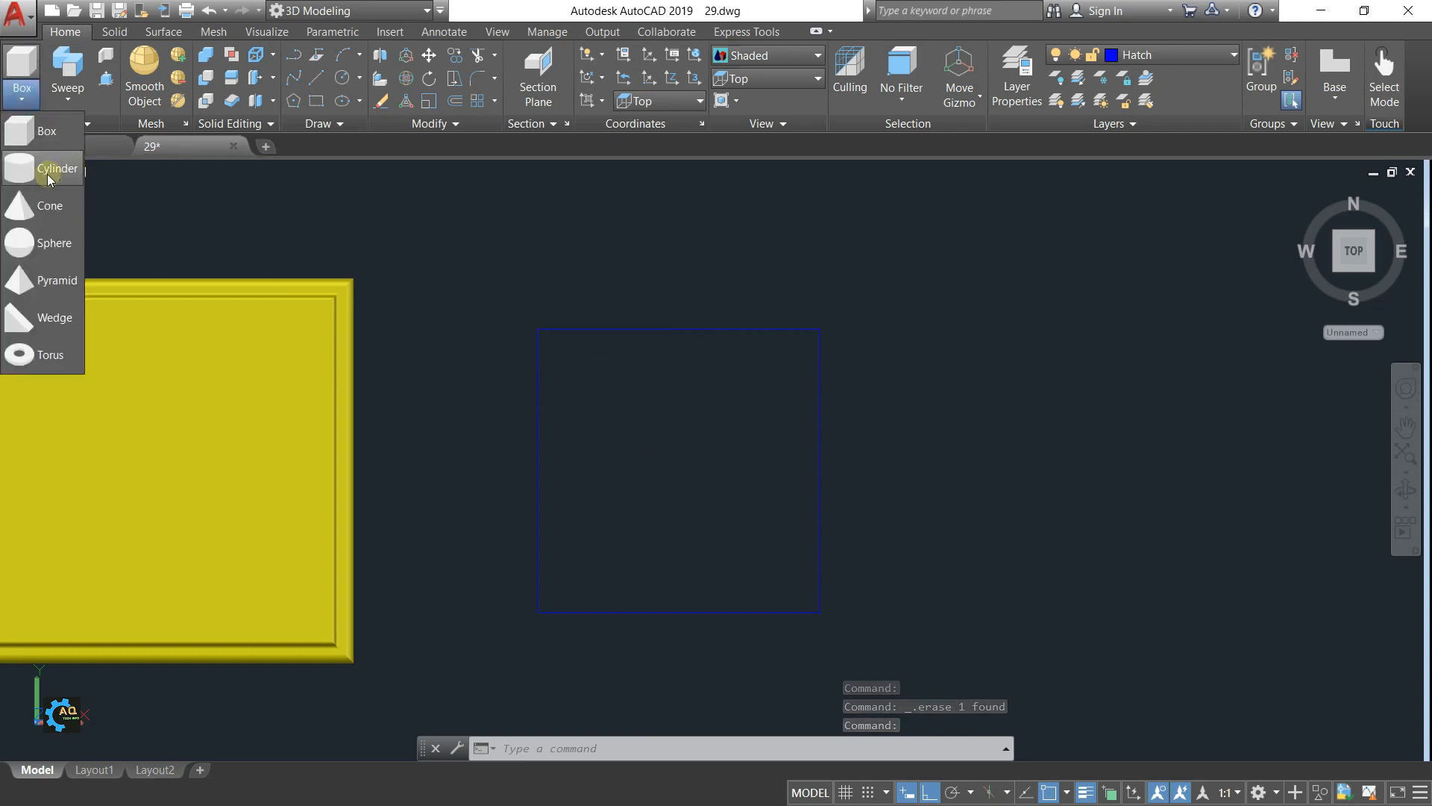
left_click(47, 170)
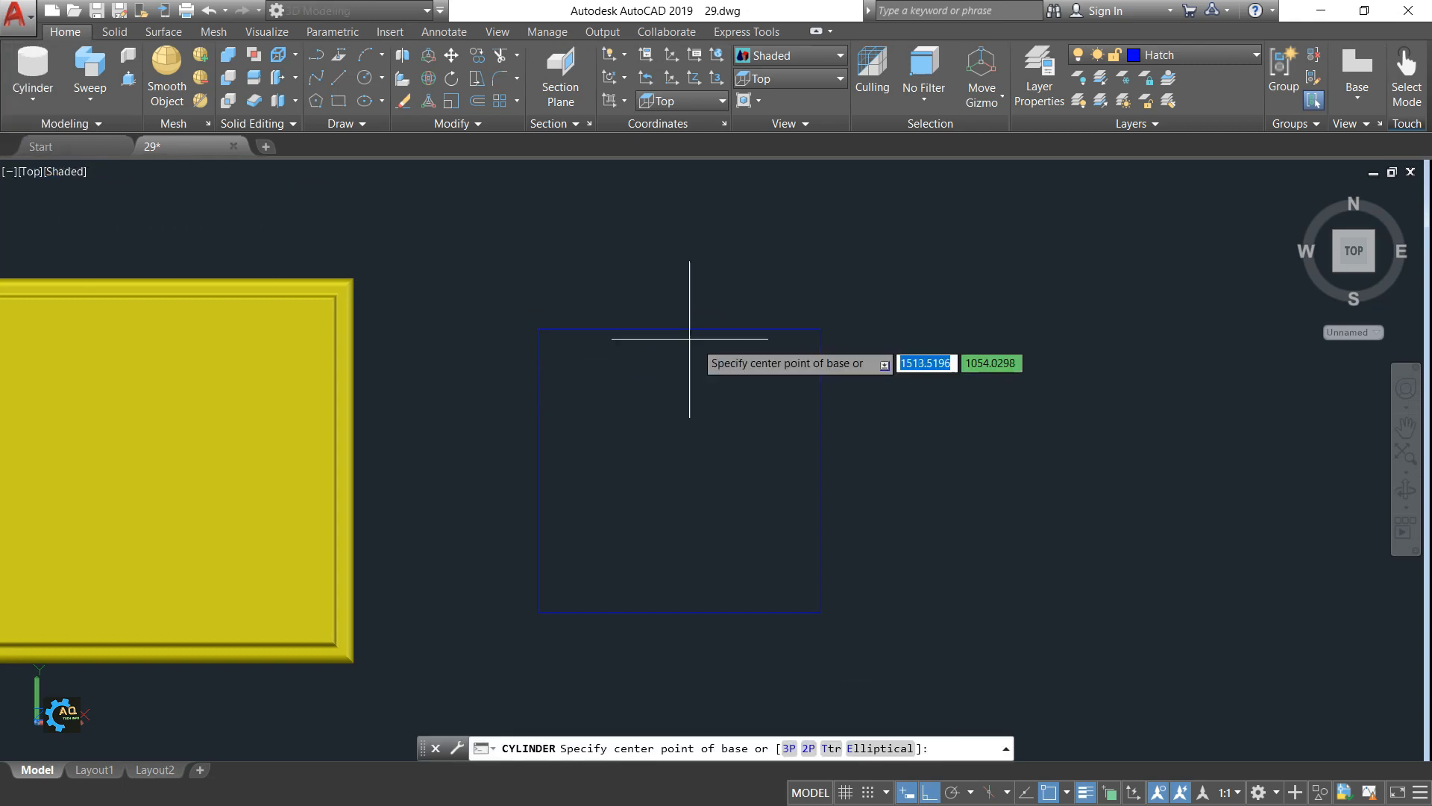
left_click(820, 329)
key("Return")
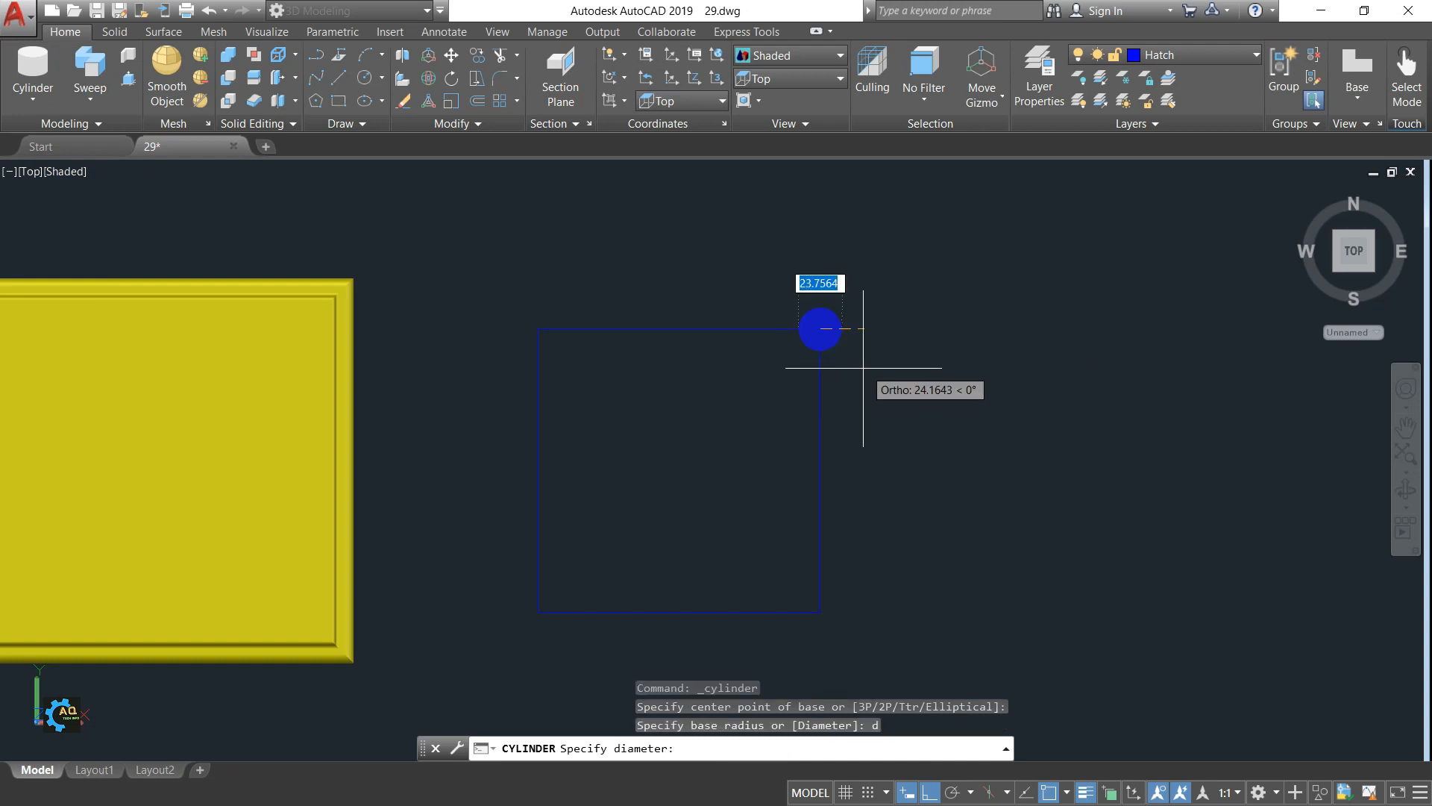
scroll(856, 371, "up", 1)
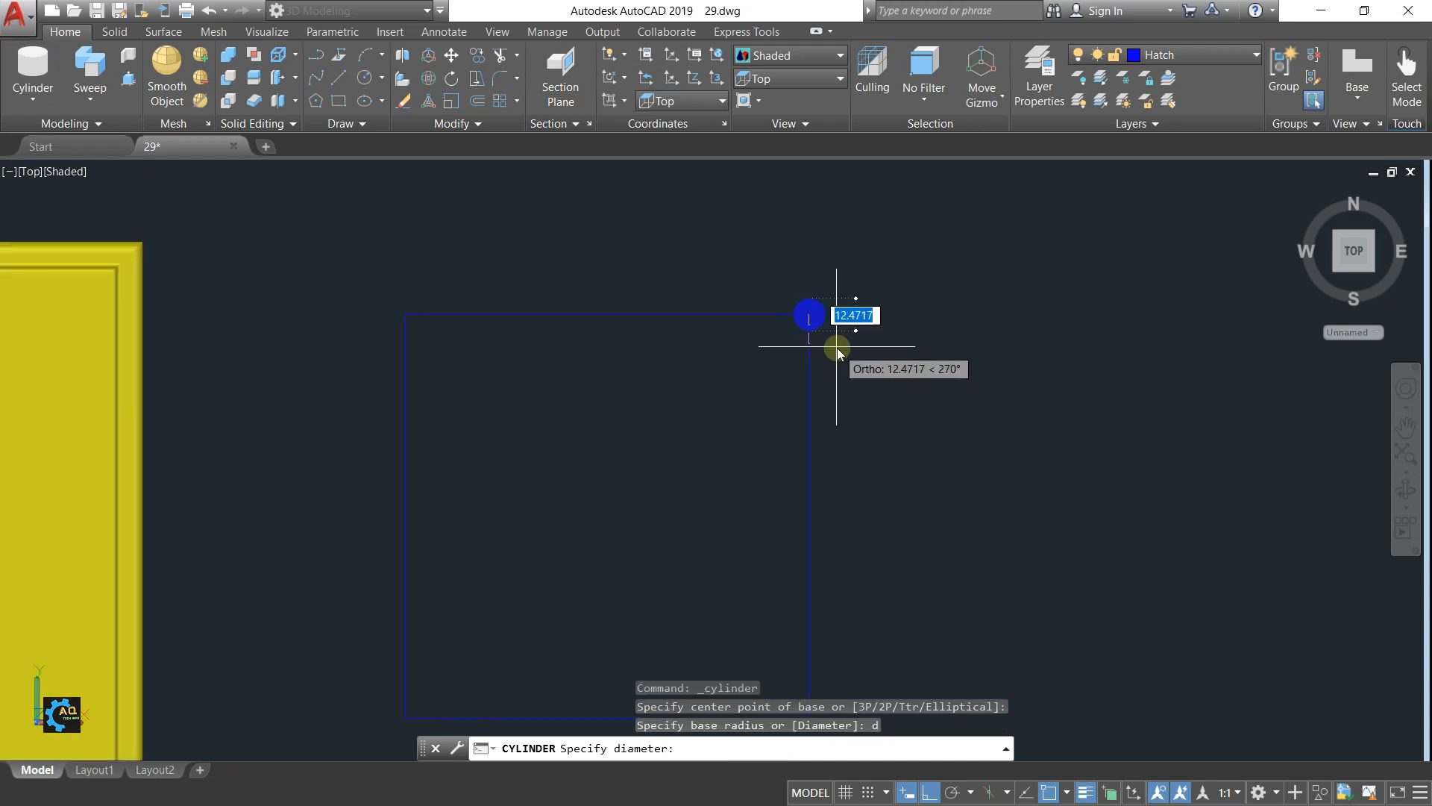
type("15")
key("Return")
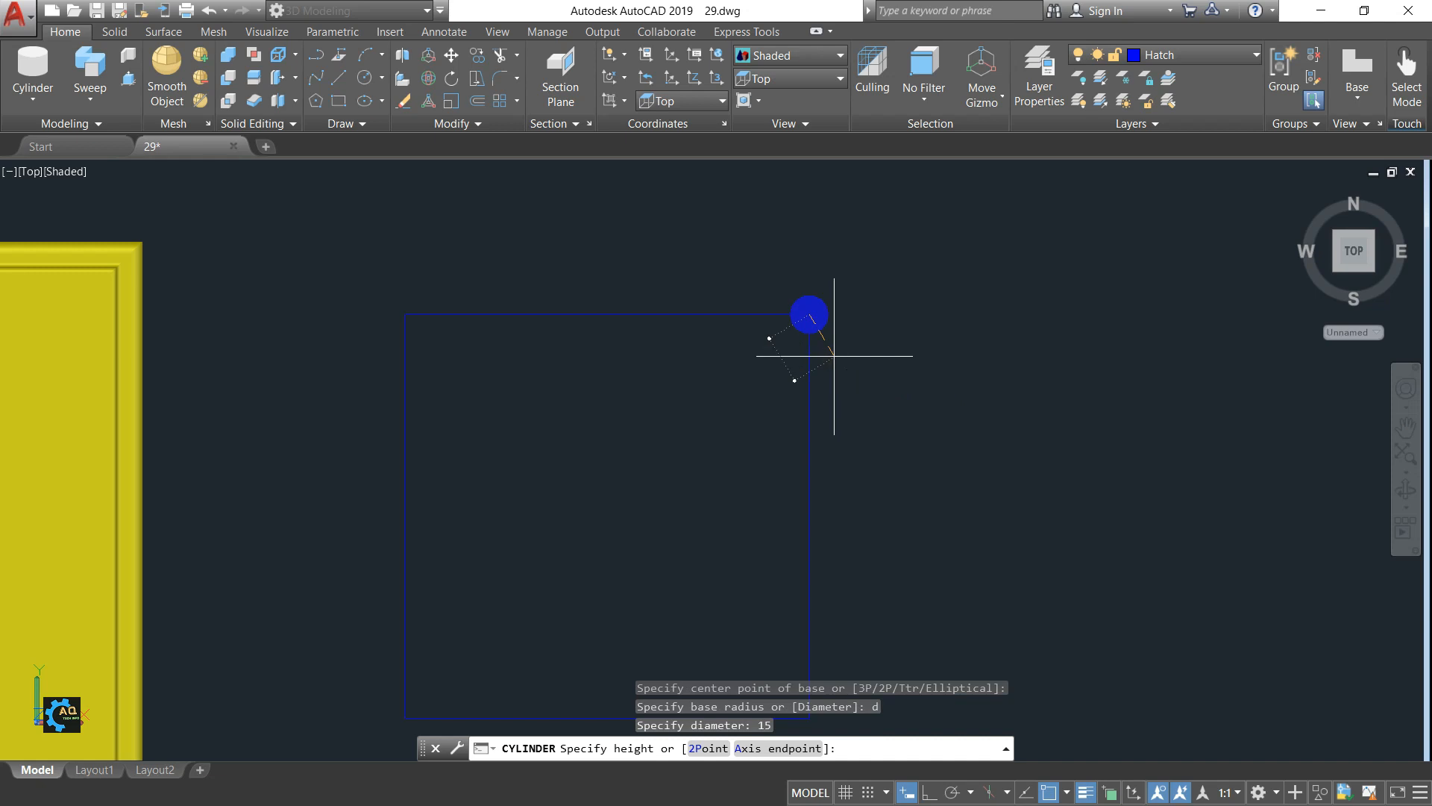
type("25")
key("Return")
Step: Stretch the cylinder's bottom face 30 downward below the plane of the square
scroll(874, 411, "down", 2)
middle_click_drag(916, 449, 911, 396, "shift")
scroll(841, 339, "up", 3)
middle_click_drag(841, 340, 946, 464, "shift")
left_click(849, 386)
middle_click_drag(910, 399, 863, 337, "shift")
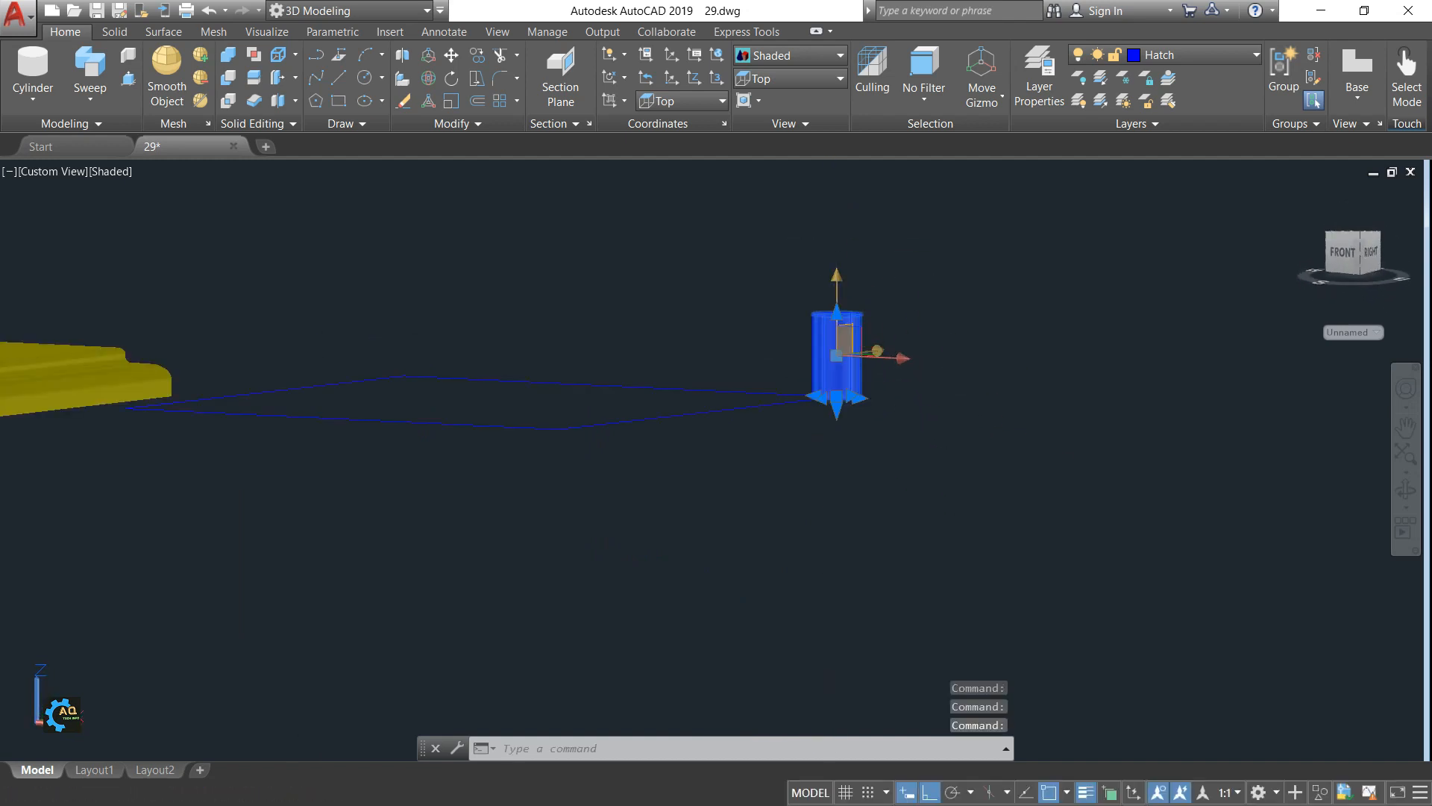
left_click(821, 448)
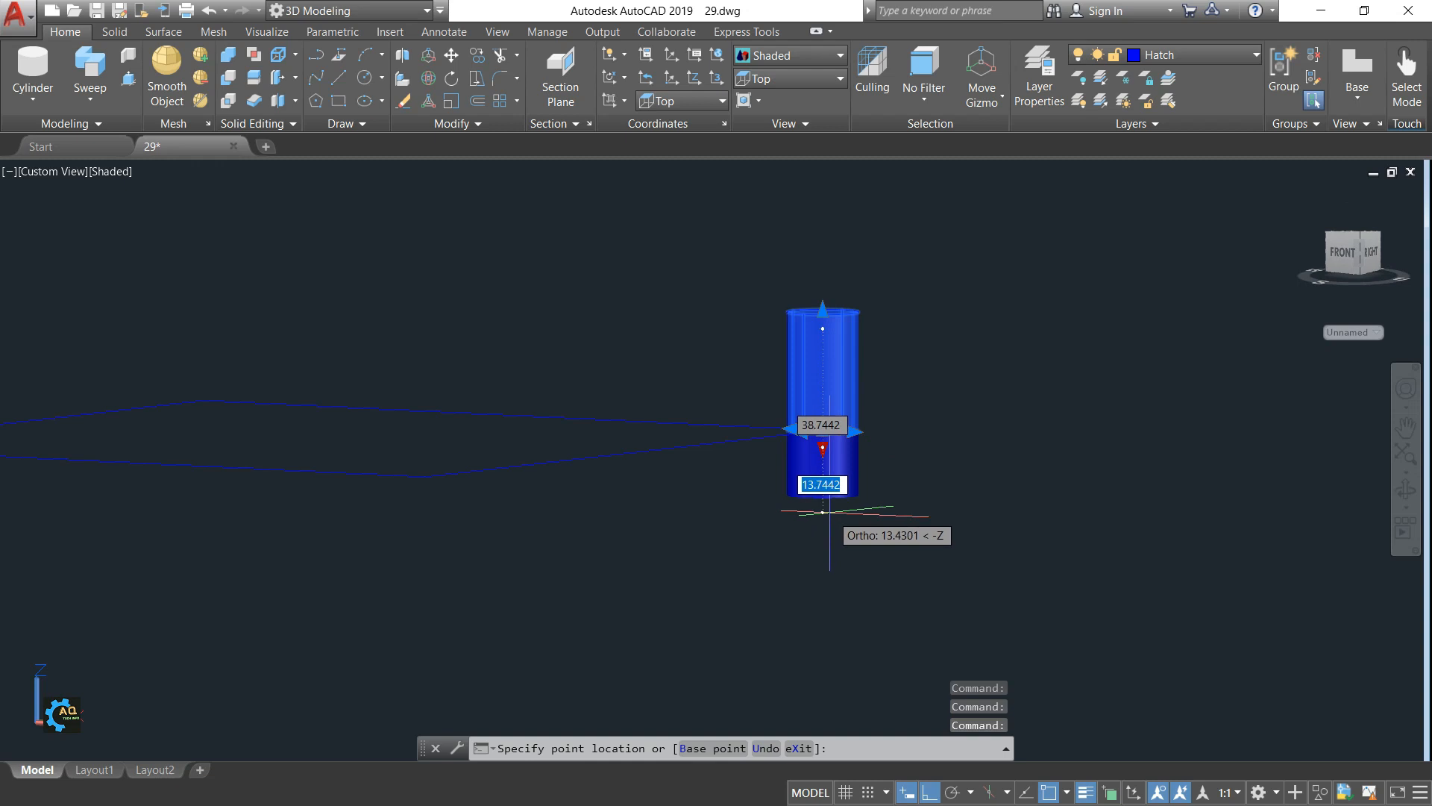
type("3")
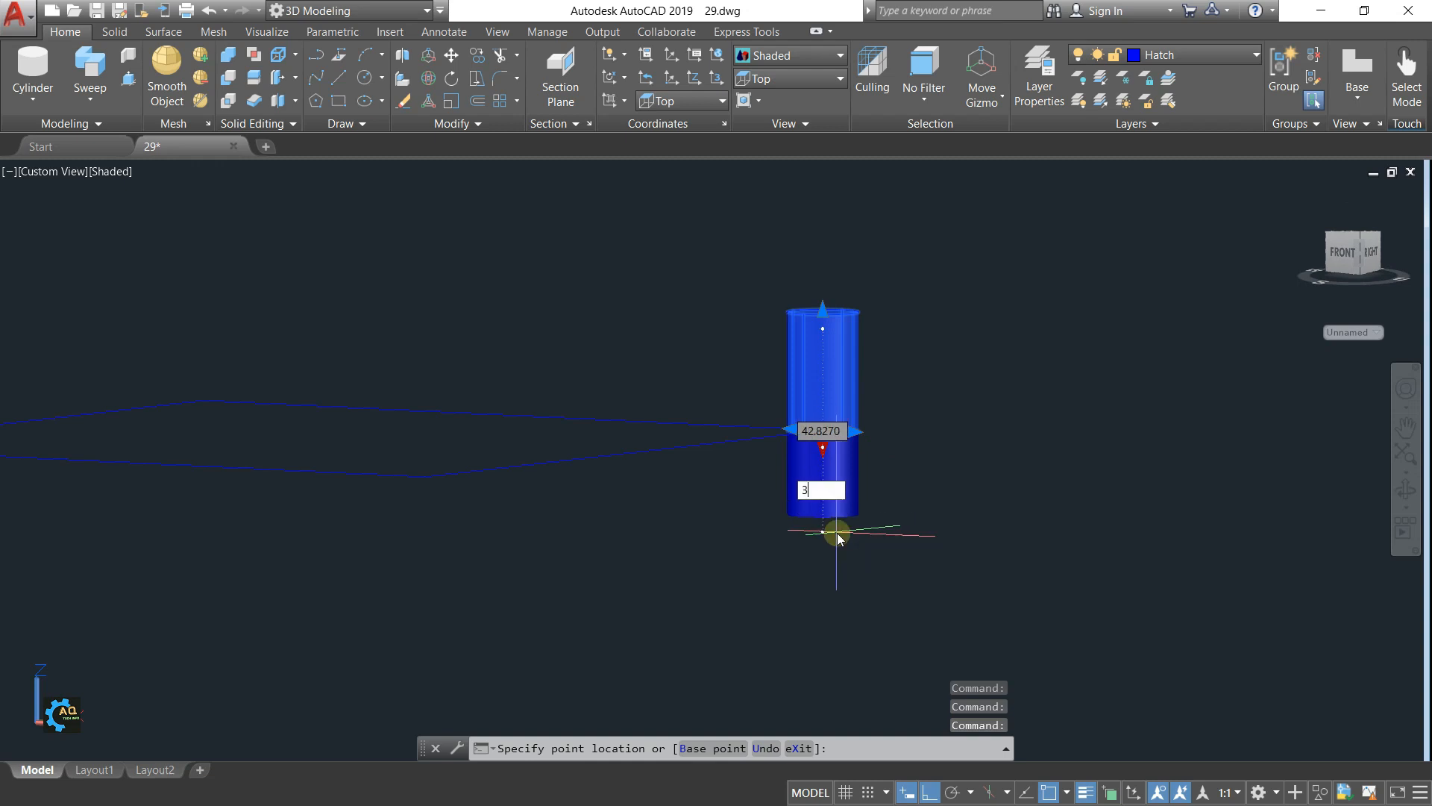
type("0")
key("Return")
key("Escape")
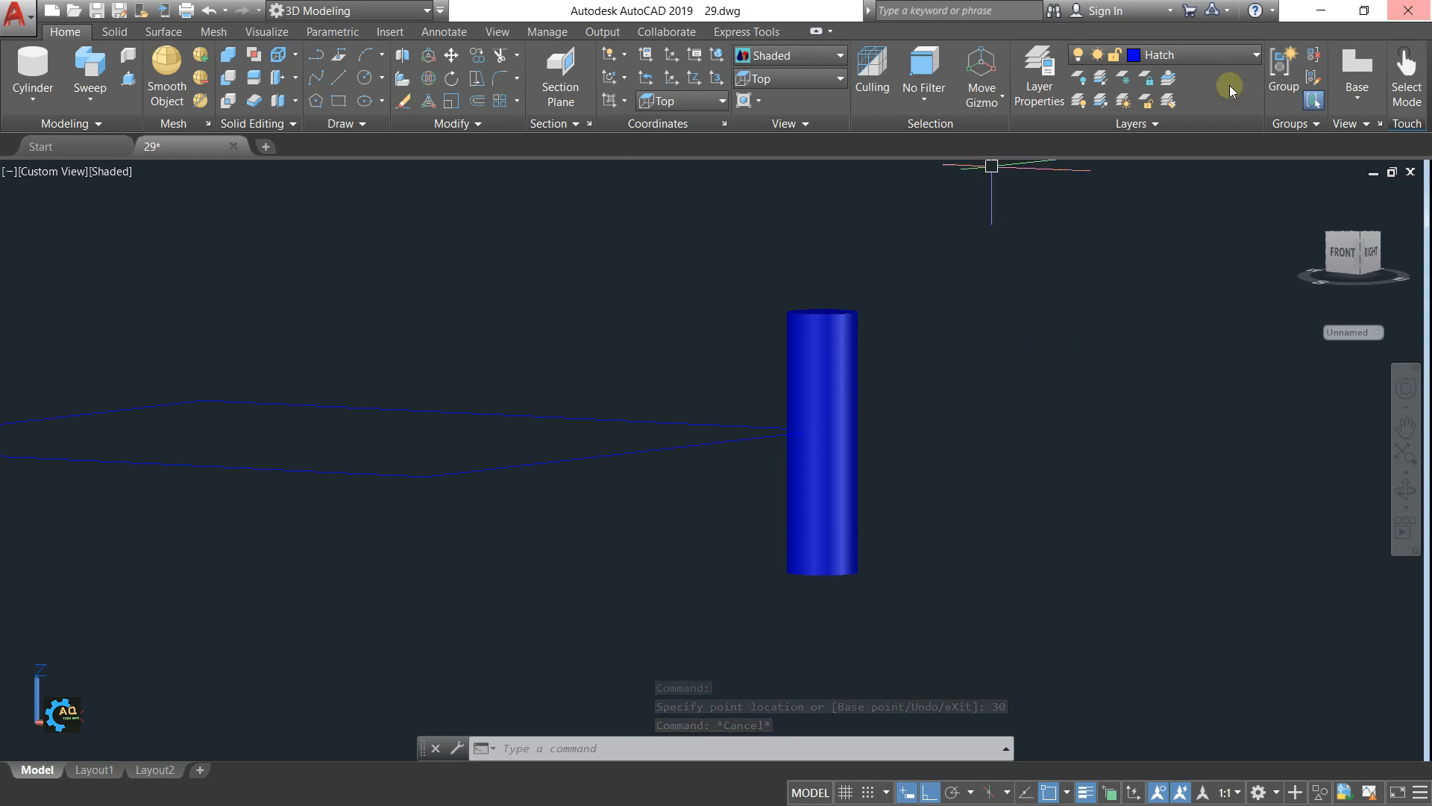
Step: In the Top view, copy the cylinder from its centre to the square's other three corners
middle_click_drag(1062, 377, 1165, 533, "shift")
middle_click_drag(1036, 351, 992, 483)
left_click(1354, 246)
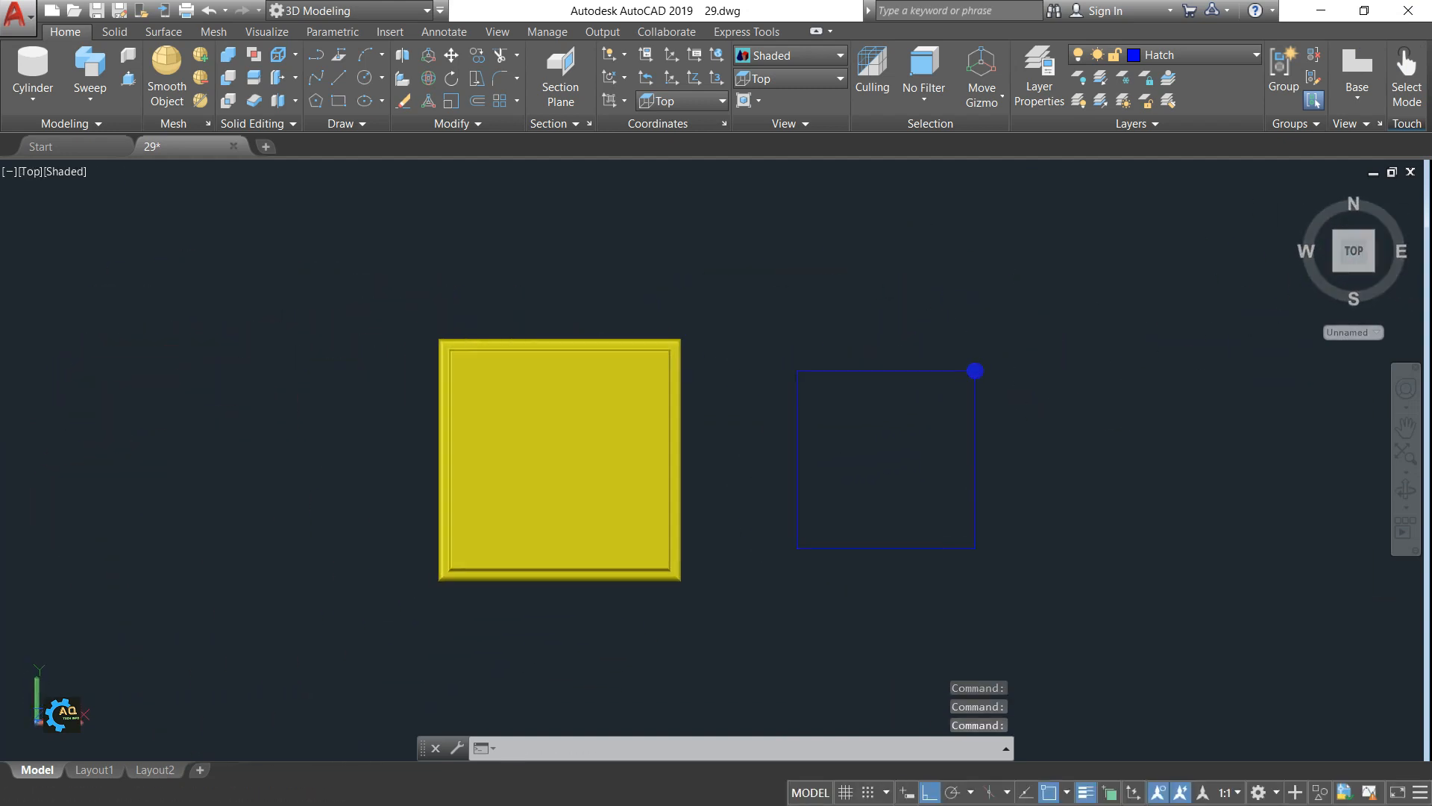
scroll(1010, 355, "up", 3)
middle_click_drag(1010, 355, 1024, 326)
type("o")
key("Return")
left_click(946, 361)
key("Return")
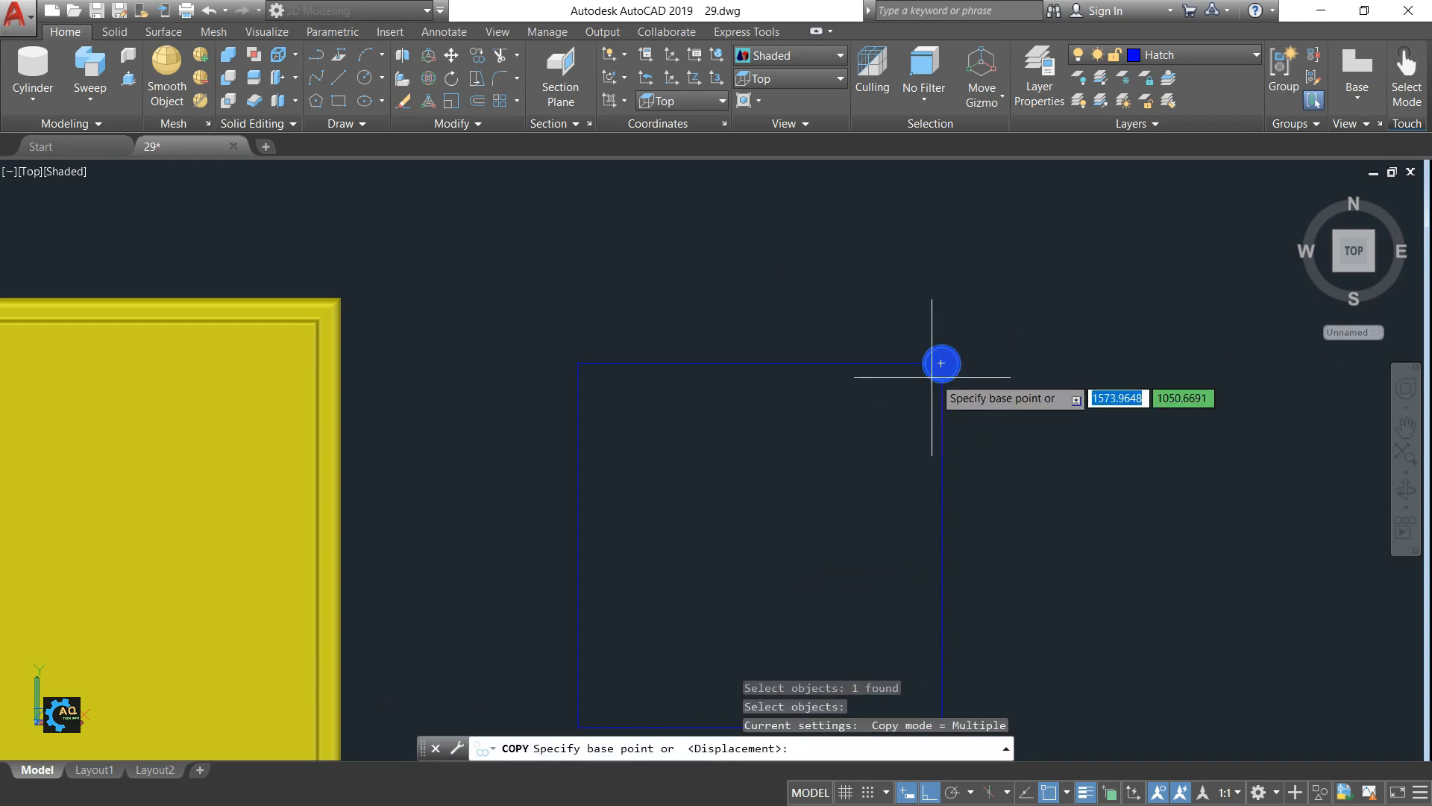
left_click(941, 363)
middle_click_drag(660, 494, 705, 254)
left_click(625, 477)
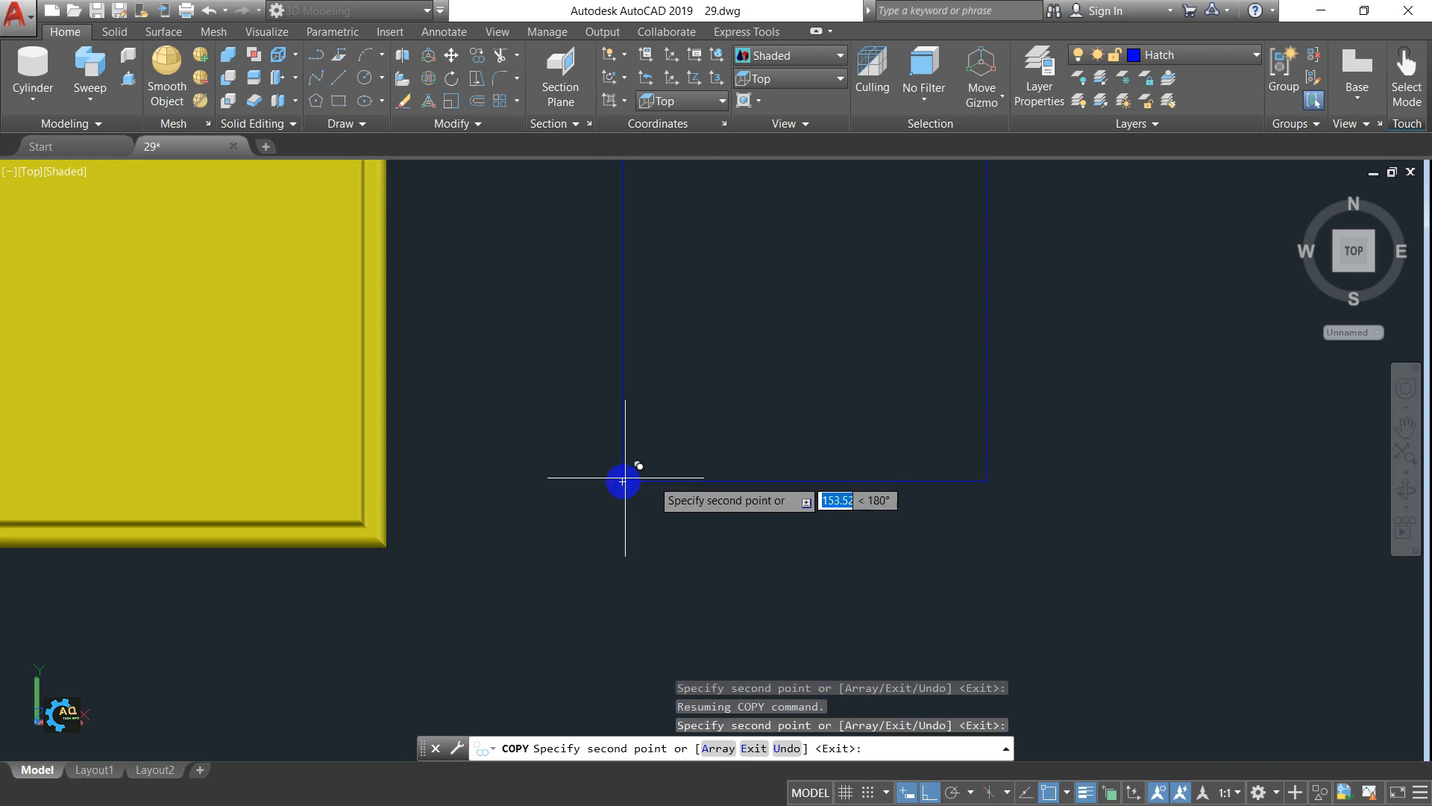
left_click(986, 482)
key("Escape")
Step: Move the original cylinder straight down until its top is centred on the square's corner, level with the three copies
mouse_move(1177, 350)
middle_mouse_down()
mouse_move(1121, 412)
mouse_move(1026, 262)
middle_mouse_up()
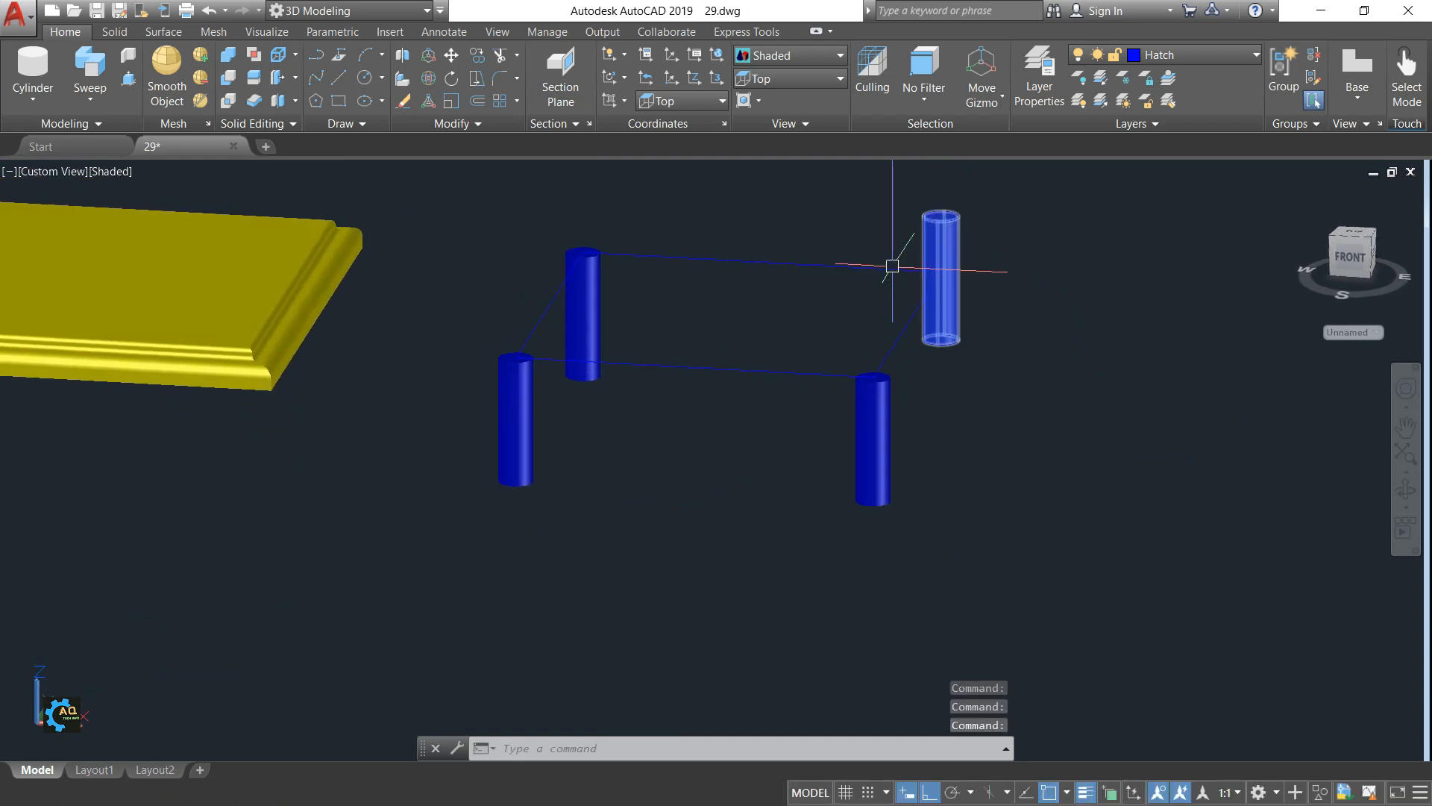
scroll(984, 263, "up", 2)
key("Return")
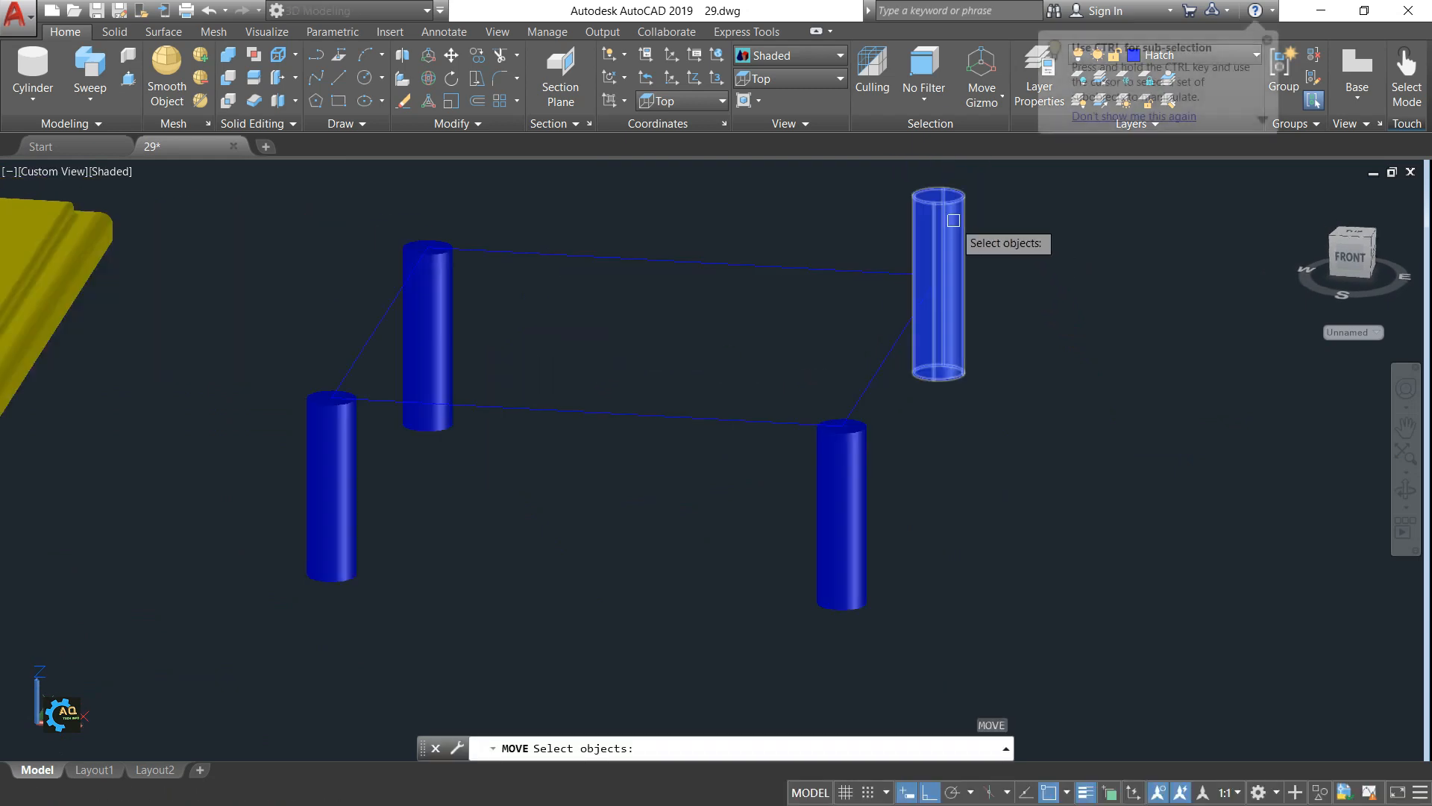
left_click(952, 220)
key("Return")
left_click(938, 194)
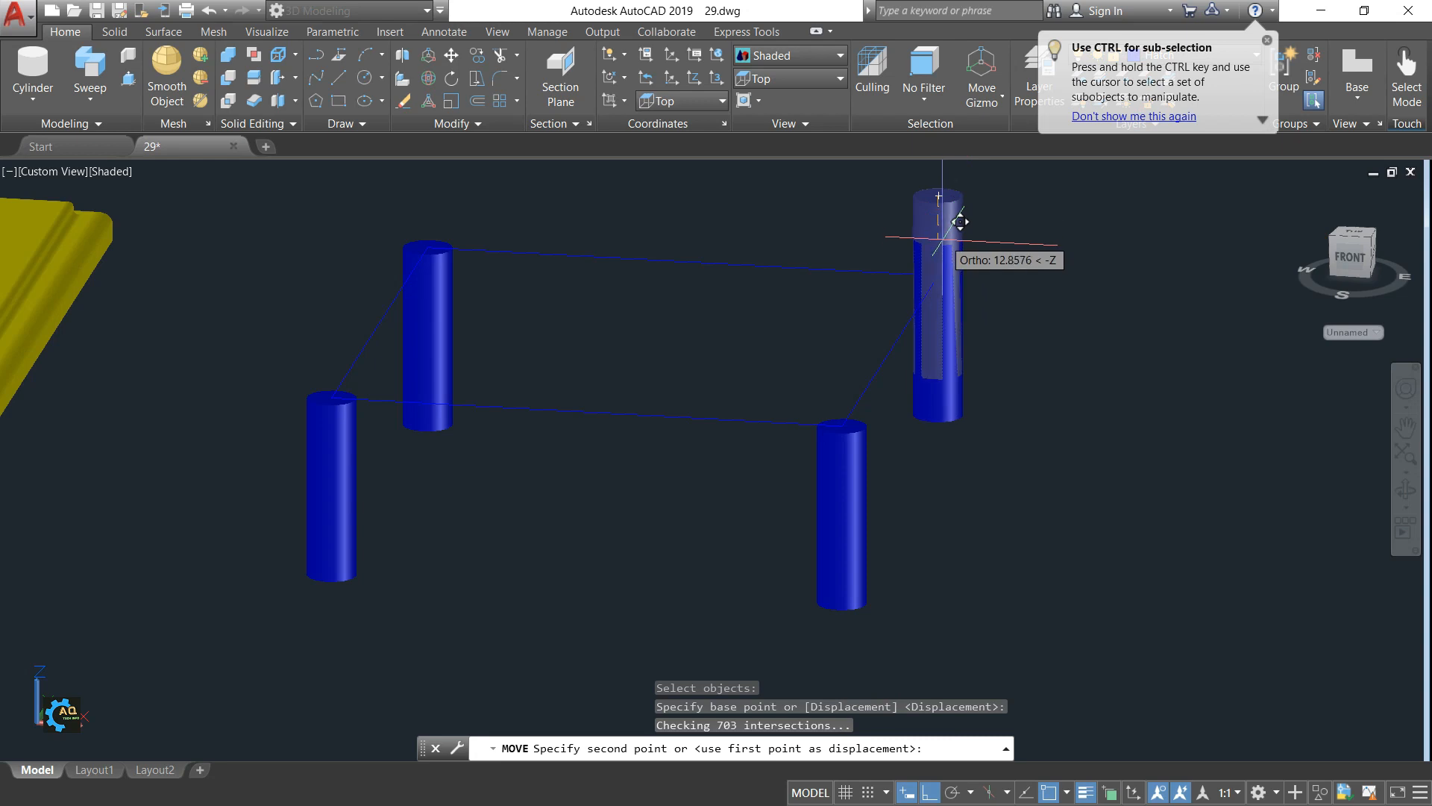
left_click(963, 271)
key("Escape")
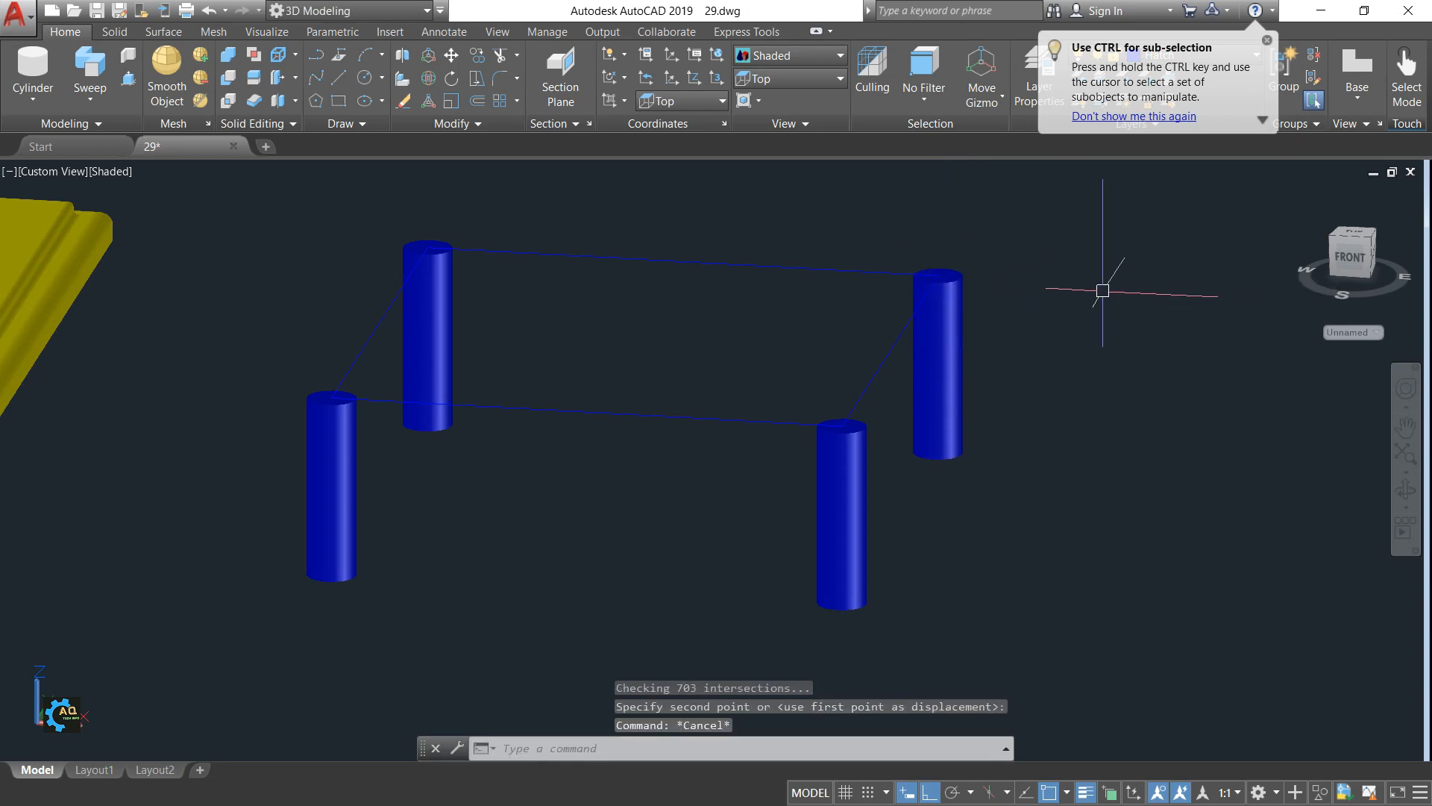
scroll(1099, 291, "down", 2)
middle_click_drag(753, 409, 834, 424)
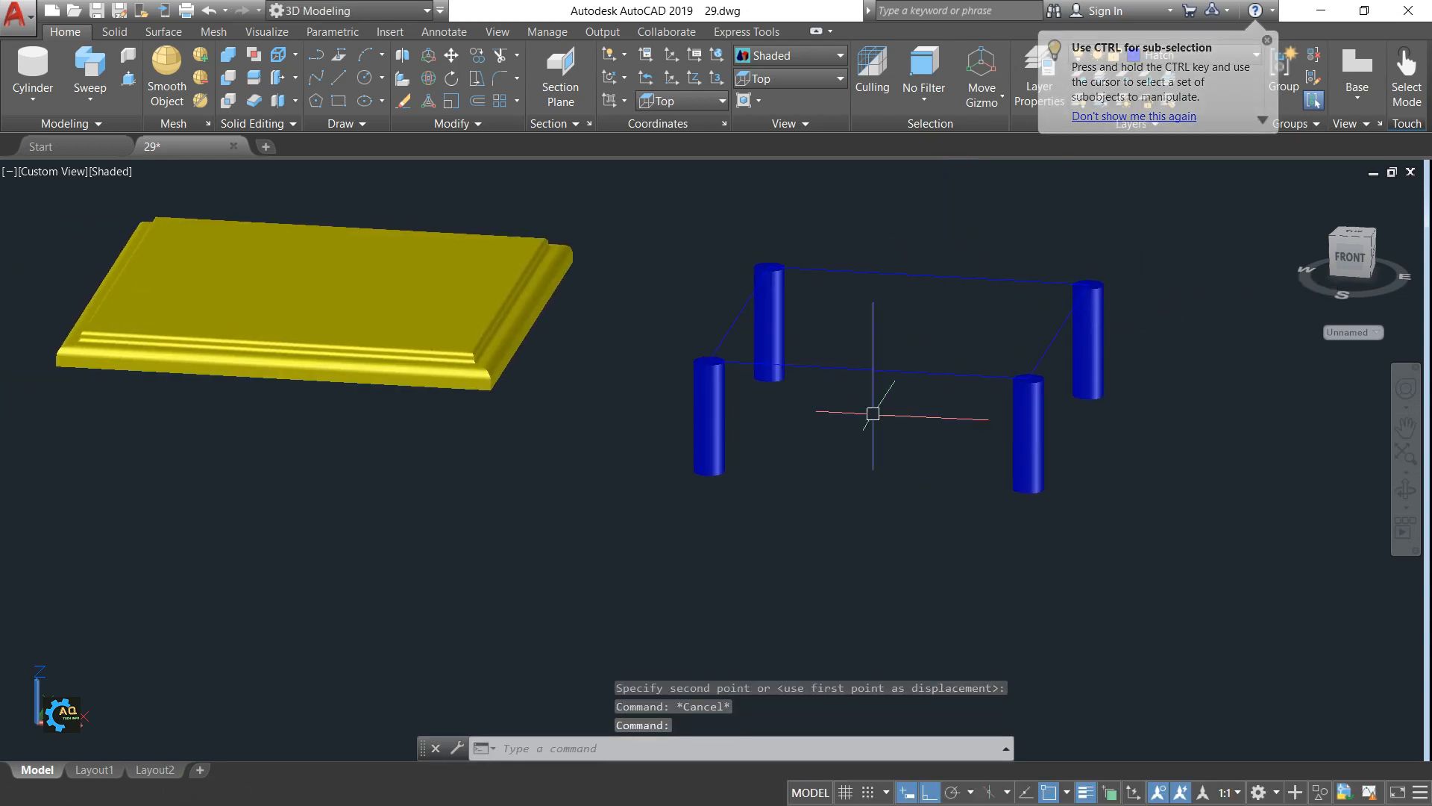
Step: Delete the construction square connecting the tops of the four legs
left_click(819, 380)
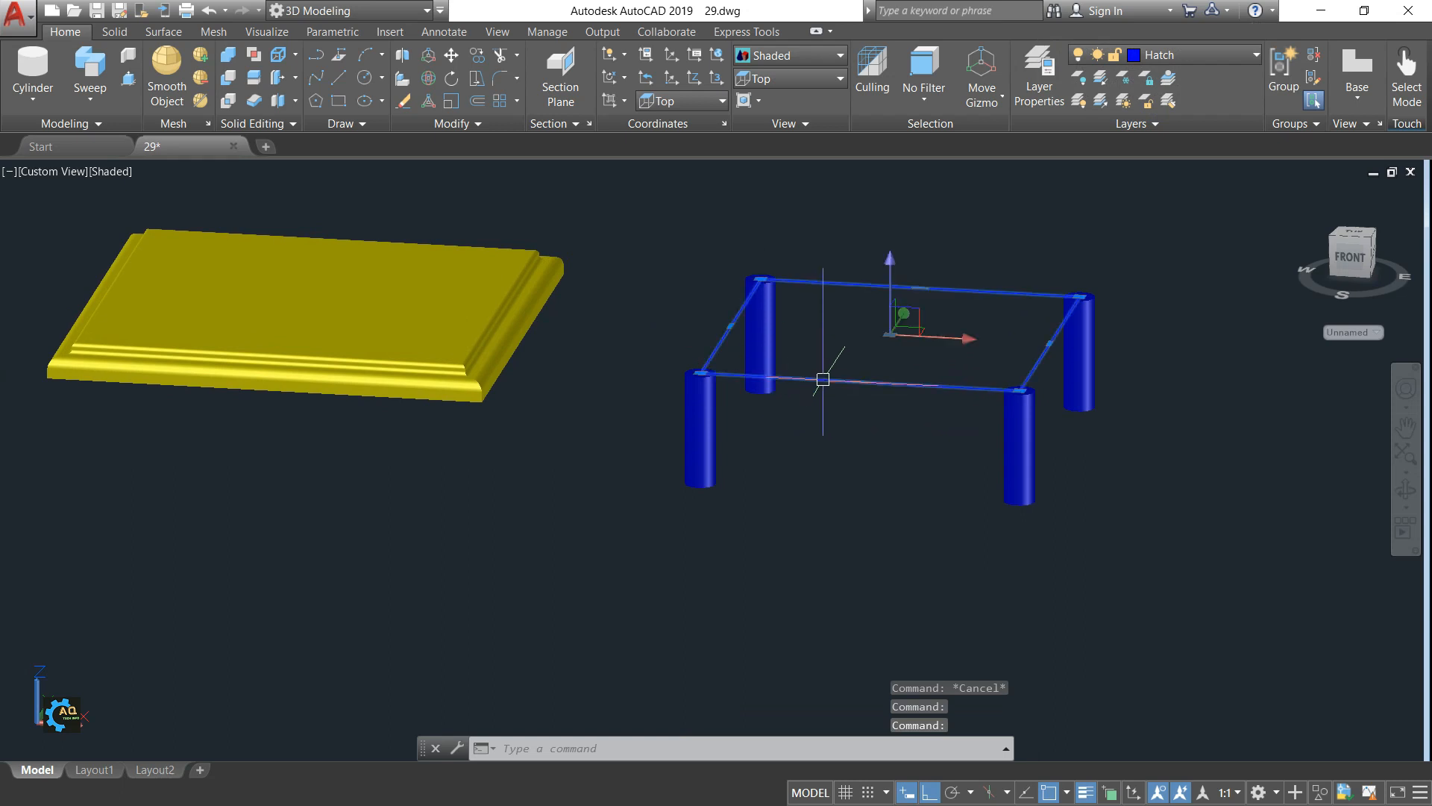
key("Delete")
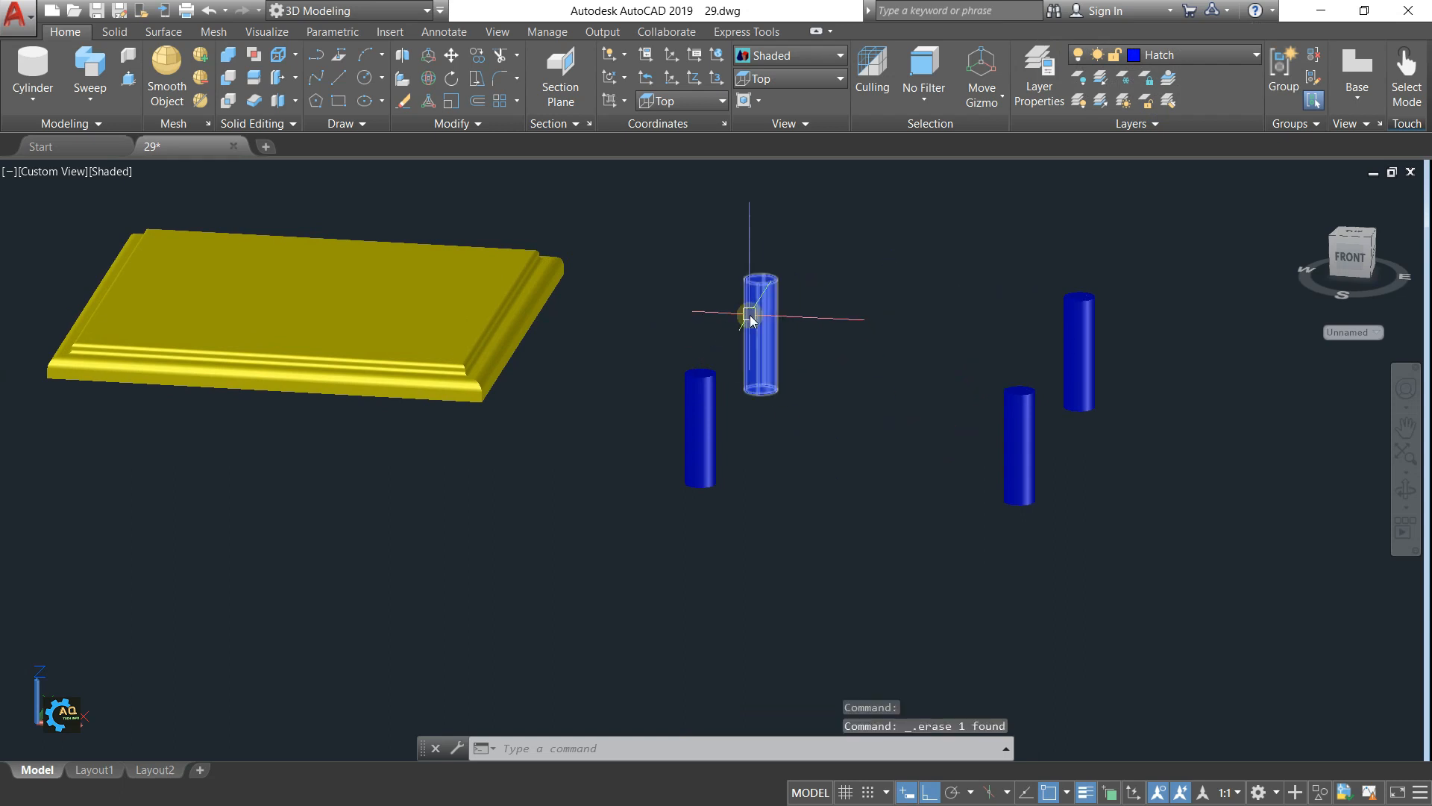
key("Return")
left_click(662, 217)
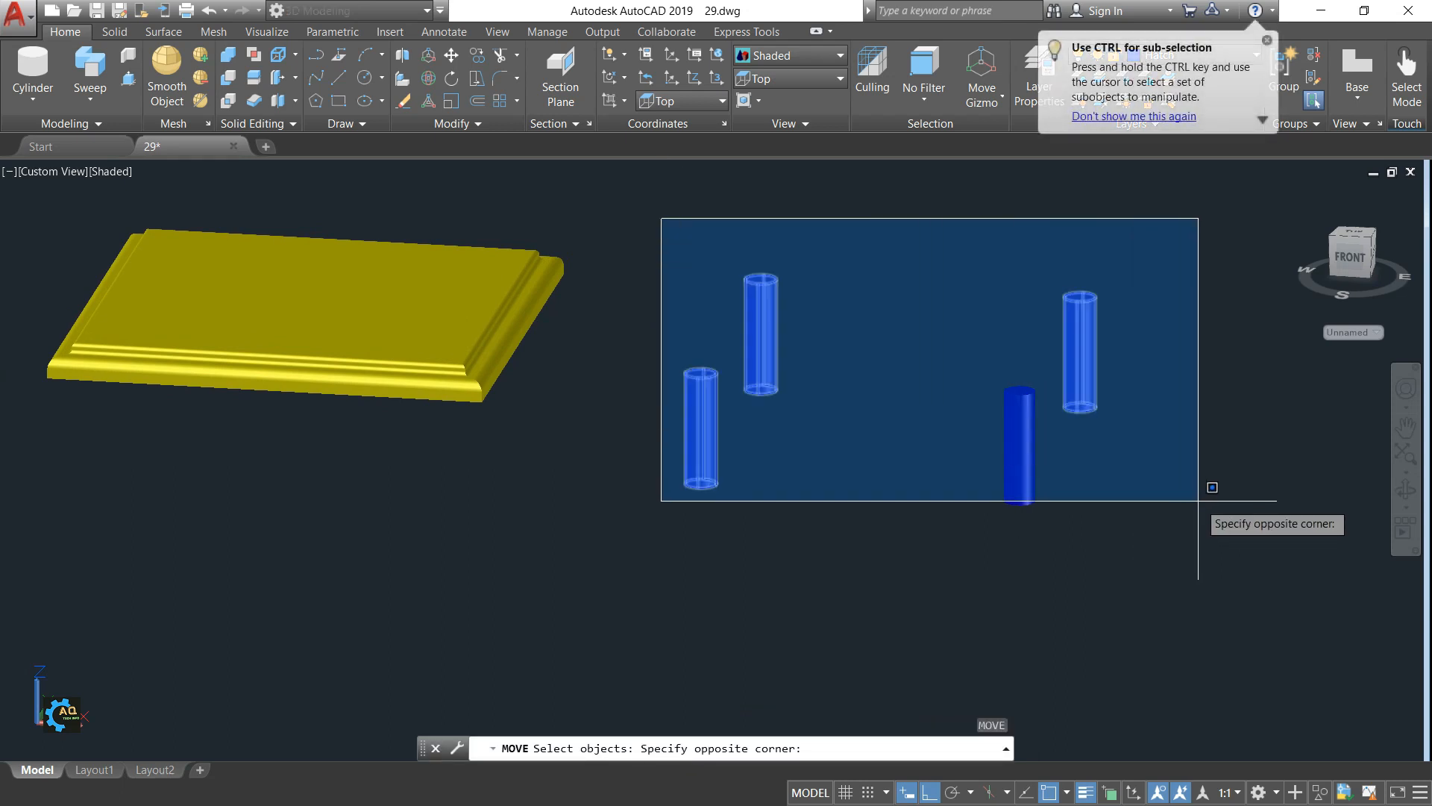
left_click(1201, 502)
key("Return")
left_click(916, 422)
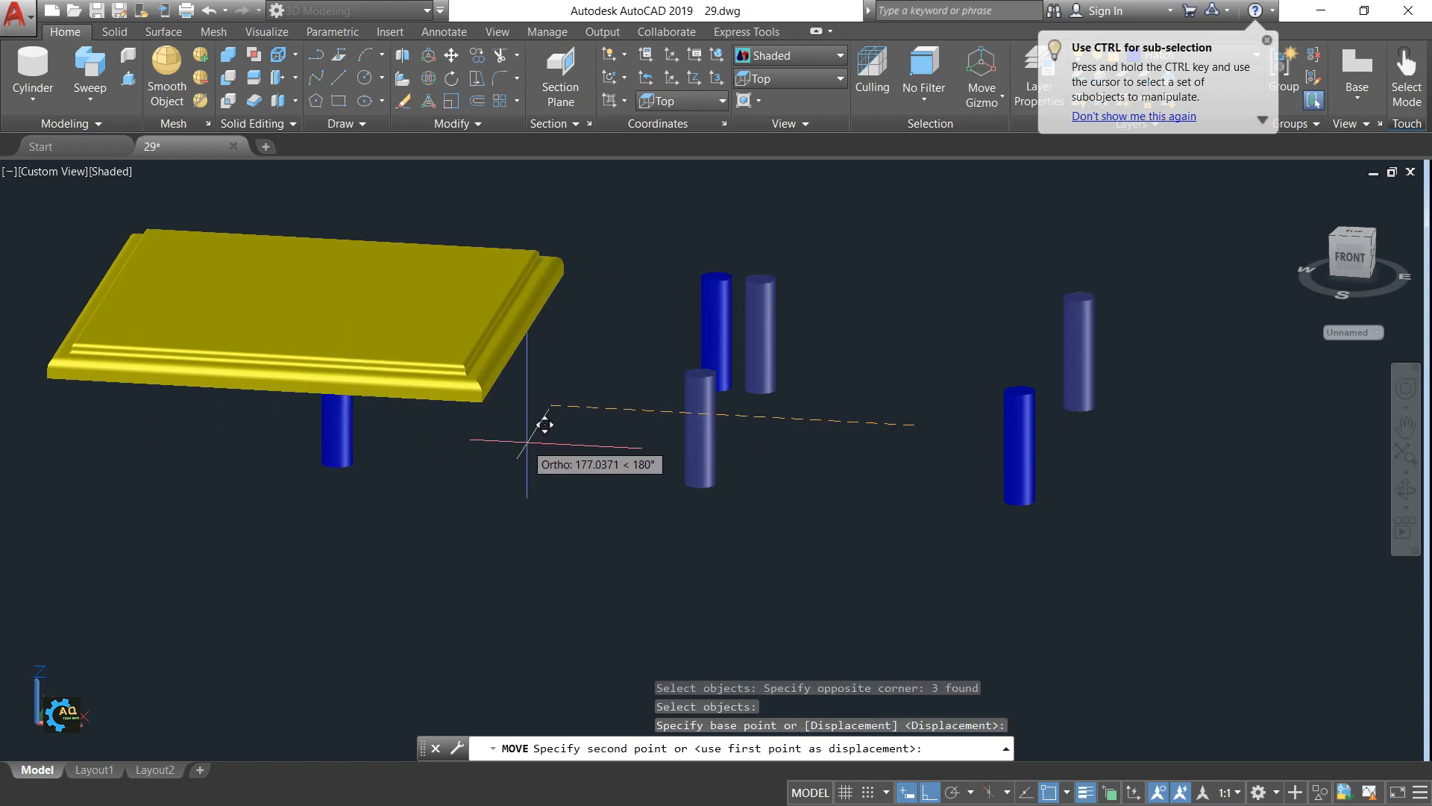
key("Escape")
Step: Move all four legs together about 280 in the negative X direction so they sit beneath the yellow tabletop
type("m")
key("Return")
left_click(669, 217)
left_click(1102, 516)
key("Return")
left_click(1203, 603)
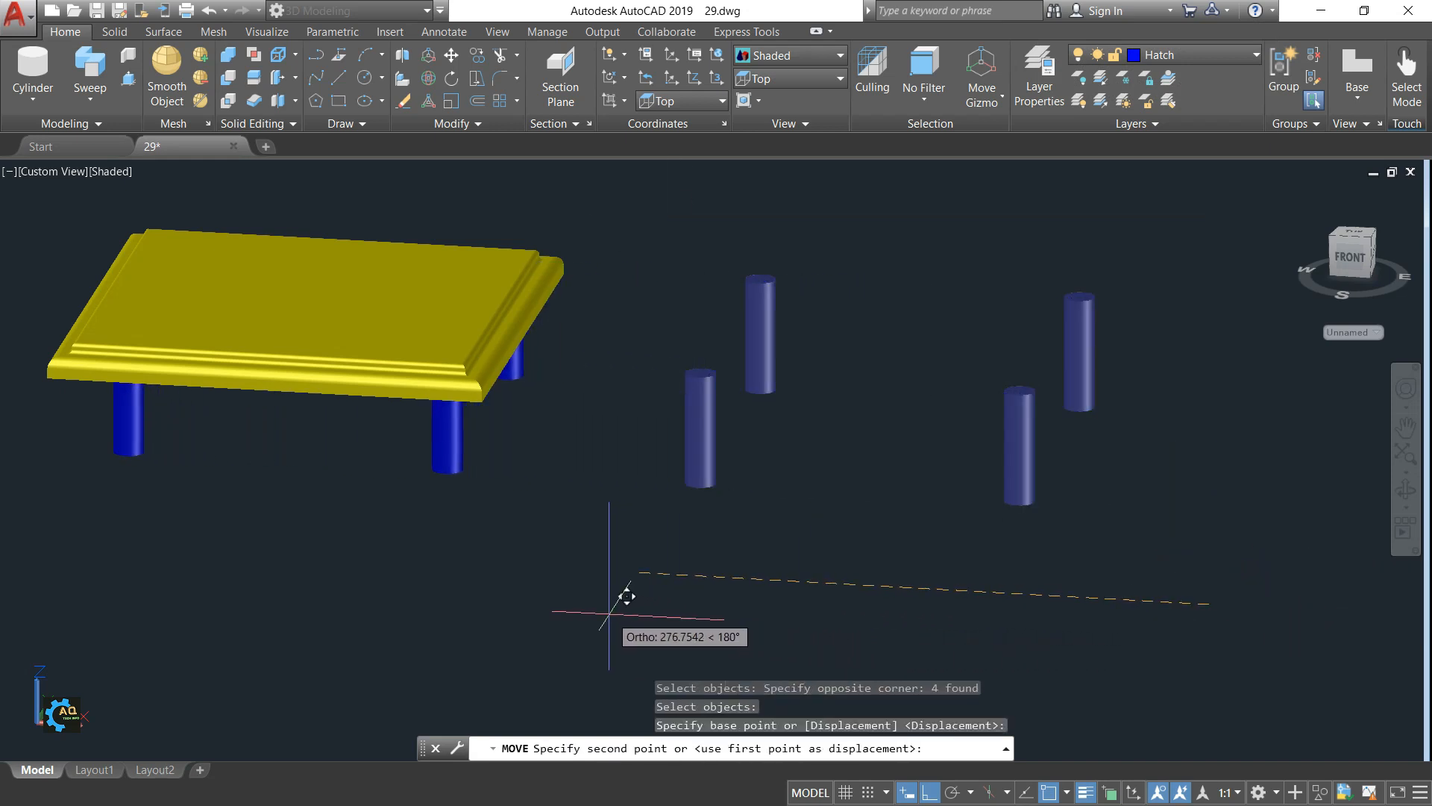
left_click(606, 612)
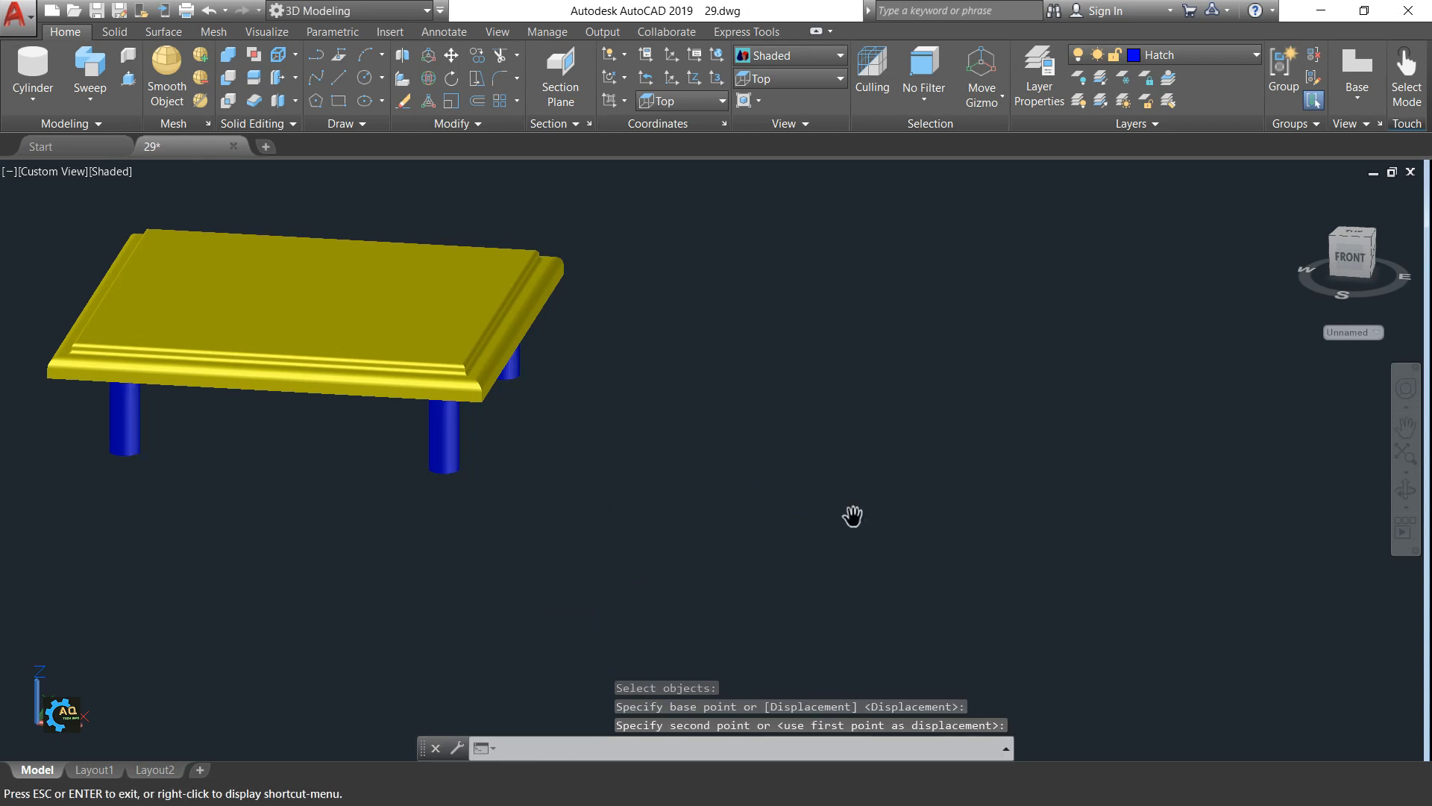
Step: In the Bottom view, move all four legs about 2 towards the west to centre them within the tabletop's frame
middle_click_drag(671, 481, 656, 279, "shift")
middle_click_drag(681, 335, 866, 407)
left_click(1358, 251)
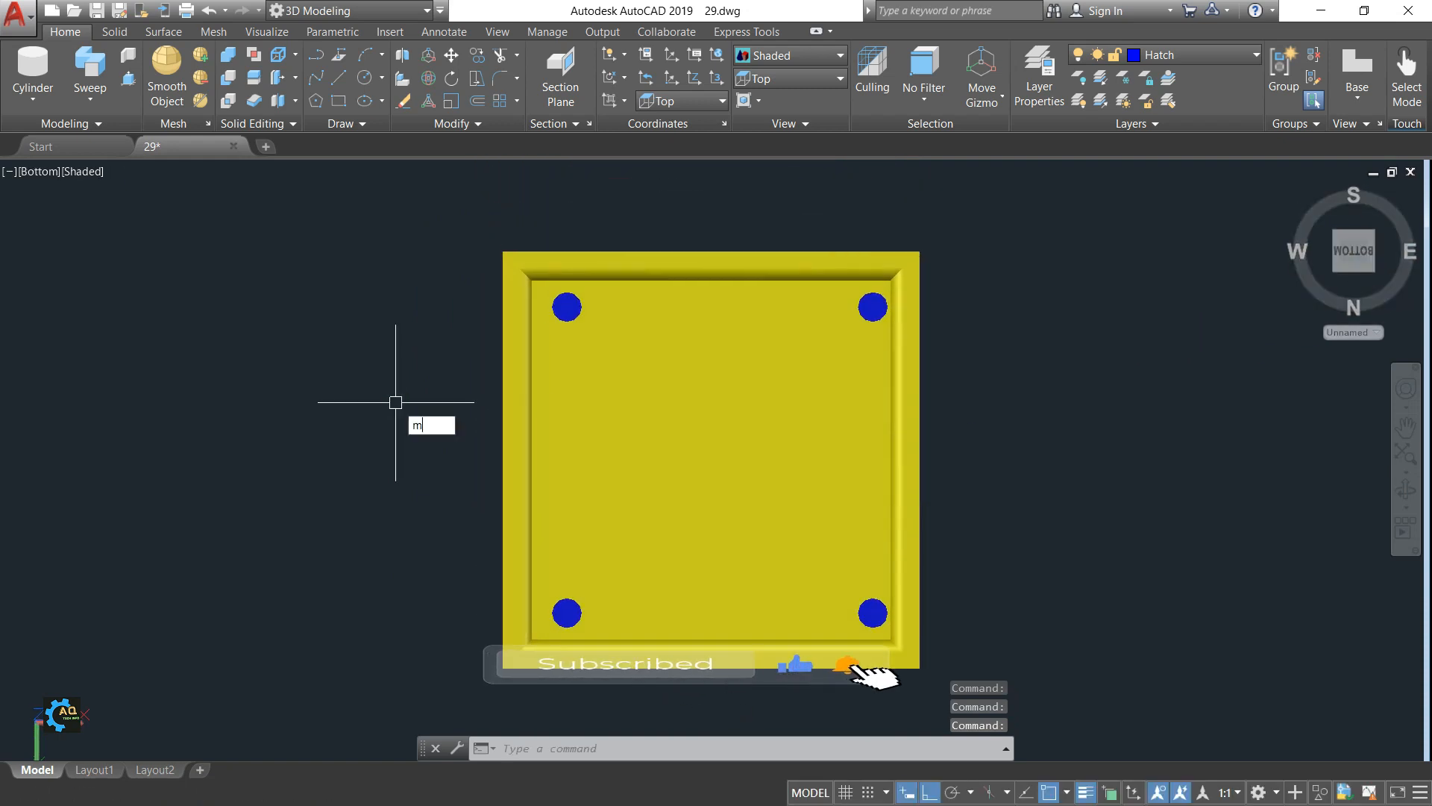
key("Return")
left_click(404, 225)
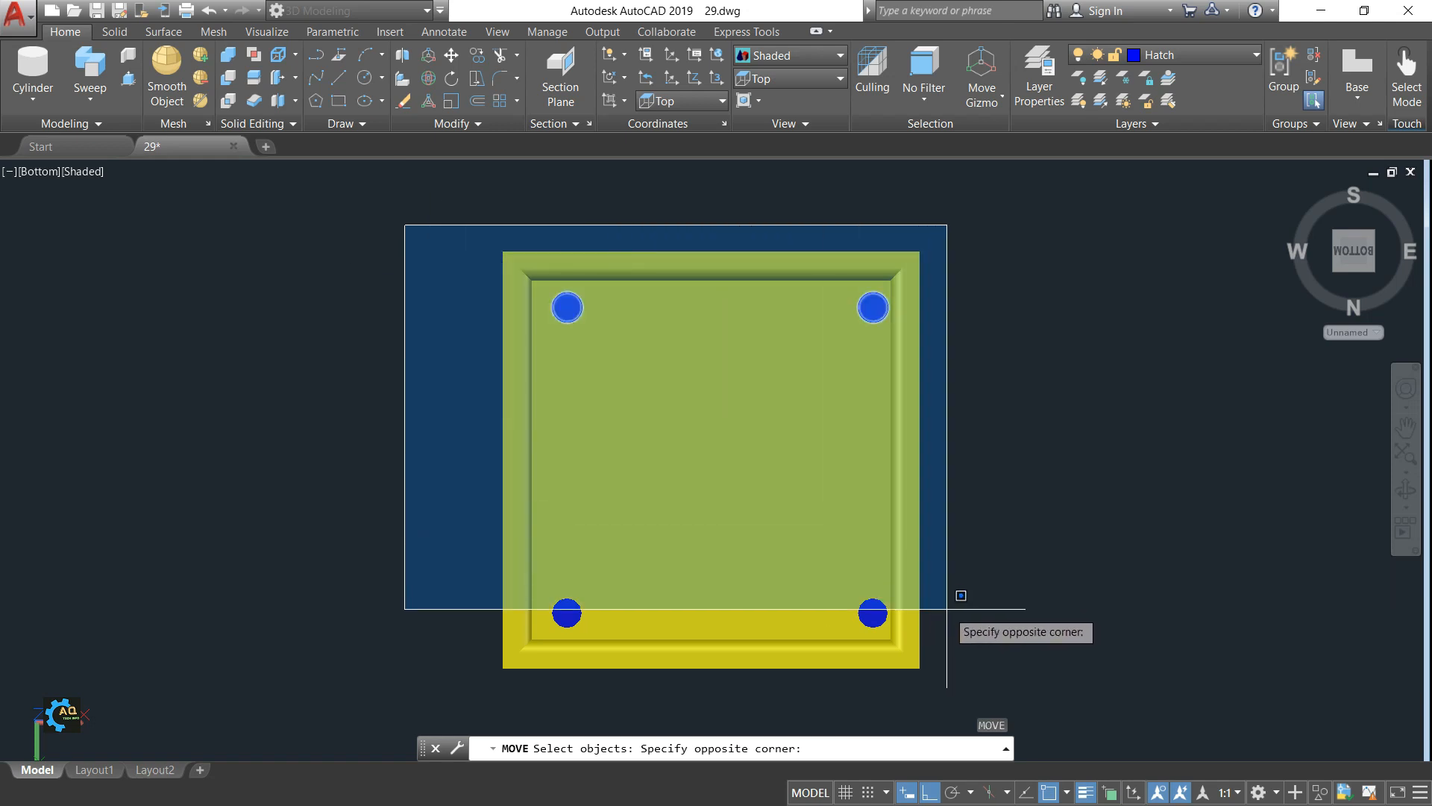
left_click(979, 632)
key("Return")
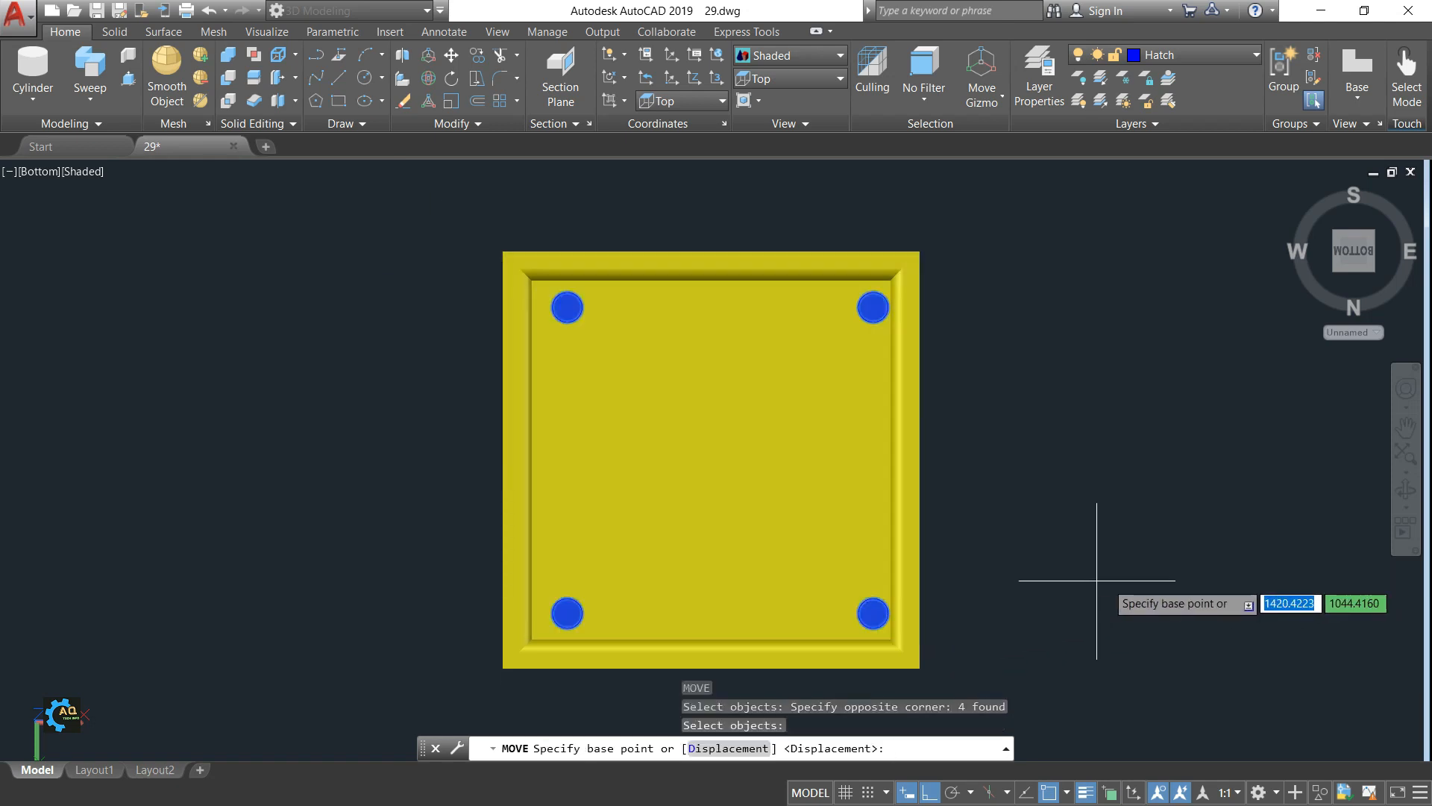
left_click(1105, 593)
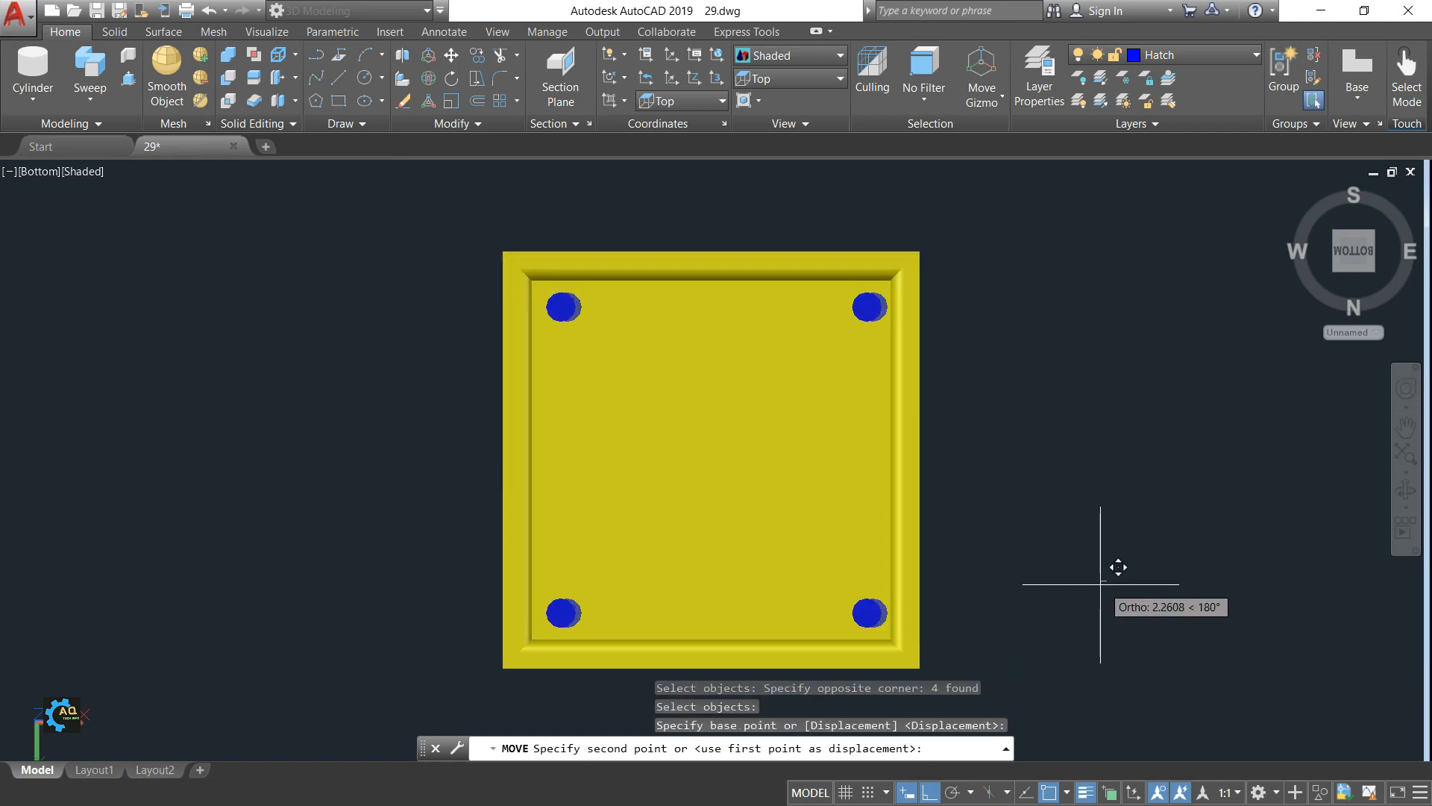
left_click(1100, 584)
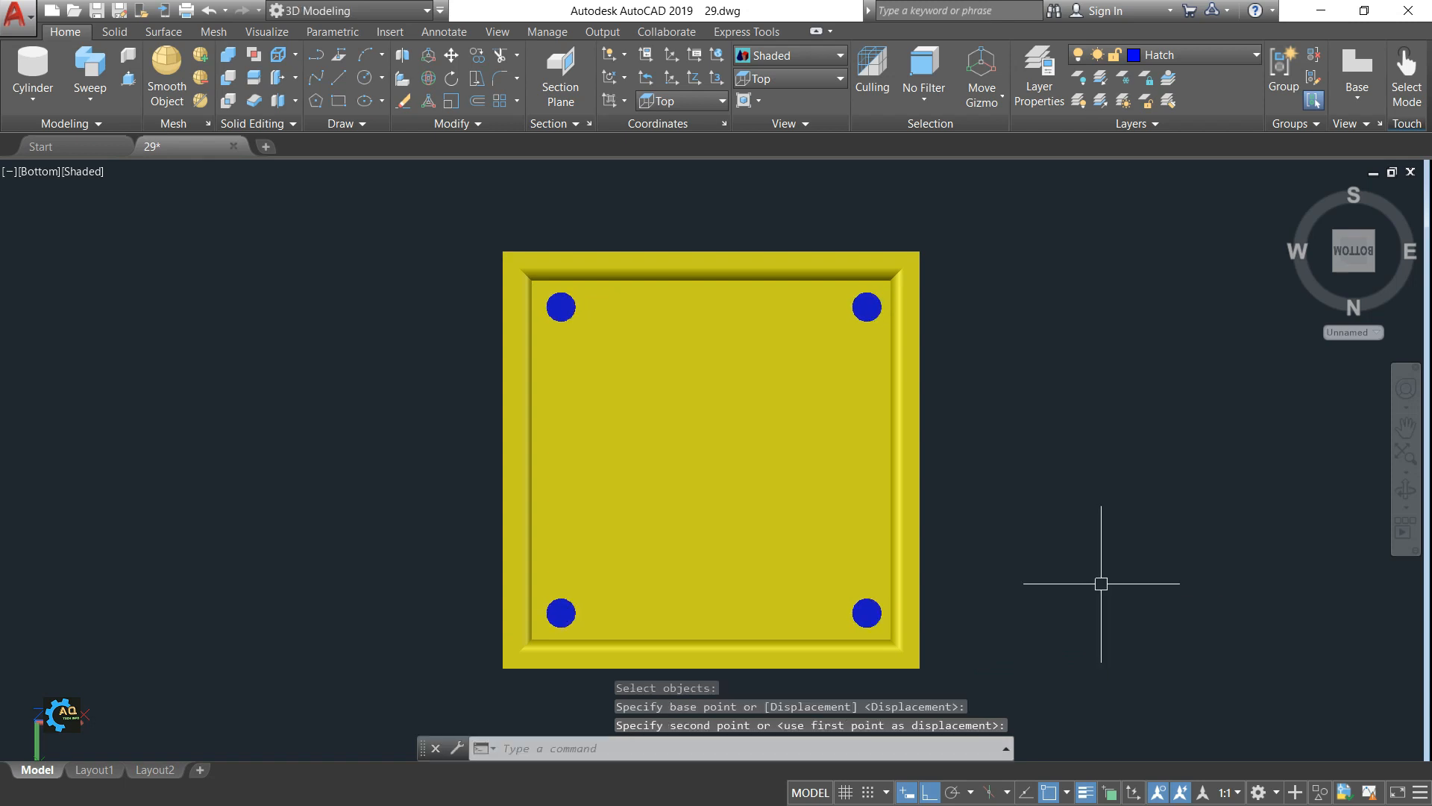
middle_click_drag(1170, 332, 1193, 652, "shift")
middle_click_drag(1171, 529, 1026, 470, "shift")
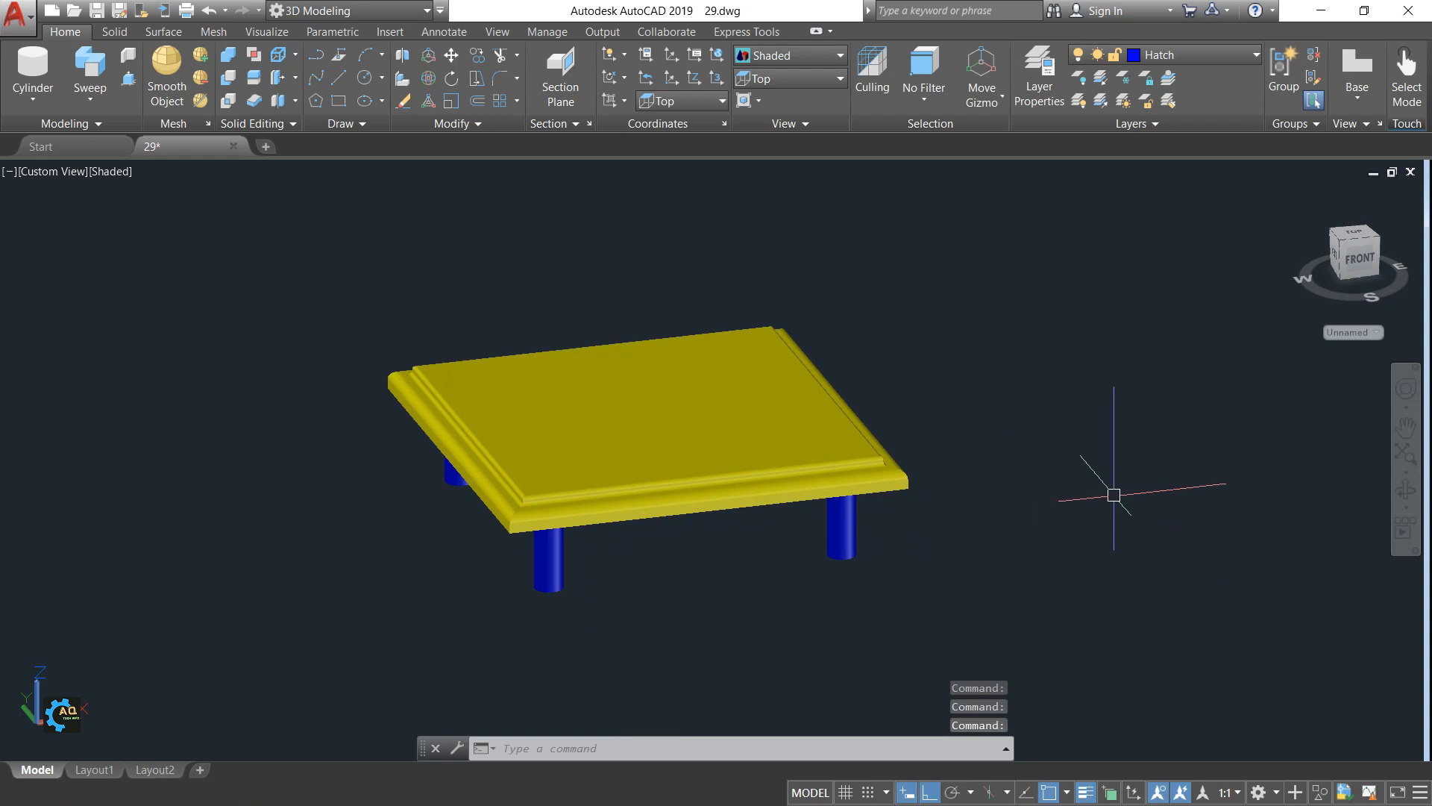